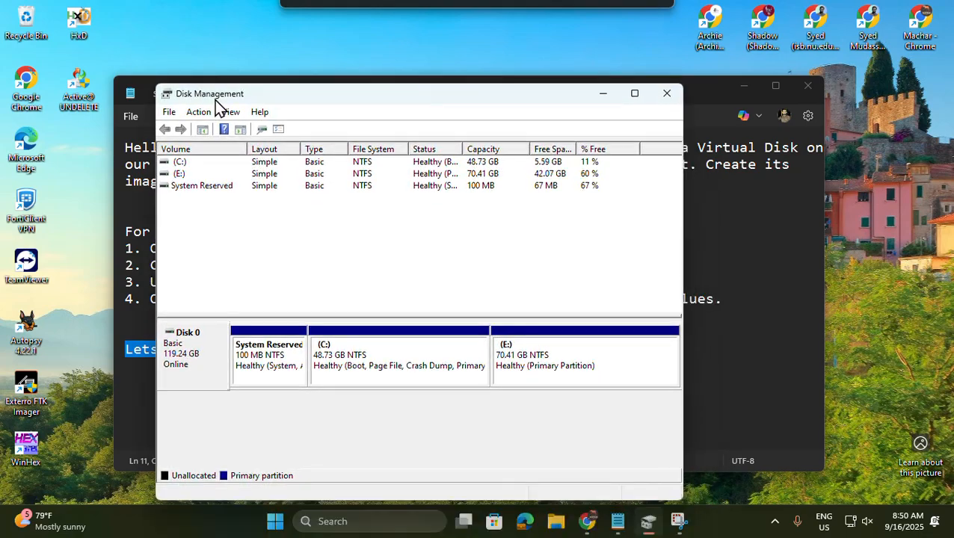
Start creating a virtual hard disk and set its file location to video-1 in the Practice\VHD folder
{"action": "left_click", "coordinate": [208, 96]}
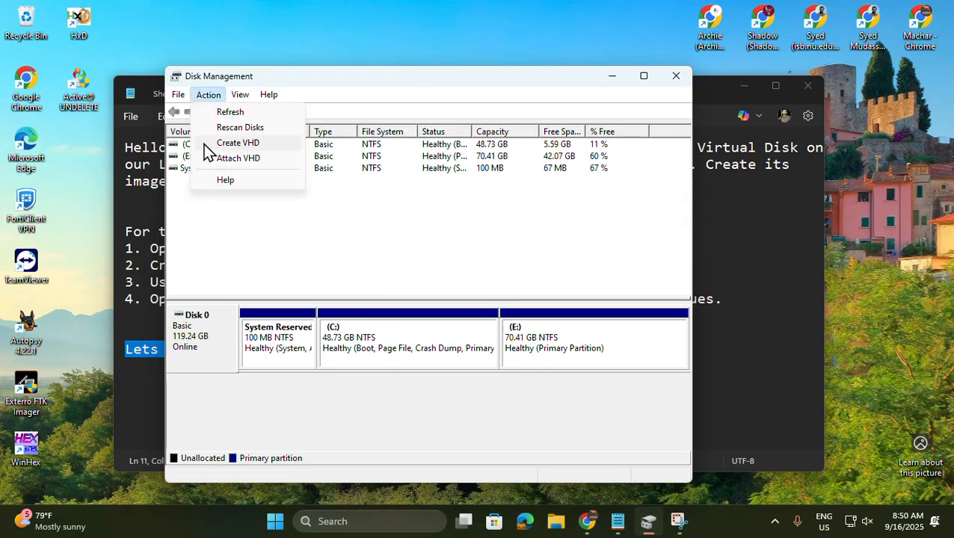
{"action": "left_click", "coordinate": [238, 143]}
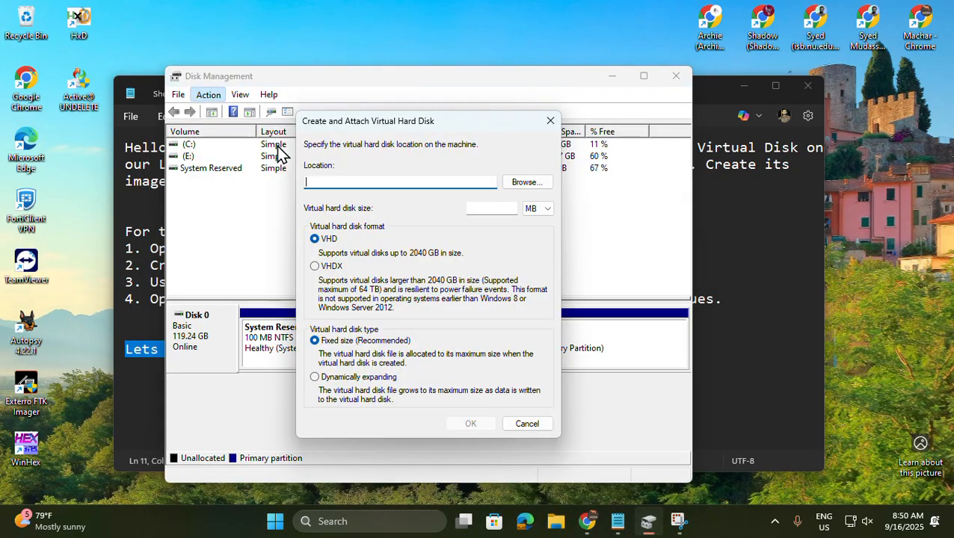
{"action": "left_click", "coordinate": [516, 184]}
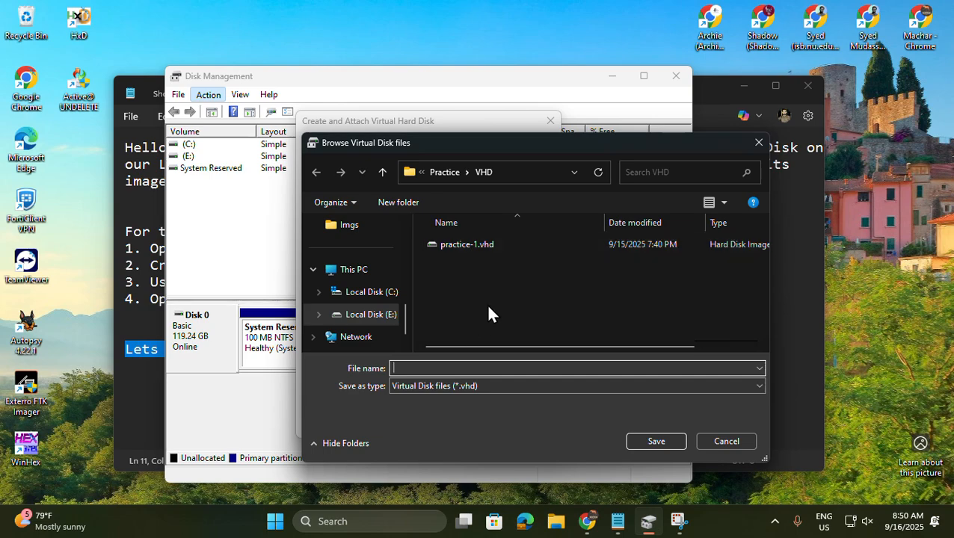
{"action": "type", "text": "video-1"}
{"action": "left_click", "coordinate": [651, 439]}
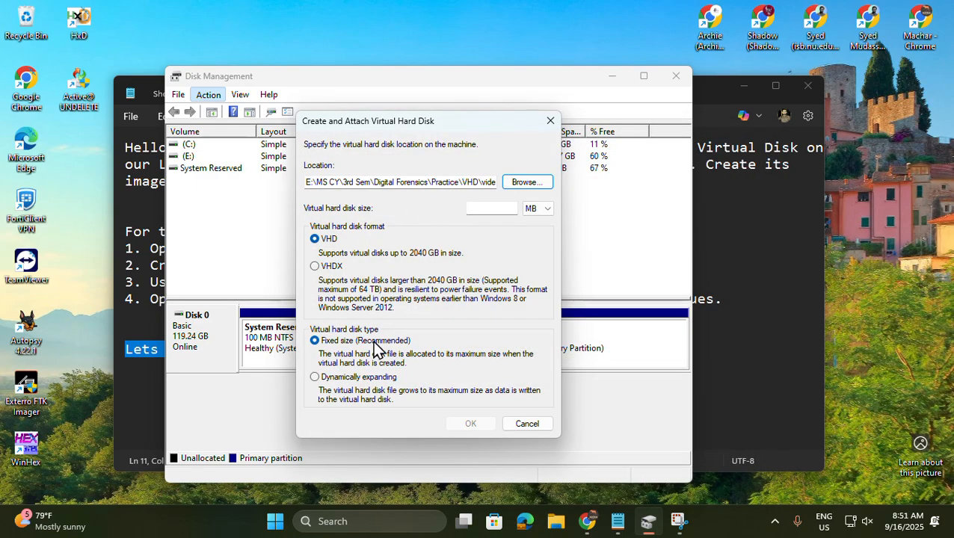
Set the virtual hard disk size to 100 MB
{"action": "left_click", "coordinate": [540, 209]}
{"action": "left_click", "coordinate": [531, 224]}
{"action": "left_click", "coordinate": [477, 208]}
{"action": "type", "text": "100"}
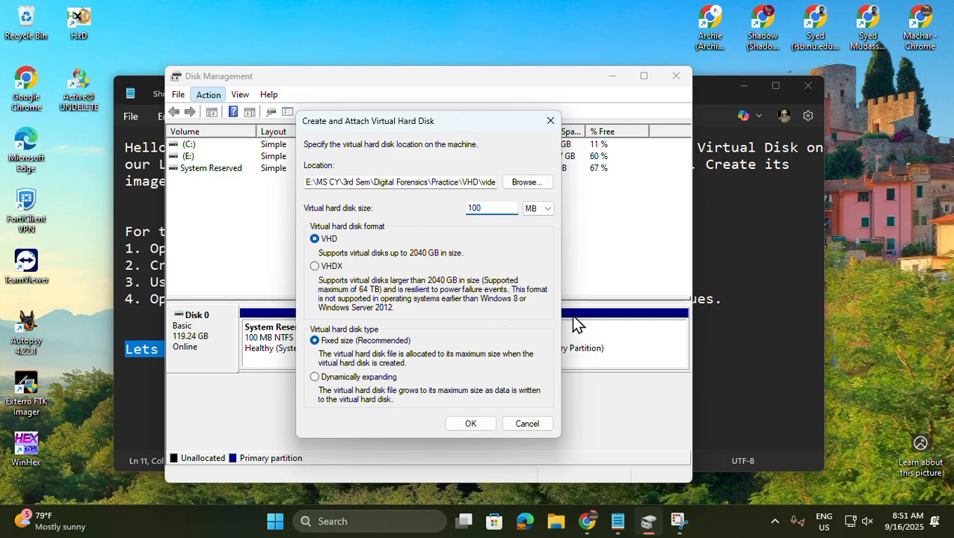
In the Notepad notes, add a line below the task list reading "In MB Size We'll create 100"
{"action": "left_click", "coordinate": [771, 284]}
{"action": "left_click", "coordinate": [733, 300]}
{"action": "key", "text": "Return"}
{"action": "key", "text": "Return"}
{"action": "key", "text": "Return"}
{"action": "key", "text": "Down"}
{"action": "key", "text": "Return"}
{"action": "type", "text": "In MB Side"}
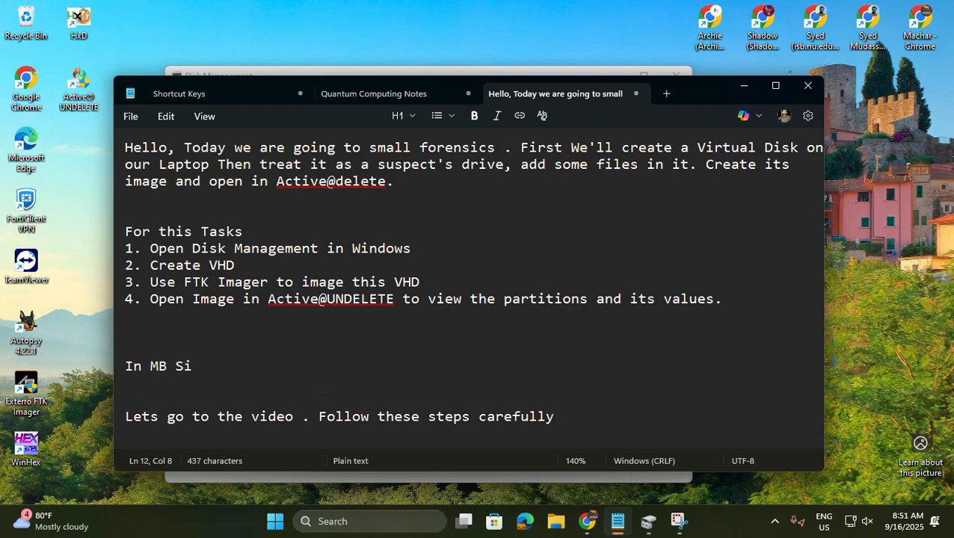
{"action": "key", "text": "BackSpace"}
{"action": "key", "text": "BackSpace"}
{"action": "type", "text": "ze Wel"}
{"action": "key", "text": "BackSpace"}
{"action": "type", "text": "'ll c"}
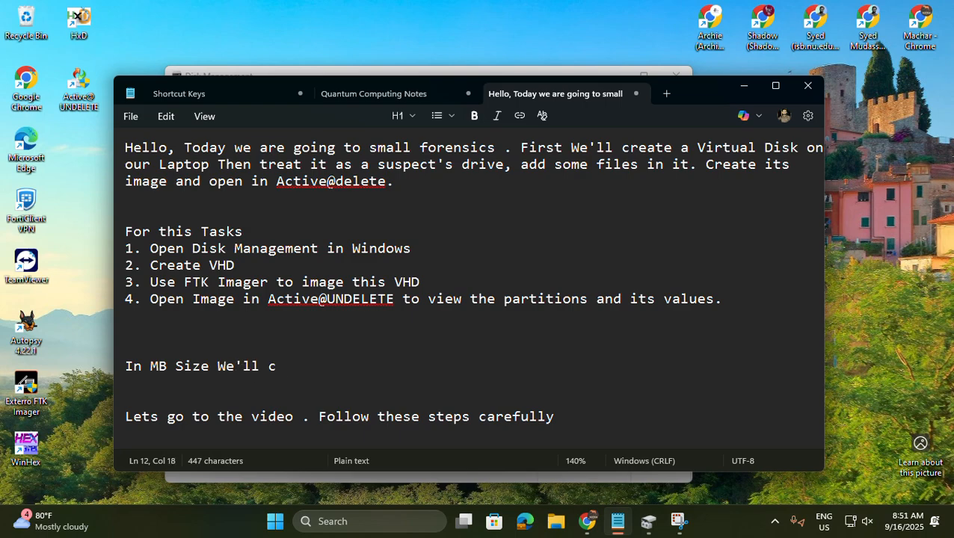
{"action": "type", "text": "reate 100"}
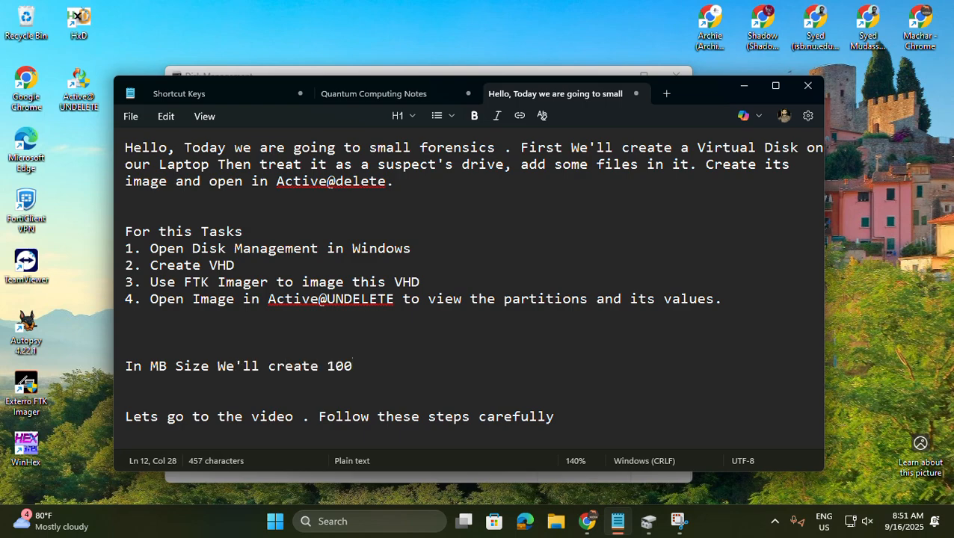
Continue the note line with "MB VHD, You Can create as much as you want to create"
{"action": "type", "text": " MB VHD, You C"}
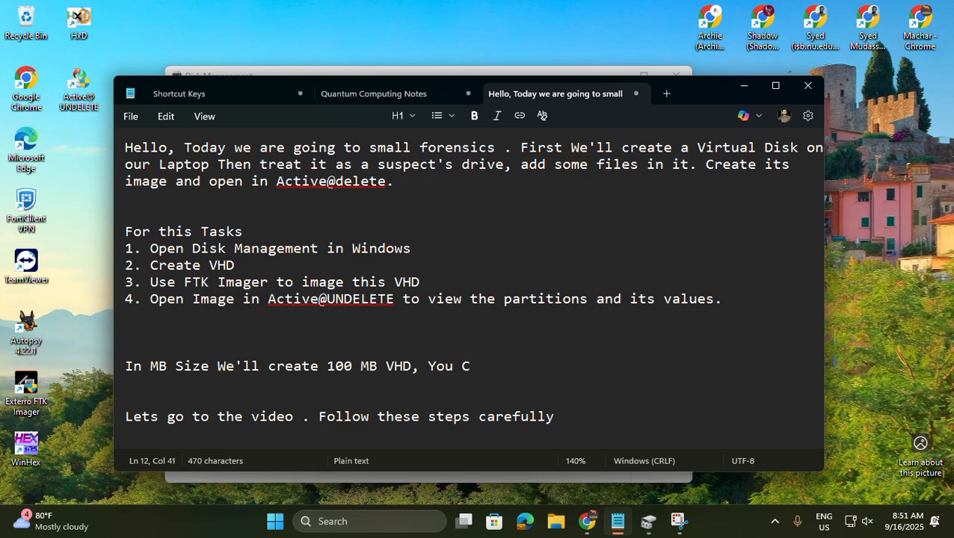
{"action": "type", "text": "an create"}
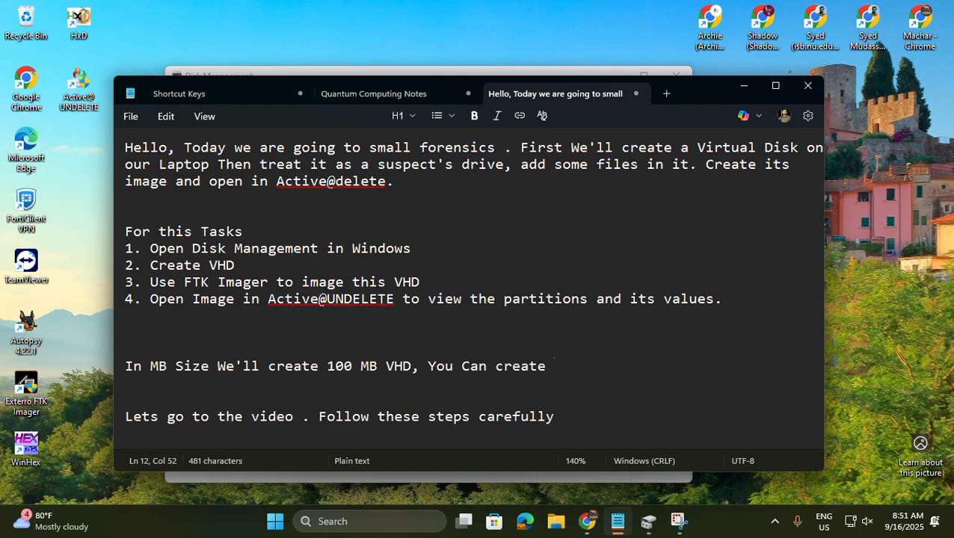
{"action": "type", "text": " as mauch"}
{"action": "key", "text": "BackSpace"}
{"action": "key", "text": "BackSpace"}
{"action": "key", "text": "BackSpace"}
{"action": "key", "text": "BackSpace"}
{"action": "type", "text": "uch"}
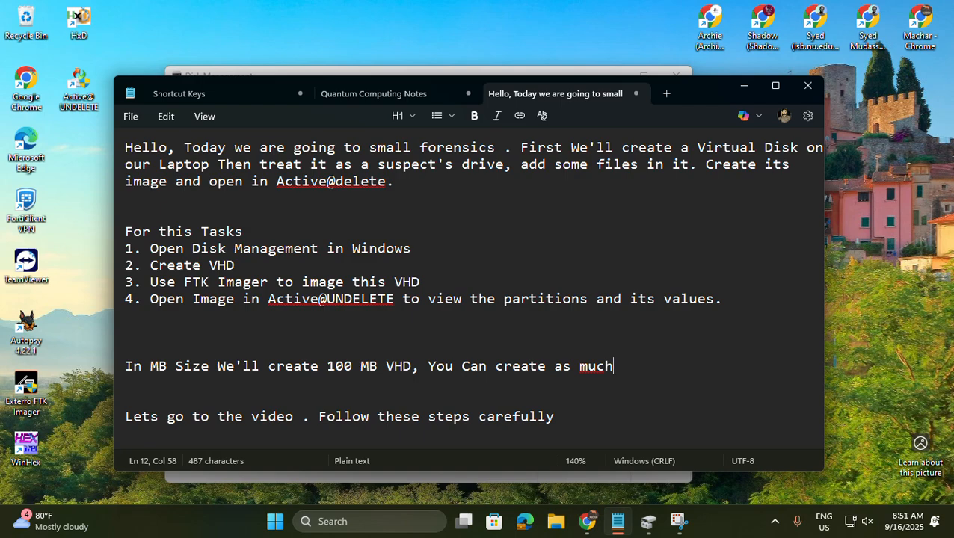
{"action": "type", "text": " as you want to create"}
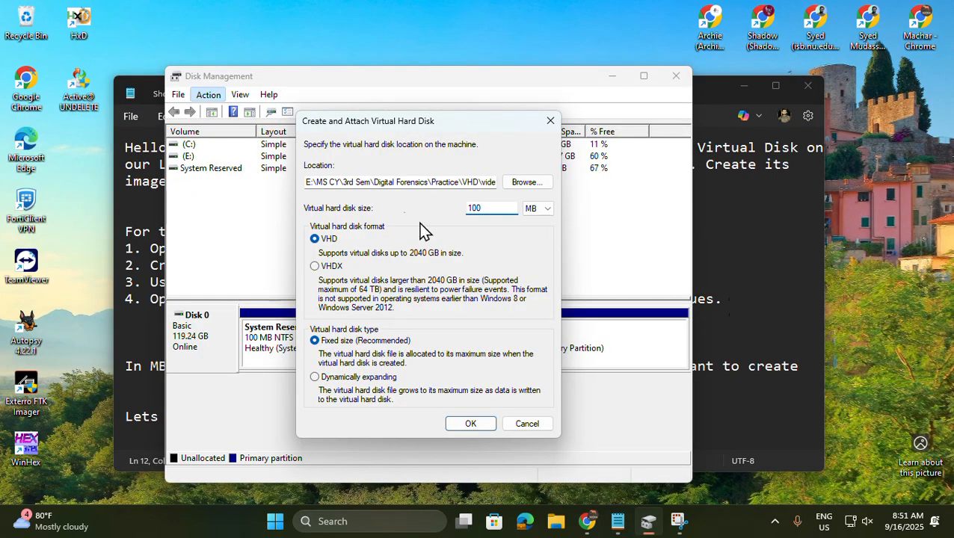
Create and attach the virtual hard disk, and move the Disk Management window aside to uncover the notes
{"action": "left_click", "coordinate": [468, 424]}
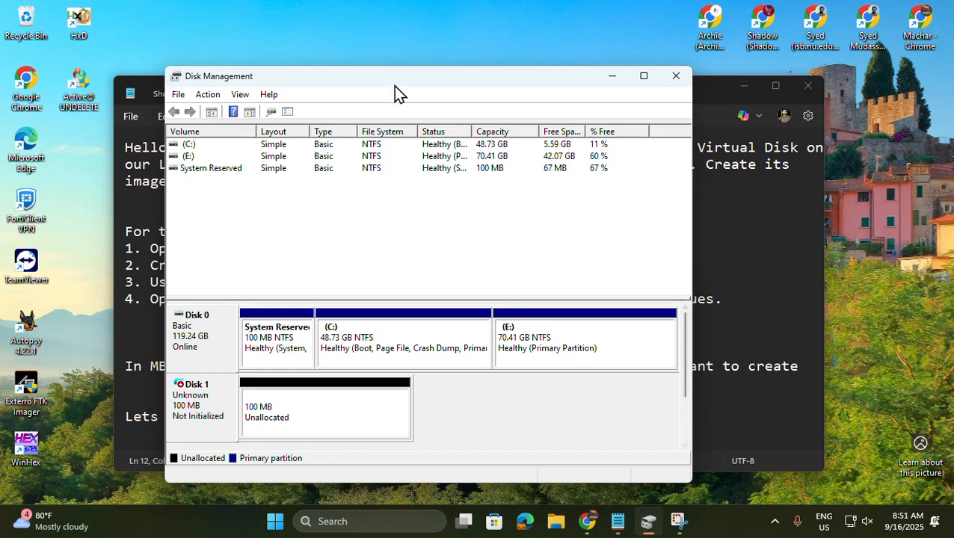
{"action": "left_click_drag", "start_coordinate": [274, 77], "coordinate": [440, 50]}
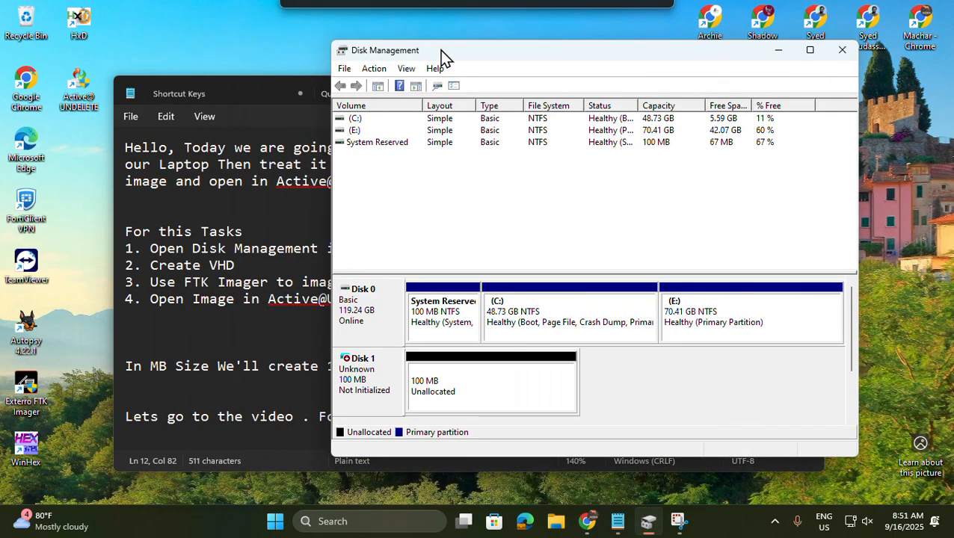
Add the note line "you can see Disk 1 is created but is offline, first initialize this disk" in Notepad
{"action": "left_click", "coordinate": [240, 385]}
{"action": "type", "text": "y"}
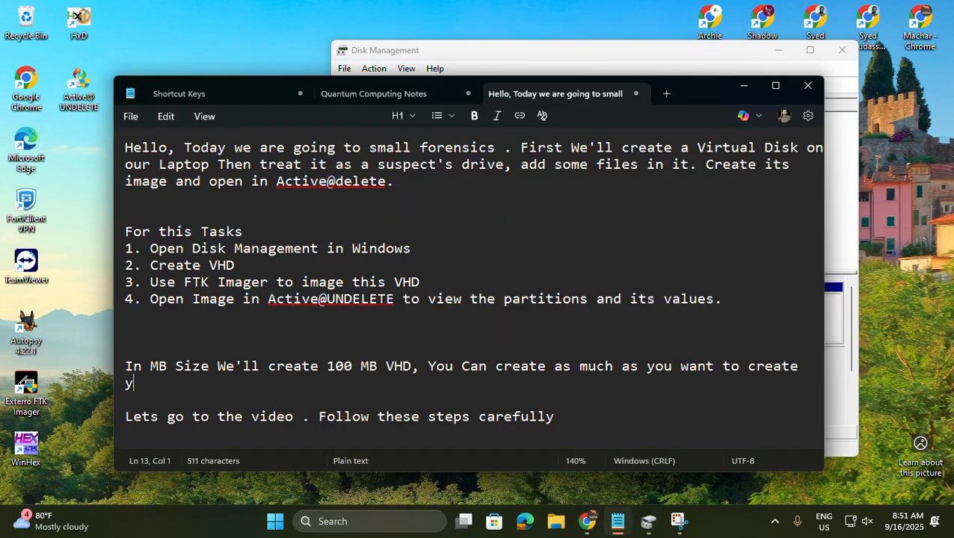
{"action": "type", "text": "ou can see D"}
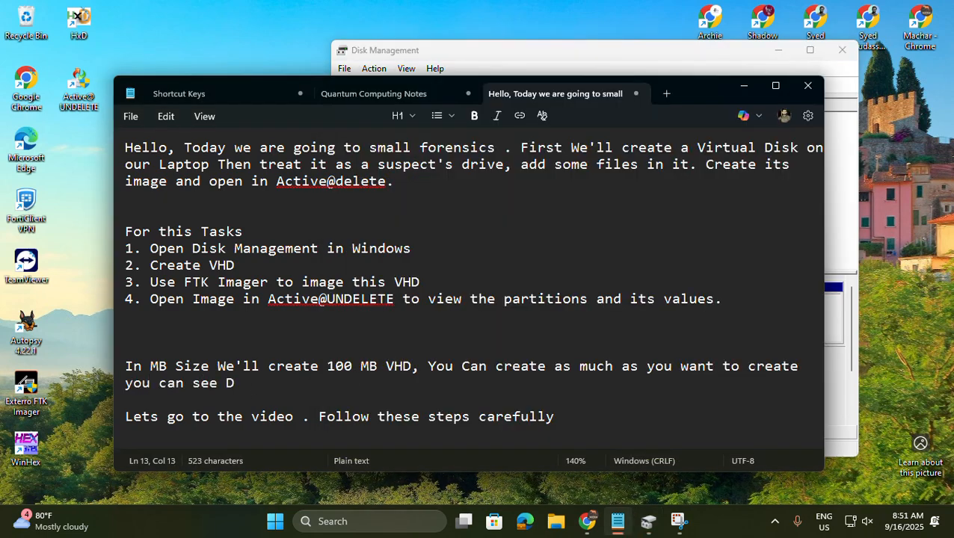
{"action": "type", "text": "isk 1 is created but is offline, fir"}
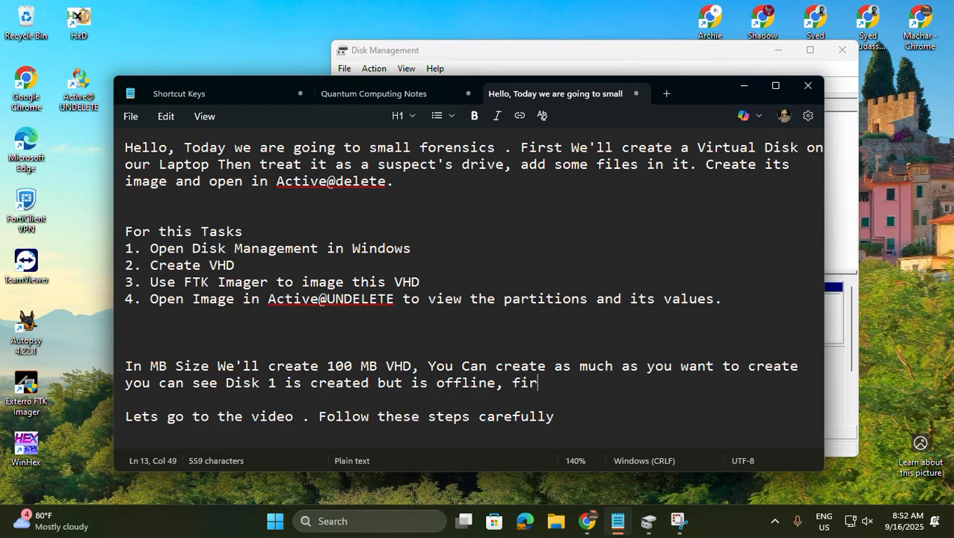
{"action": "type", "text": "st initialize th"}
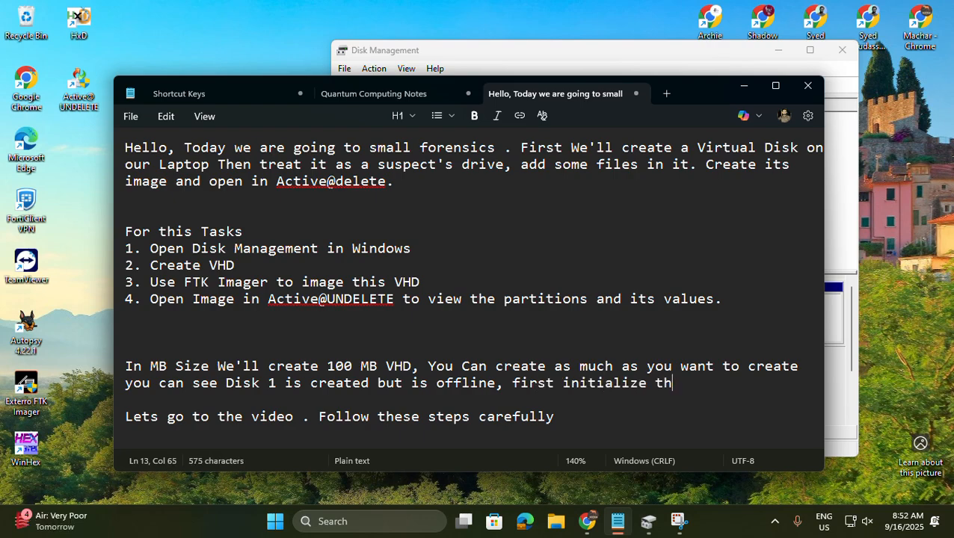
{"action": "type", "text": "is disk"}
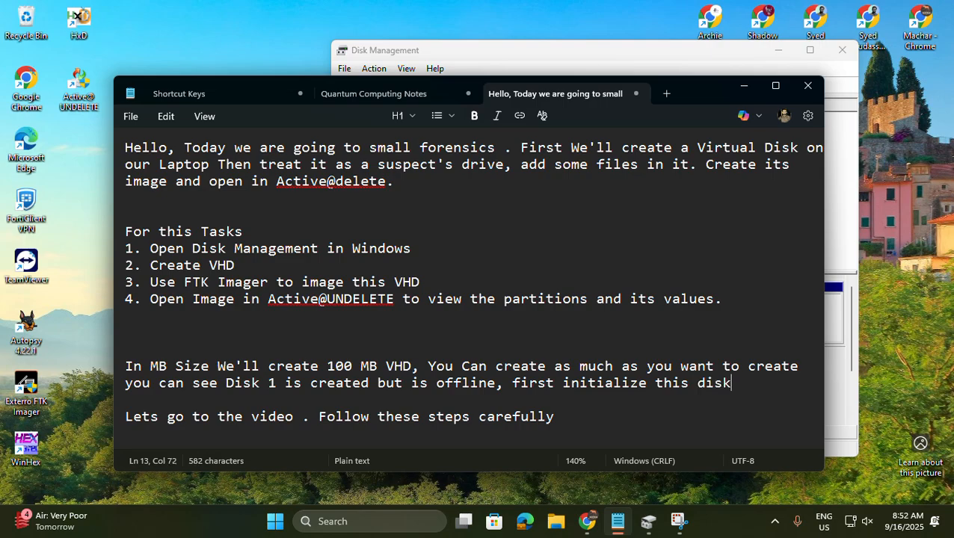
Switch back to Disk Management and open the Initialize Disk dialog for Disk 1
{"action": "key", "text": "alt+Tab"}
{"action": "right_click", "coordinate": [361, 378]}
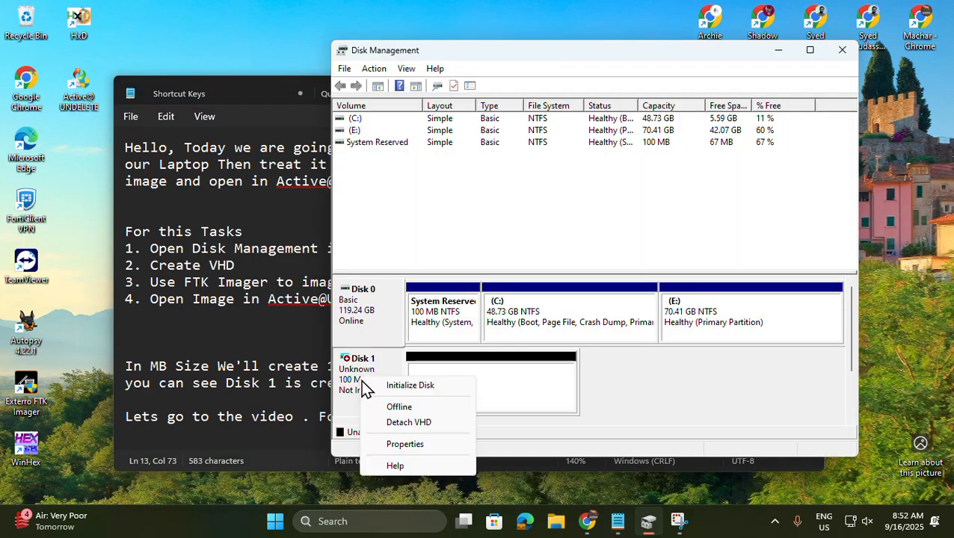
{"action": "left_click", "coordinate": [404, 387]}
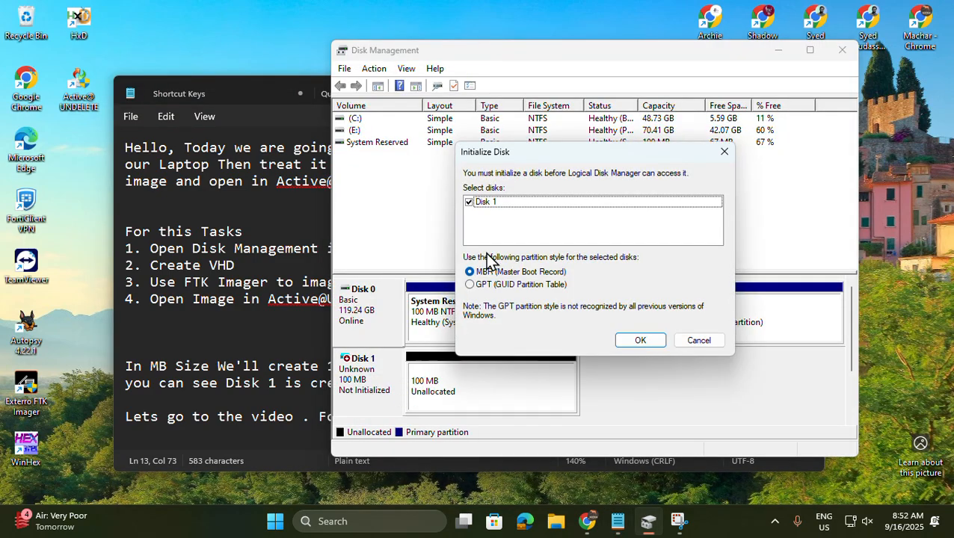
In Notepad, append ". For now we'll create MBR partitioned disk" to the note about initializing the disk
{"action": "left_click", "coordinate": [349, 396]}
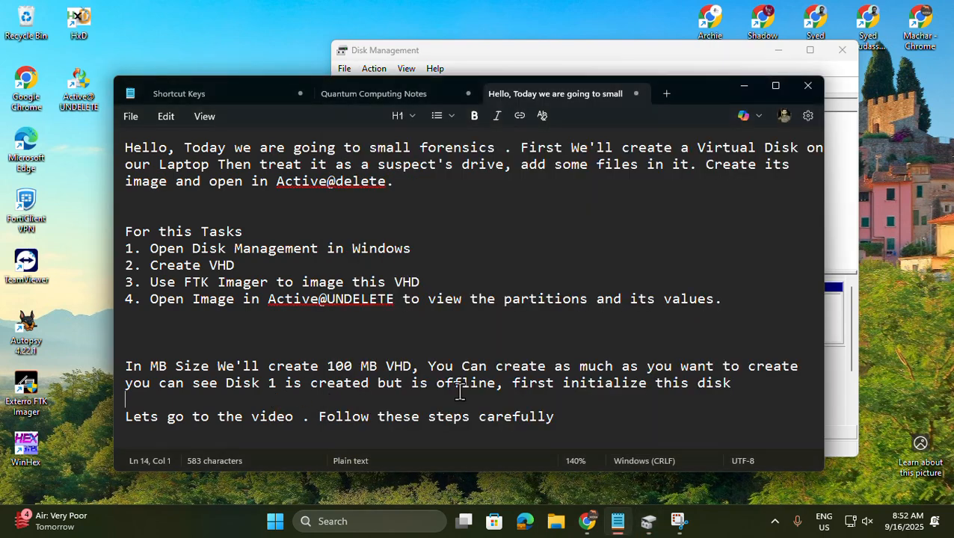
{"action": "key", "text": "Left"}
{"action": "type", "text": ". For now"}
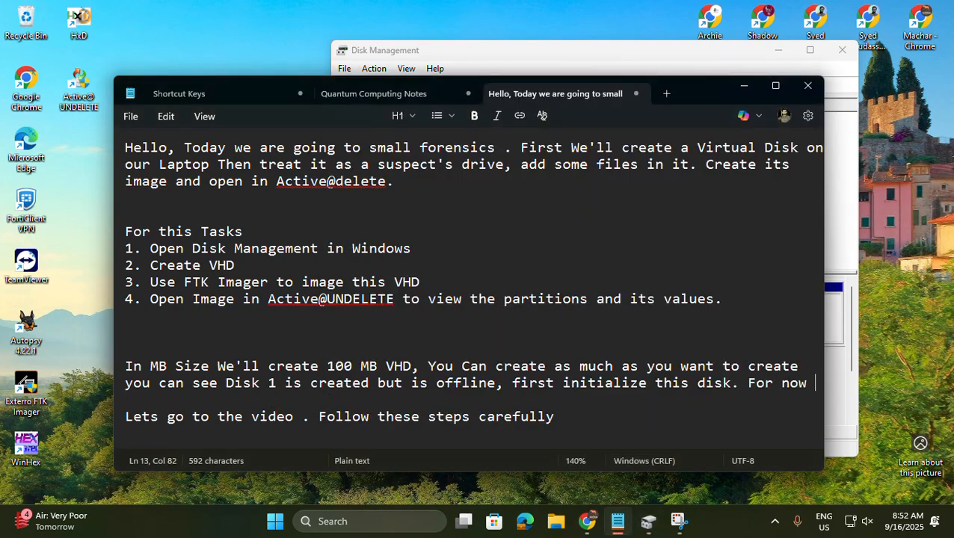
{"action": "type", "text": " we'll create MBR "}
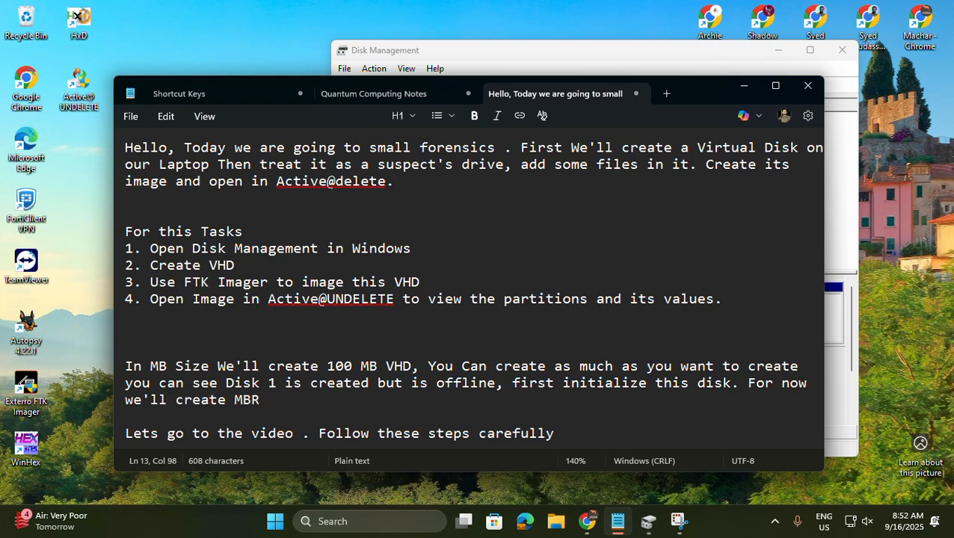
{"action": "type", "text": "part"}
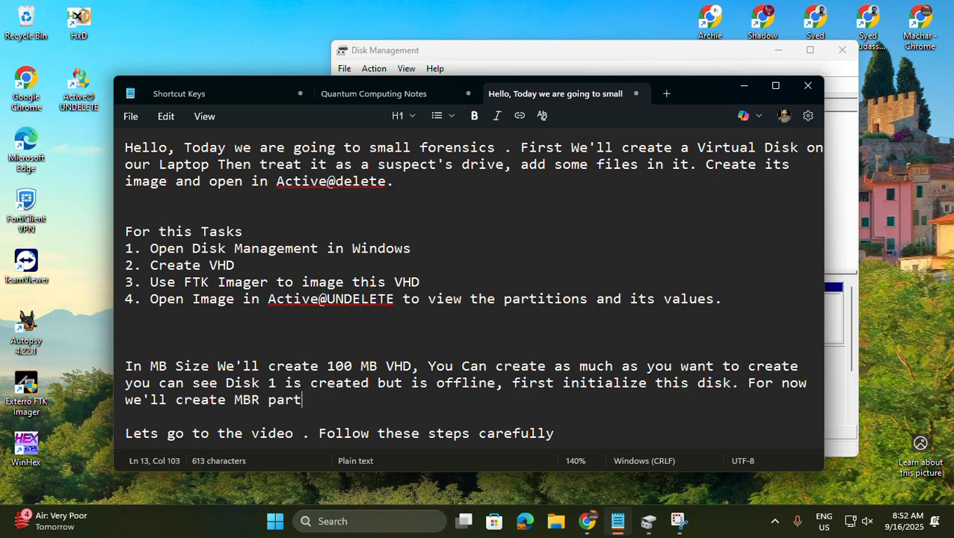
{"action": "type", "text": "itioned"}
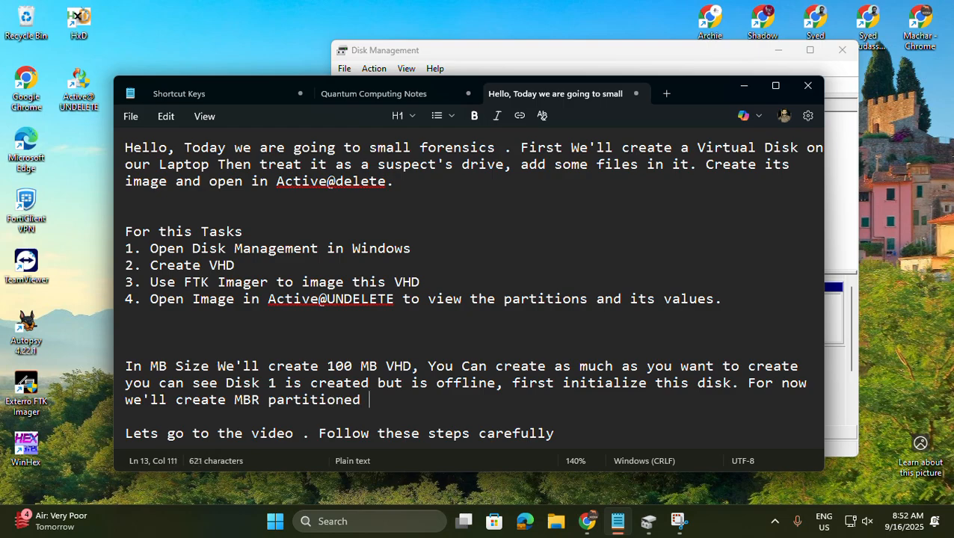
{"action": "type", "text": " disk s"}
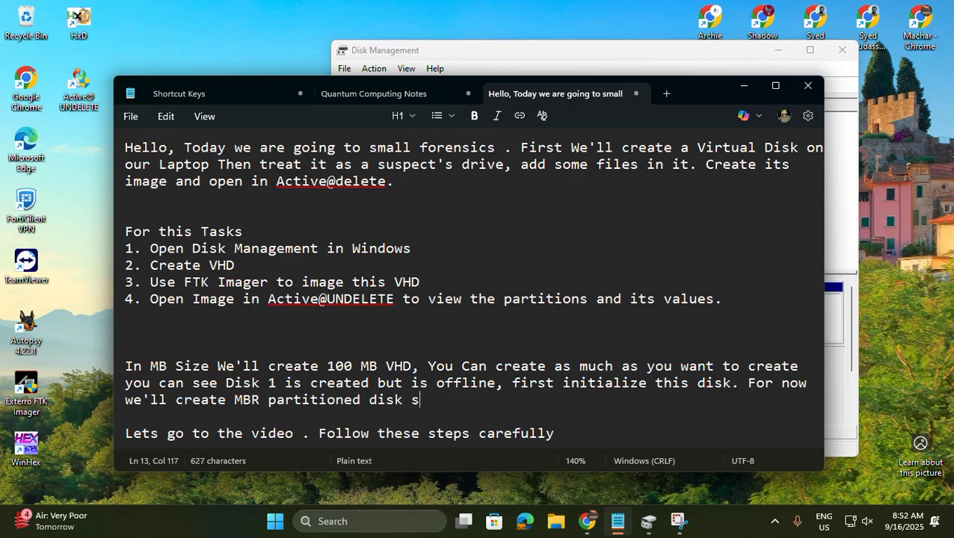
{"action": "type", "text": "o"}
Return to Disk Management and initialize Disk 1 with the MBR (Master Boot Record) partition style
{"action": "key", "text": "alt+Tab"}
{"action": "left_click", "coordinate": [633, 339]}
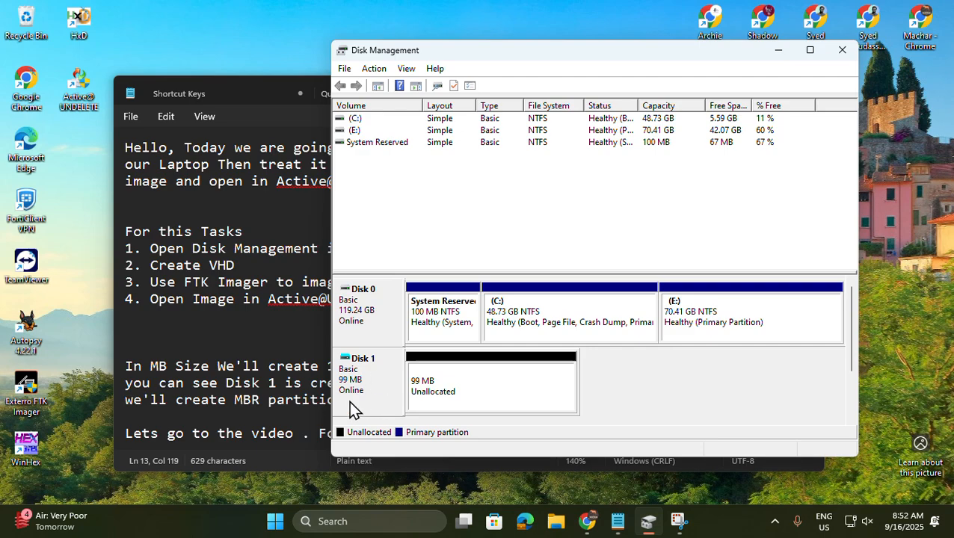
Start a new simple volume on Disk 1's unallocated space and proceed to the volume size setting
{"action": "right_click", "coordinate": [473, 395]}
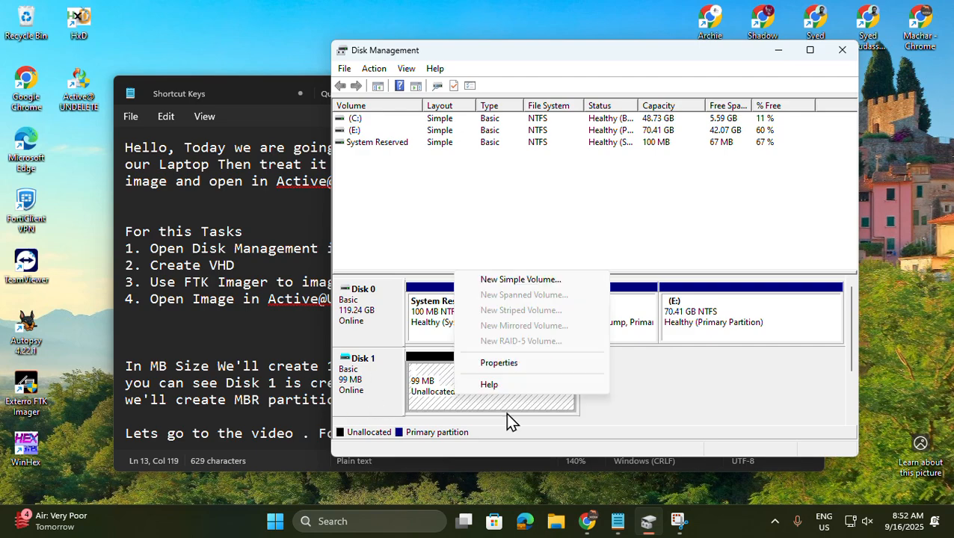
{"action": "left_click", "coordinate": [537, 283]}
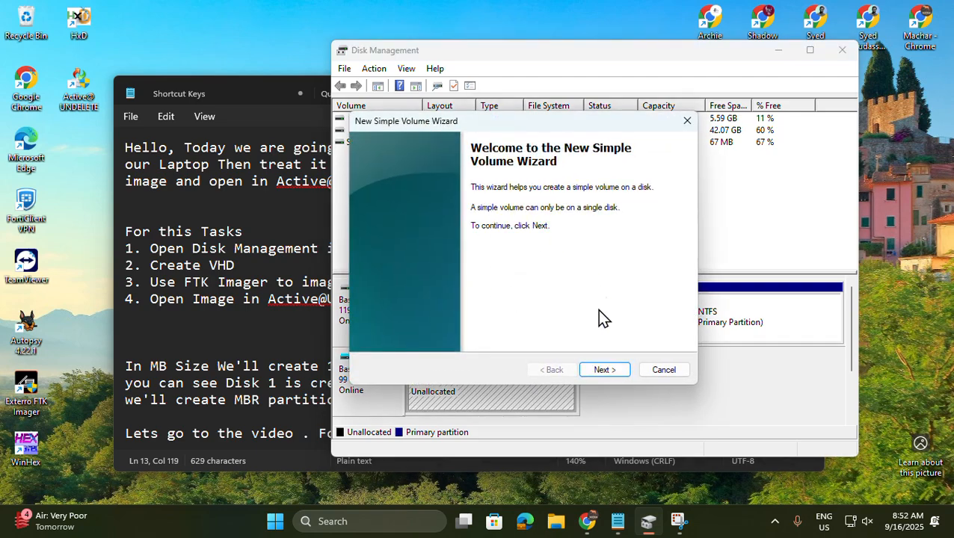
{"action": "left_click", "coordinate": [602, 369]}
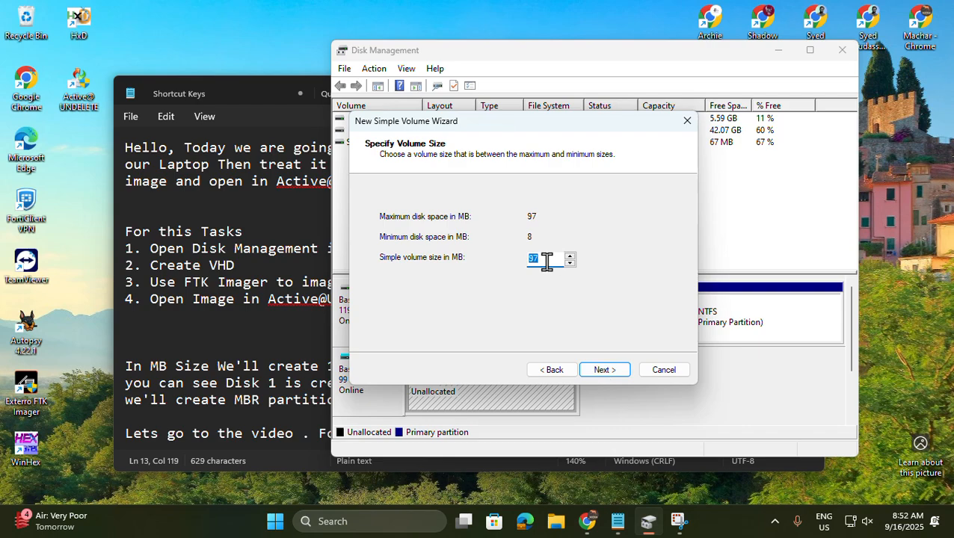
{"action": "type", "text": "3"}
In Notepad, remove the stray "s" and add the line "Now for creating partitions minimum size is 8 MB and maximum is 98"
{"action": "key", "text": "alt+Tab"}
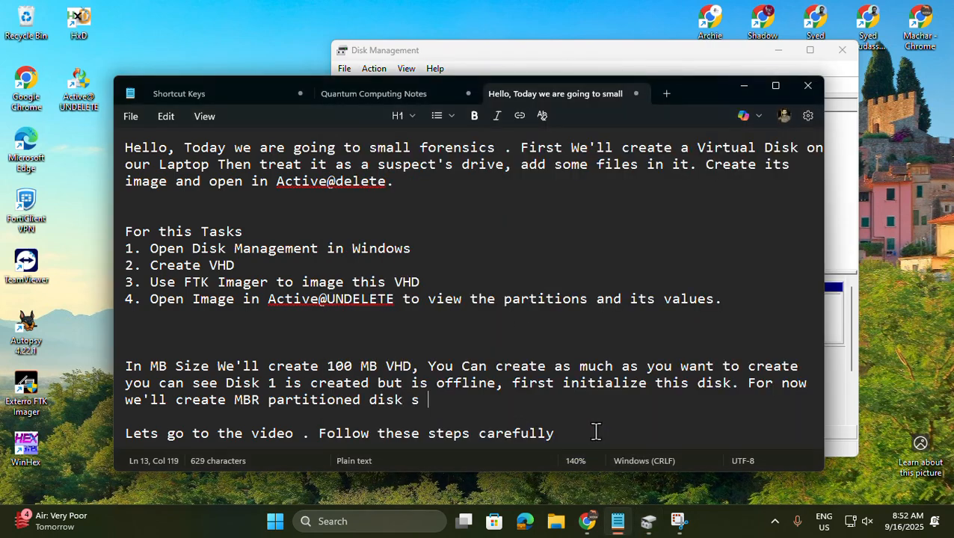
{"action": "key", "text": "BackSpace"}
{"action": "key", "text": "BackSpace"}
{"action": "key", "text": "Return"}
{"action": "type", "text": "Now for creating partiti"}
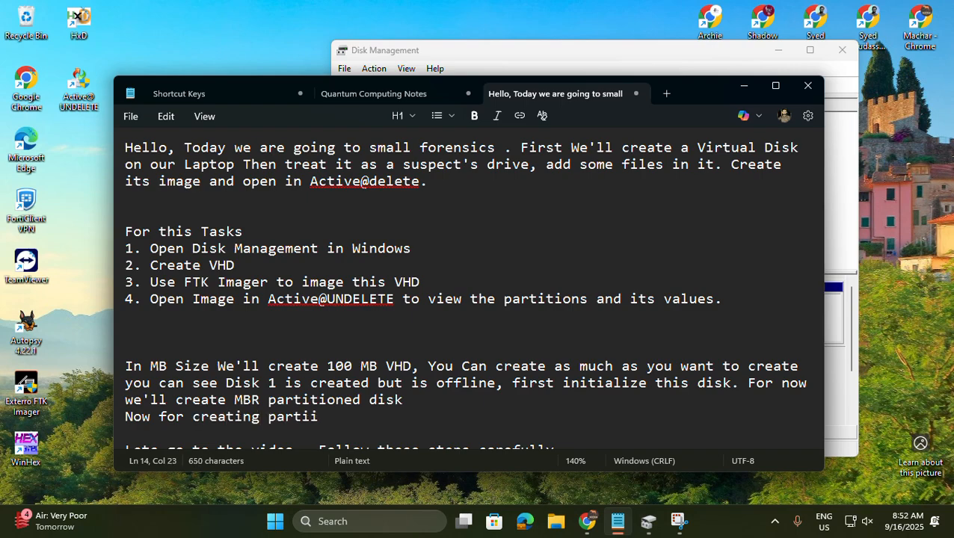
{"action": "type", "text": "ons minimum"}
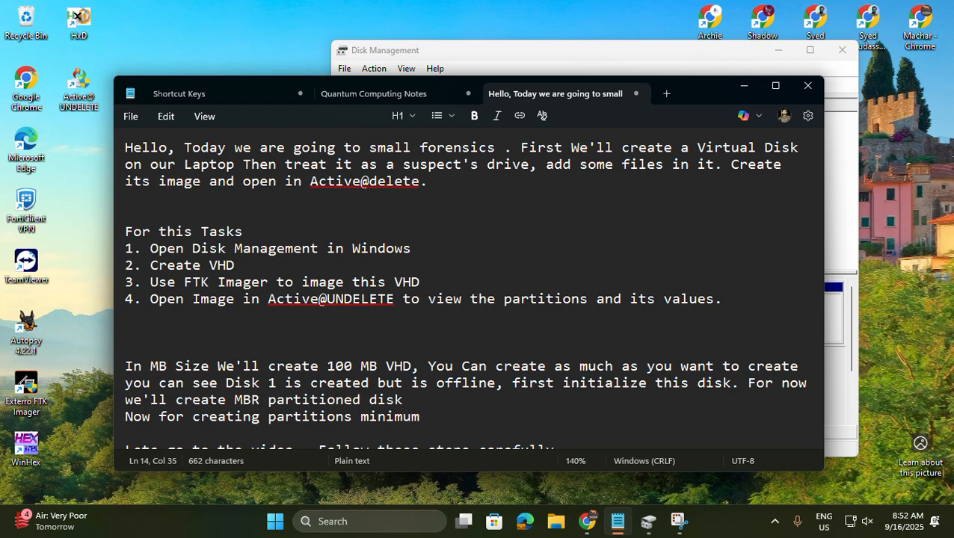
{"action": "type", "text": " size is 8 MB and maximum is 98"}
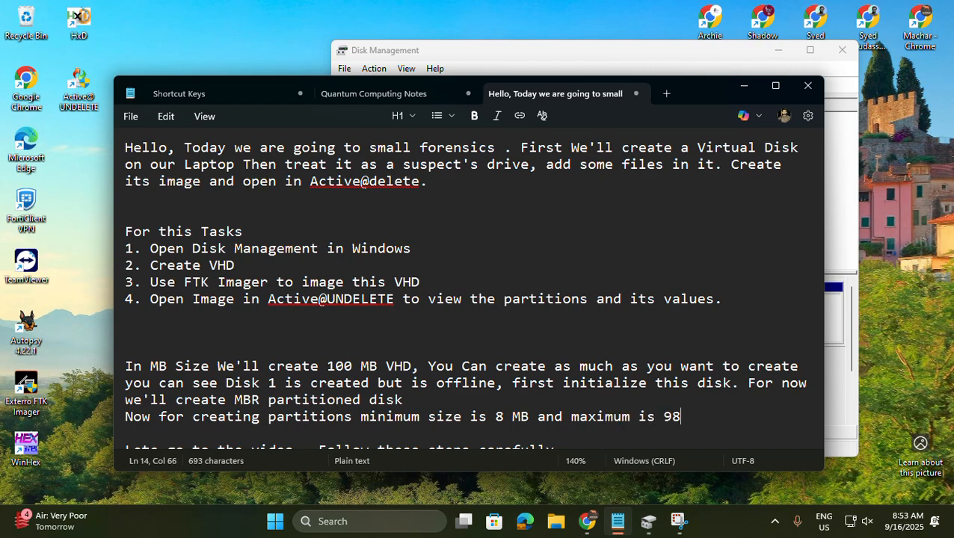
In the Notepad partition note, correct the maximum to "97MB" and append ", so we'll create 4 partitions of 8 MB"
{"action": "key", "text": "BackSpace"}
{"action": "type", "text": "7MB, so we'll c"}
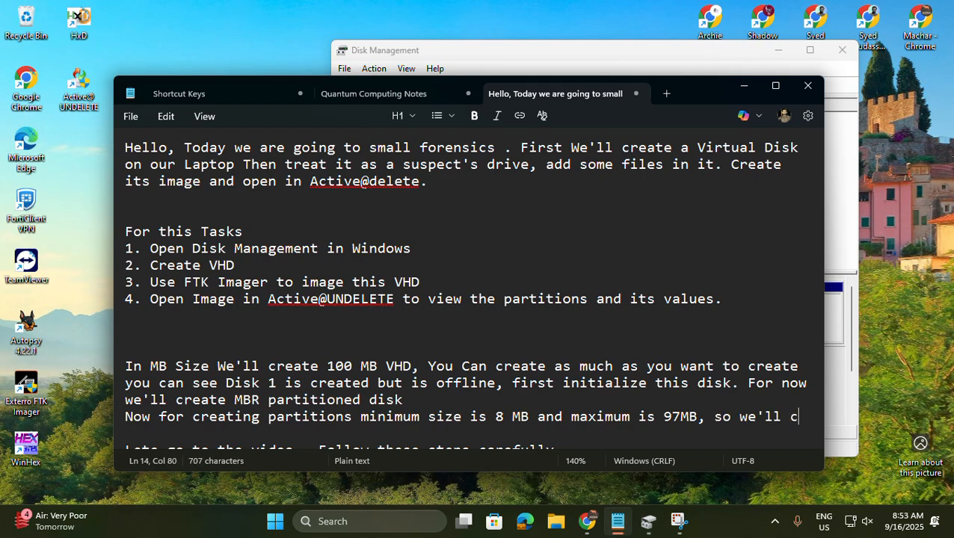
{"action": "type", "text": "reate 4 partitions"}
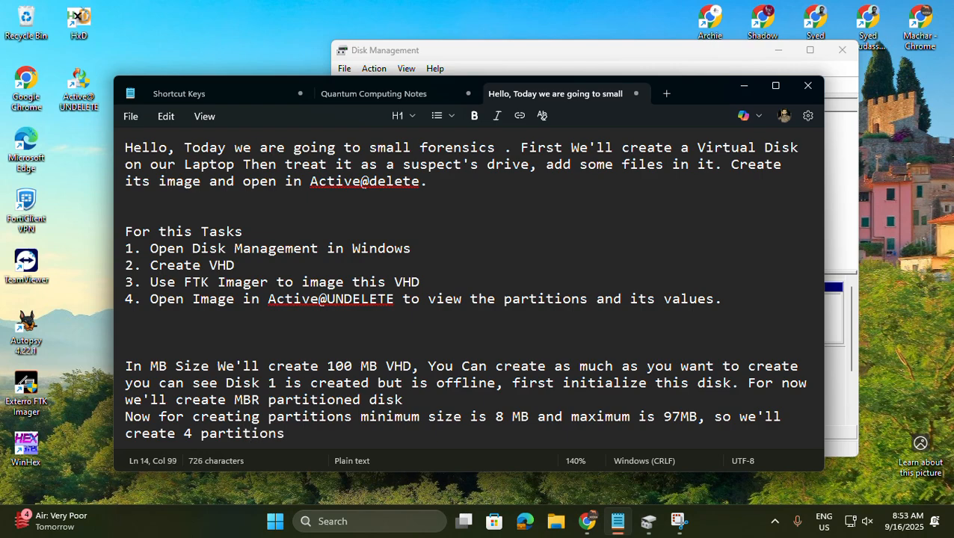
{"action": "type", "text": " of "}
{"action": "type", "text": "8"}
{"action": "type", "text": " MB"}
Change the number of partitions in the last line of the note to 3
{"action": "key", "text": "Left"}
{"action": "key", "text": "Left"}
{"action": "key", "text": "ctrl+Left"}
{"action": "key", "text": "ctrl+Left"}
{"action": "key", "text": "ctrl+Left"}
{"action": "key", "text": "ctrl+Left"}
{"action": "key", "text": "Delete"}
{"action": "type", "text": "3"}
Back in Disk Management, create the 8 MB NTFS volume with drive letter D and label VHD, and close its File Explorer window
{"action": "key", "text": "alt+Tab"}
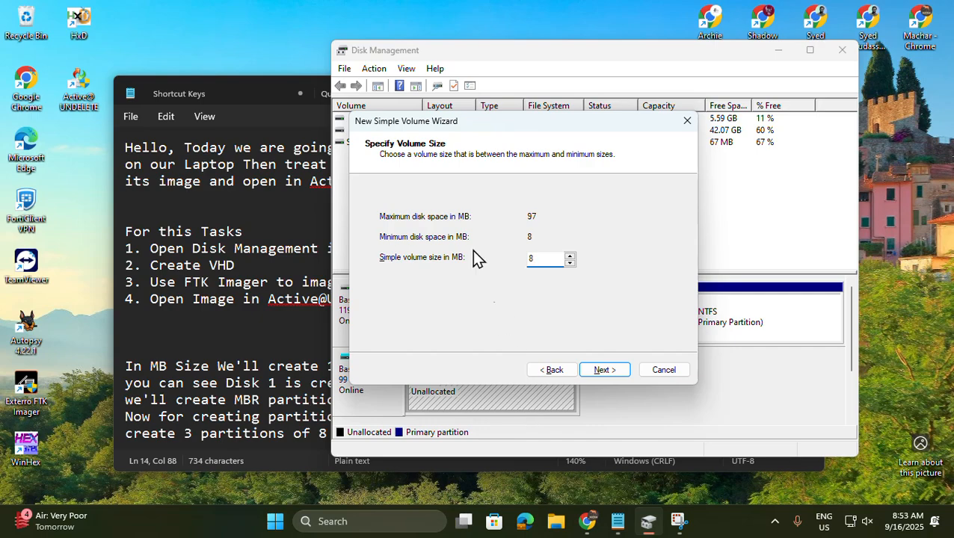
{"action": "left_click", "coordinate": [602, 371]}
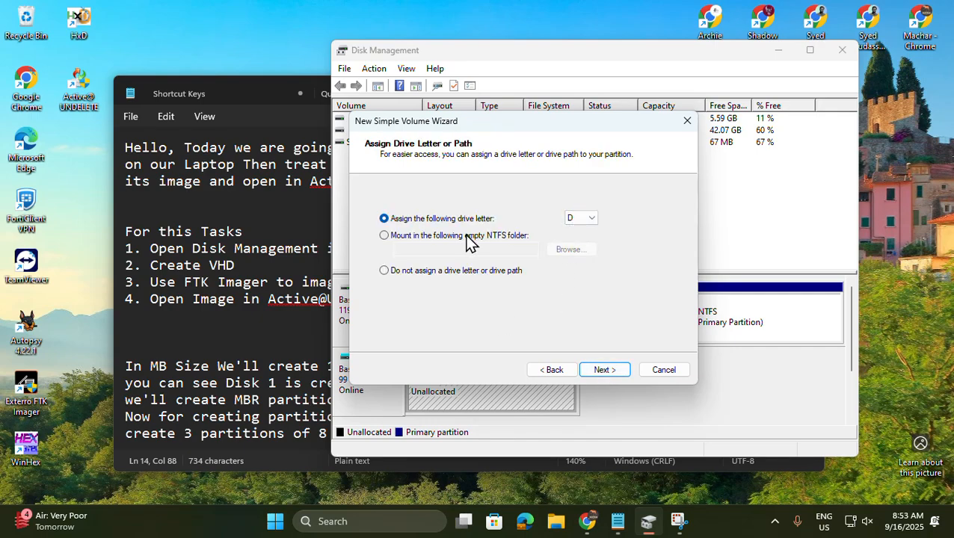
{"action": "left_click", "coordinate": [608, 373]}
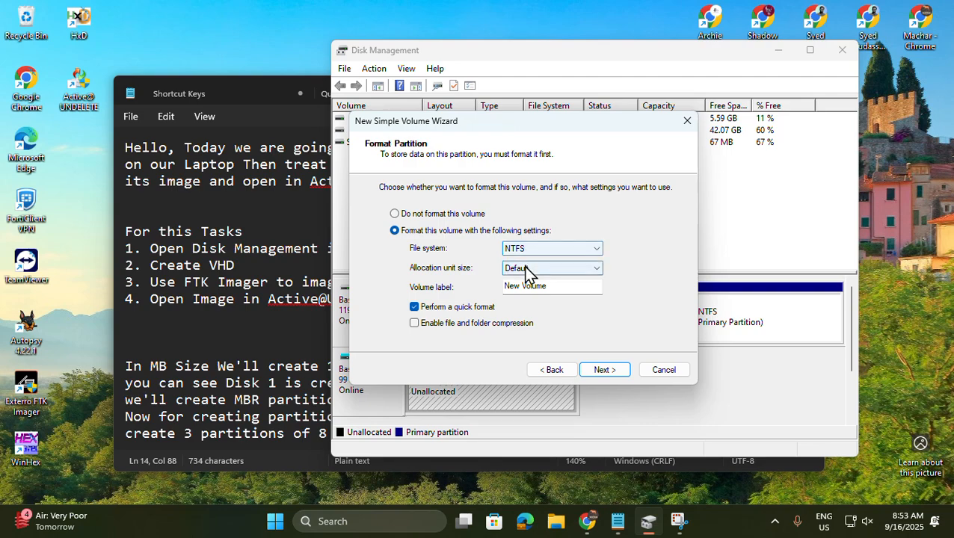
{"action": "left_click_drag", "start_coordinate": [552, 285], "coordinate": [495, 286]}
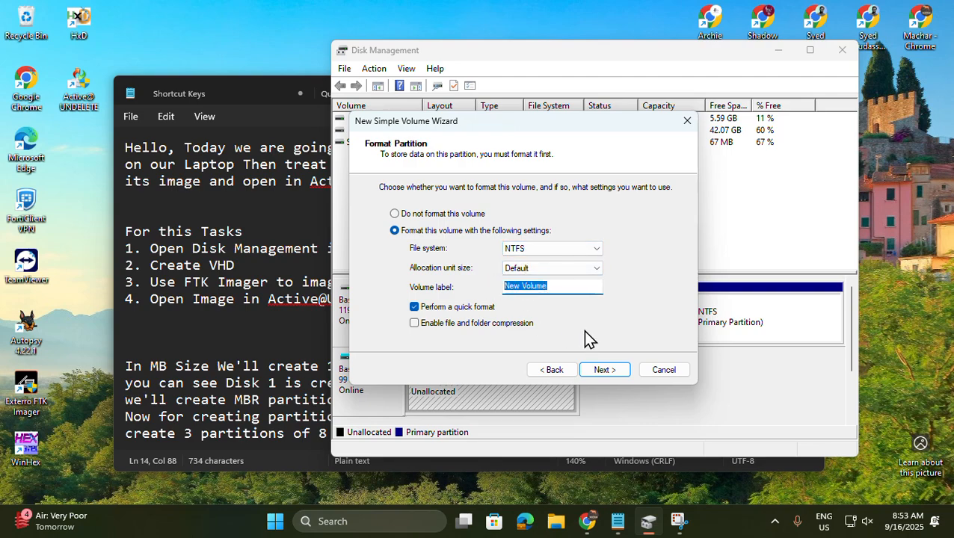
{"action": "type", "text": "VHD"}
{"action": "left_click", "coordinate": [606, 370]}
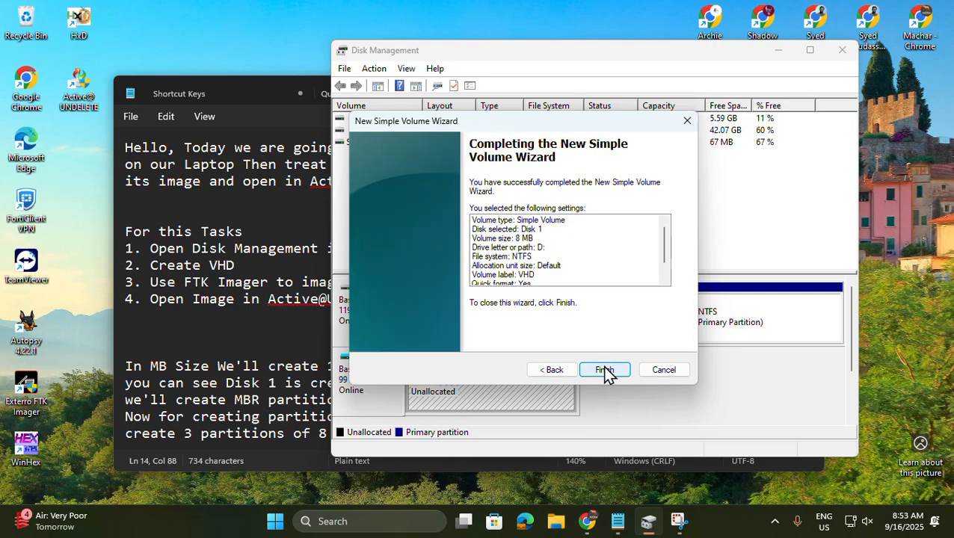
{"action": "scroll", "coordinate": [523, 228], "scroll_direction": "down", "scroll_amount": 2}
{"action": "left_click", "coordinate": [605, 369]}
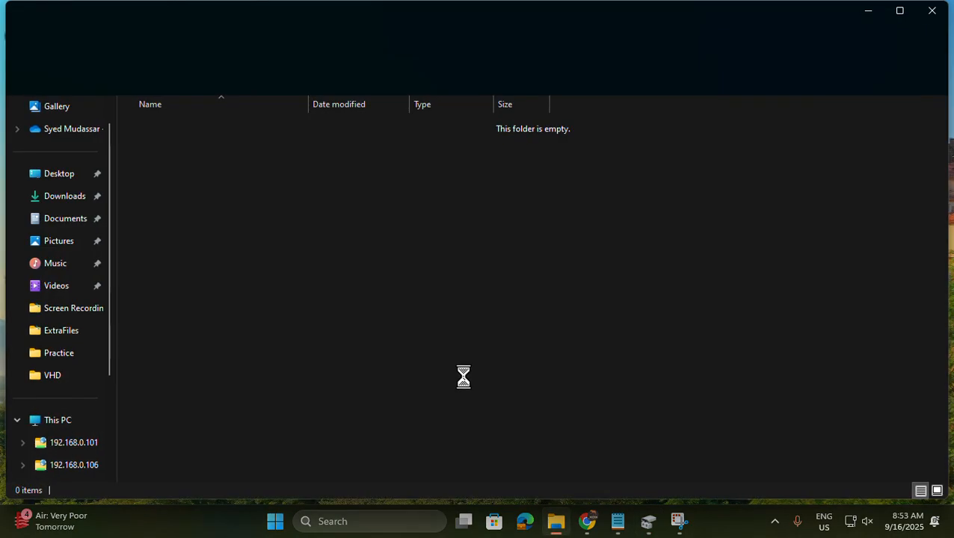
{"action": "left_click", "coordinate": [930, 19]}
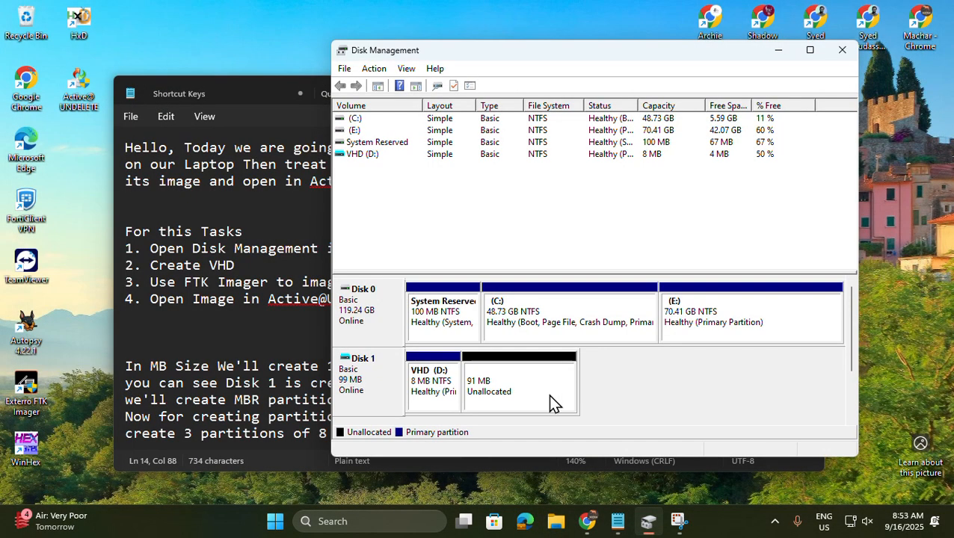
Start a second simple volume on Disk 1's unallocated space, with a size of 8 MB and drive letter F
{"action": "right_click", "coordinate": [503, 389]}
{"action": "left_click", "coordinate": [558, 266]}
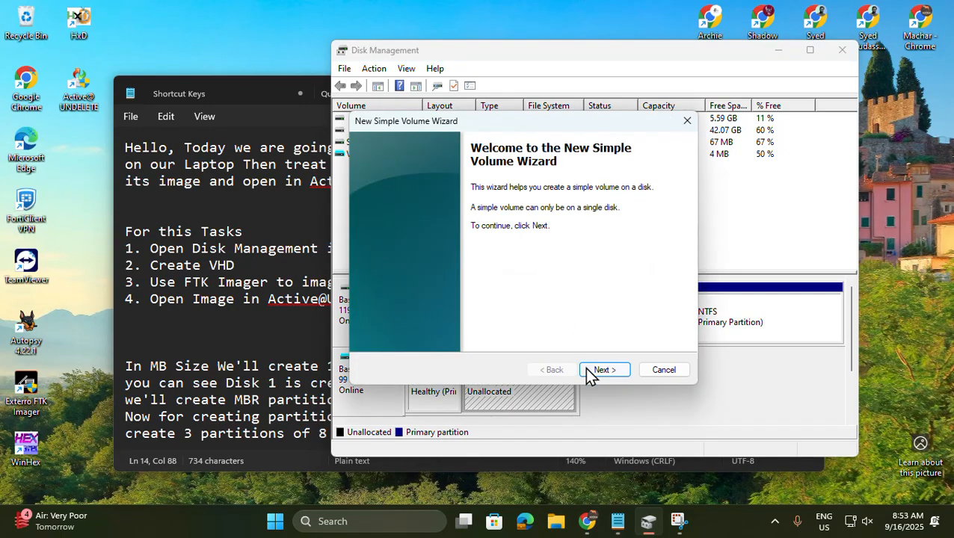
{"action": "left_click", "coordinate": [585, 370]}
{"action": "type", "text": "8"}
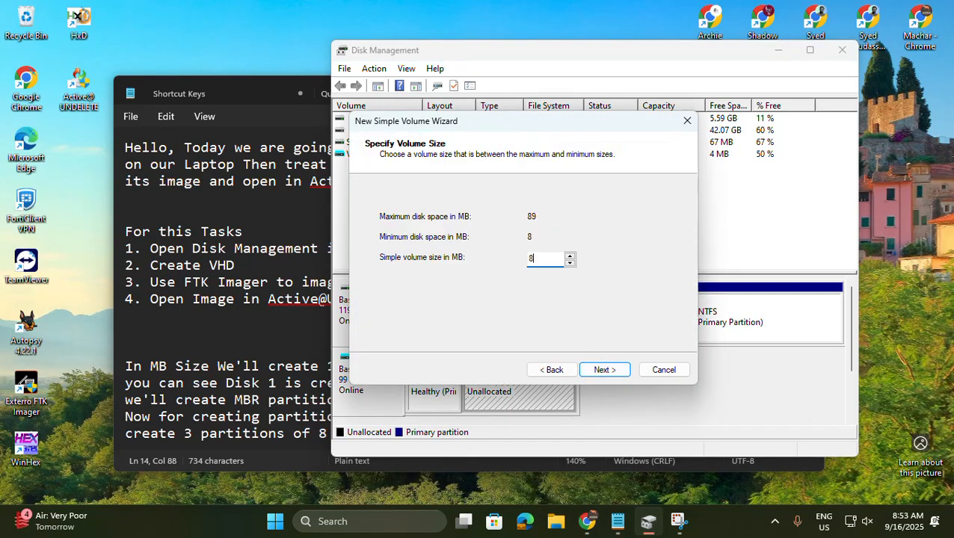
{"action": "left_click", "coordinate": [602, 370]}
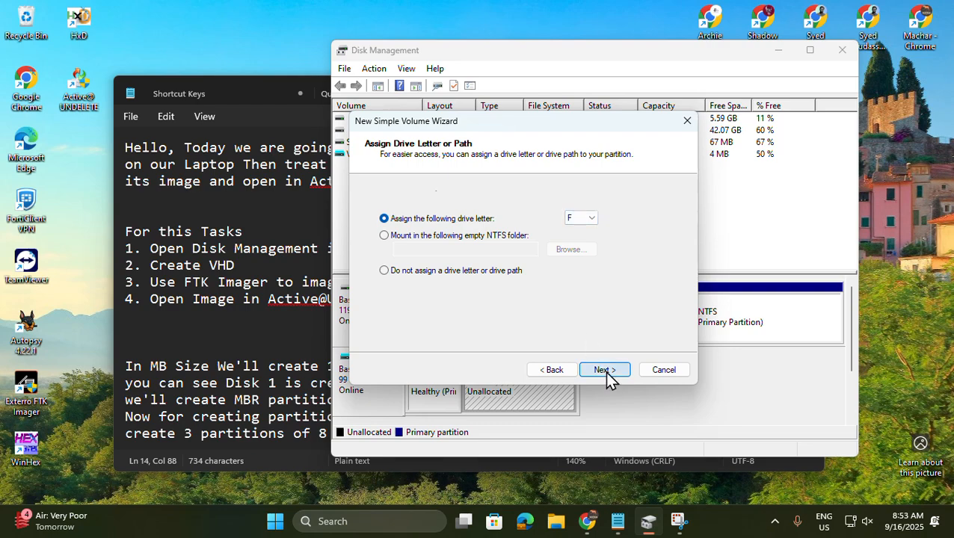
{"action": "left_click", "coordinate": [604, 370]}
Set the volume's file system to FAT32 and label to VHD, complete the wizard, and dismiss the drive F access messages
{"action": "left_click", "coordinate": [580, 249]}
{"action": "left_click", "coordinate": [523, 262]}
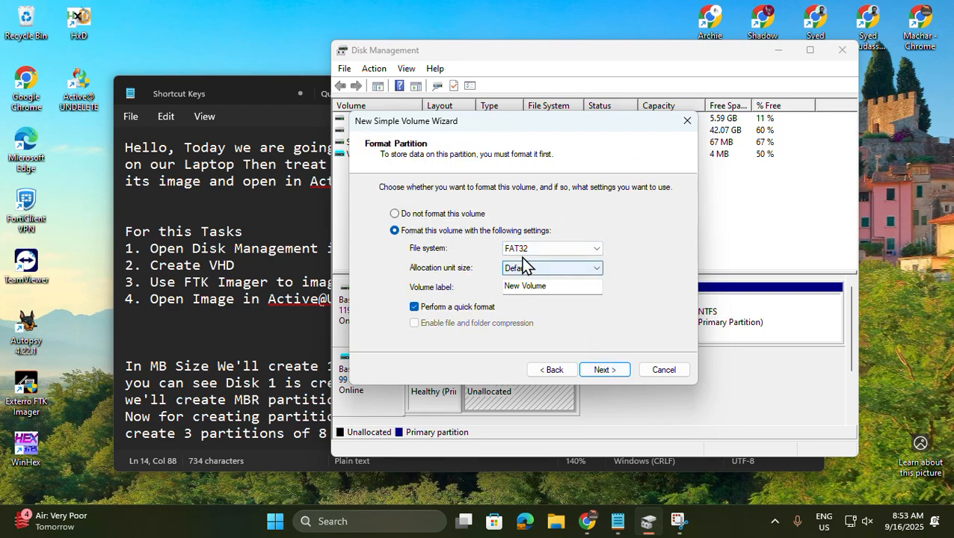
{"action": "left_click_drag", "start_coordinate": [550, 284], "coordinate": [463, 293]}
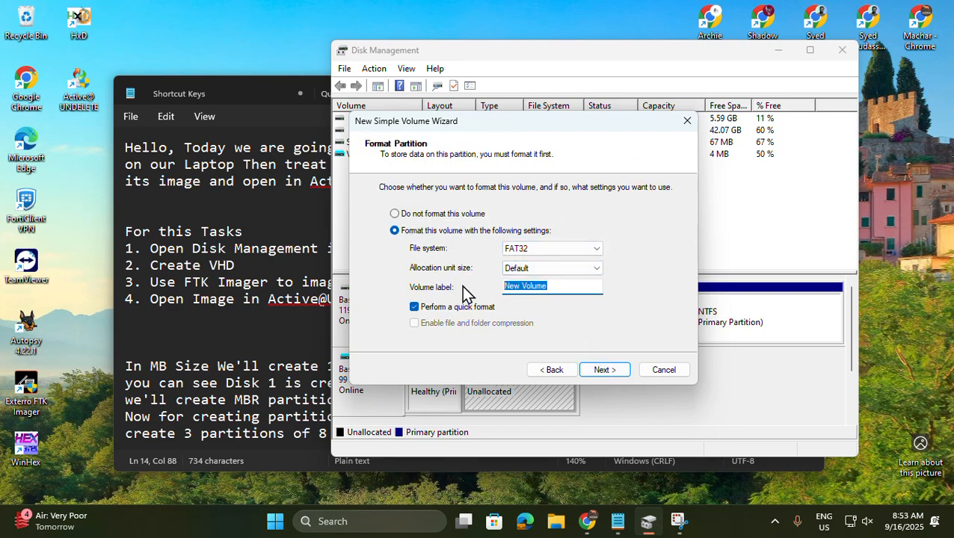
{"action": "type", "text": "VHD"}
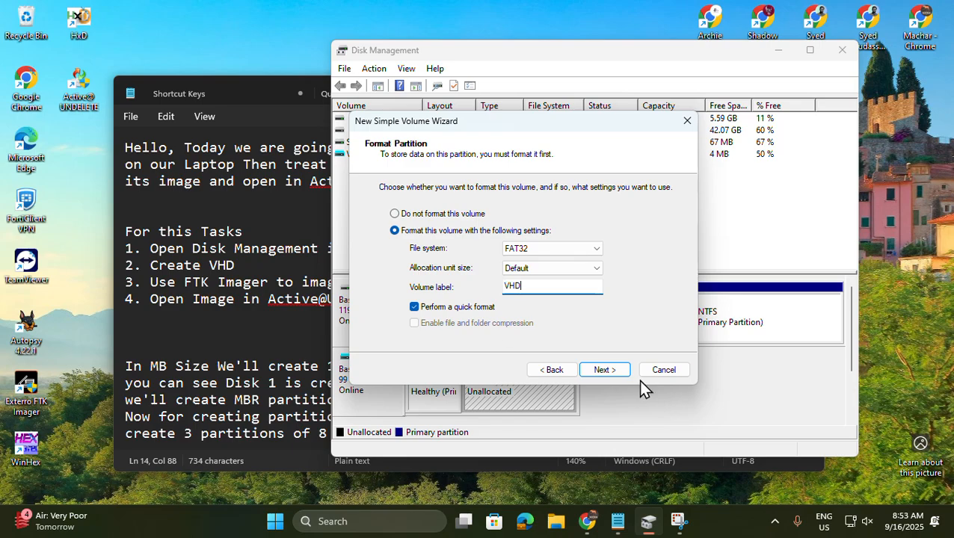
{"action": "left_click", "coordinate": [606, 371]}
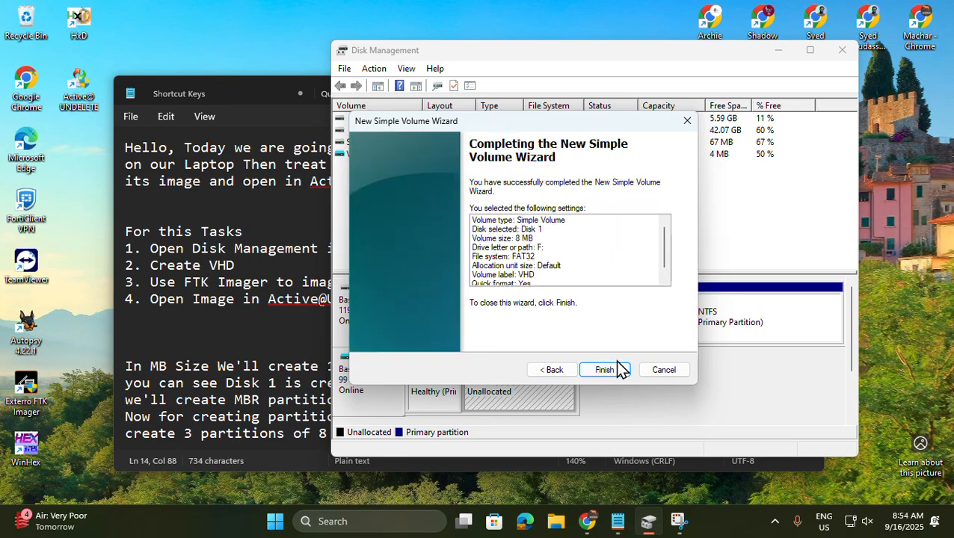
{"action": "left_click", "coordinate": [605, 369]}
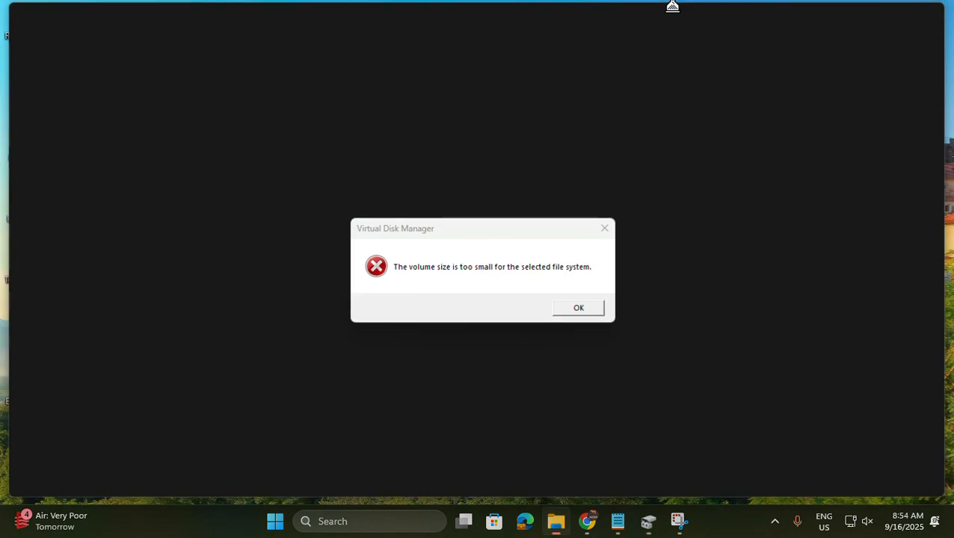
{"action": "left_click", "coordinate": [557, 274]}
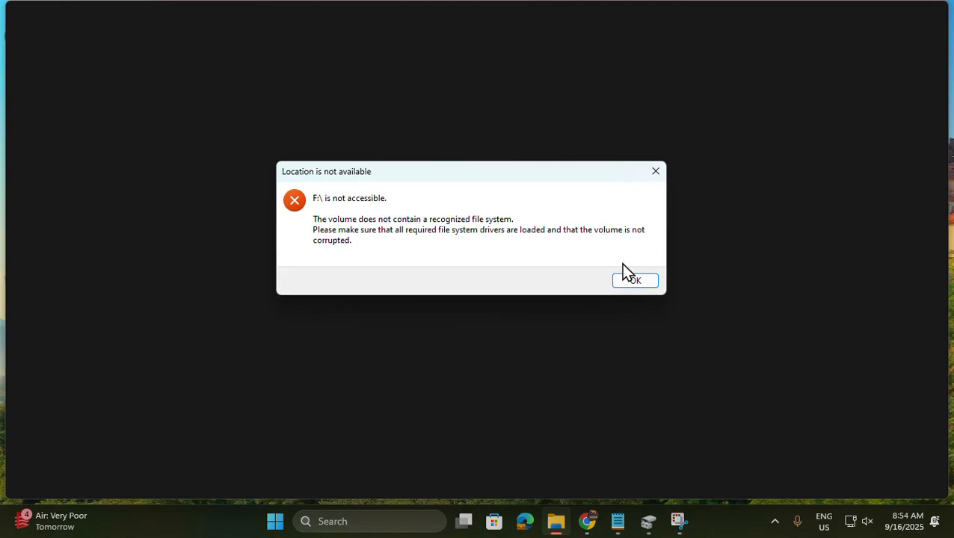
{"action": "left_click", "coordinate": [633, 282]}
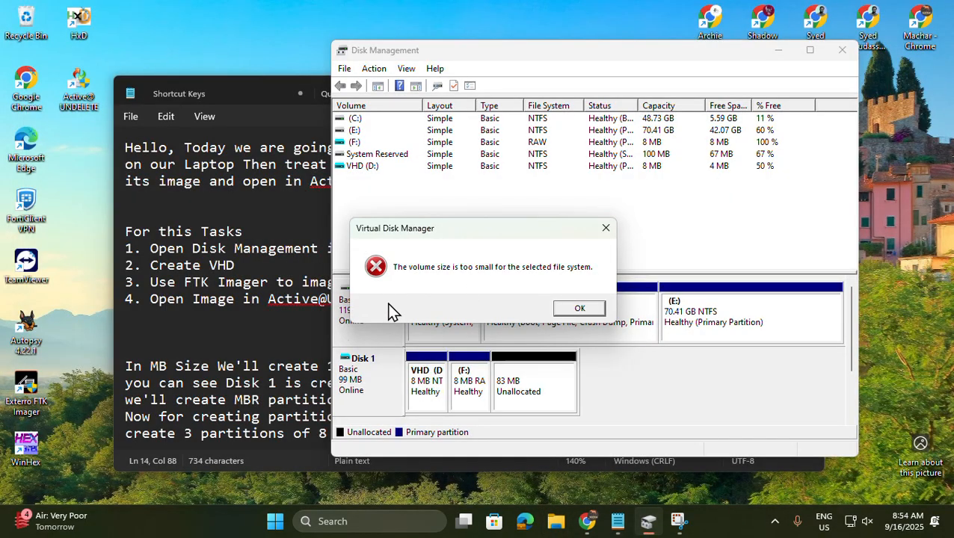
In Notepad, add the line "For creating 8MB Fat32, there is an error message, for now ignore this and continue to create other partition" after a blank line
{"action": "left_click", "coordinate": [285, 380]}
{"action": "left_click", "coordinate": [367, 434]}
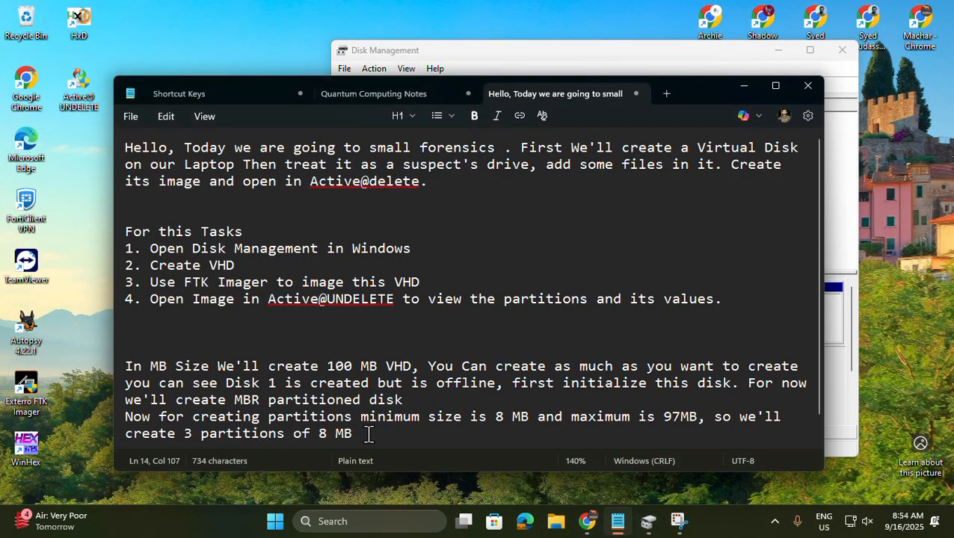
{"action": "key", "text": "Return"}
{"action": "key", "text": "Return"}
{"action": "type", "text": "For creating 8MB Fat32,"}
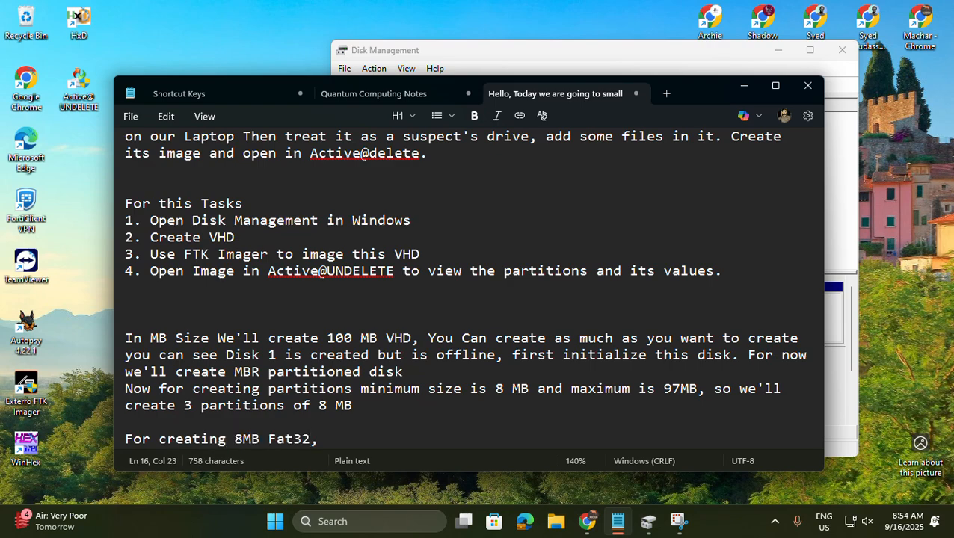
{"action": "type", "text": " there is an e"}
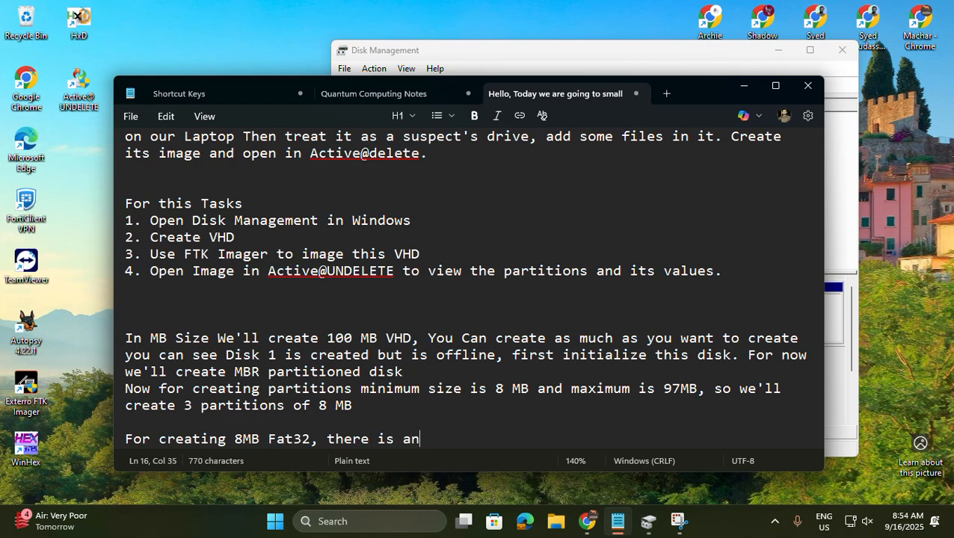
{"action": "key", "text": "BackSpace"}
{"action": "key", "text": "BackSpace"}
{"action": "key", "text": "BackSpace"}
{"action": "type", "text": "o"}
{"action": "key", "text": "BackSpace"}
{"action": "key", "text": "BackSpace"}
{"action": "type", "text": "ror messag"}
{"action": "key", "text": "BackSpace"}
{"action": "key", "text": "BackSpace"}
{"action": "type", "text": "essage, for now ign"}
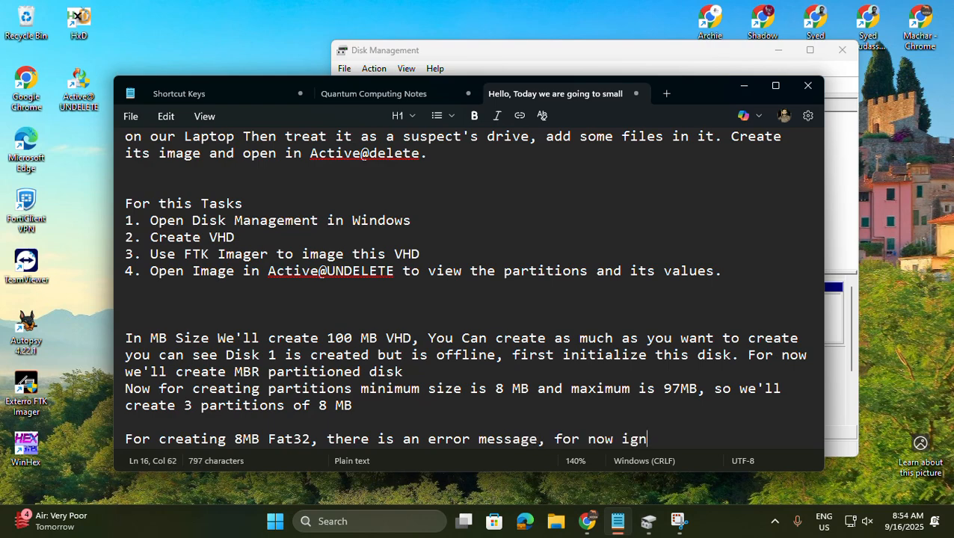
{"action": "type", "text": "ore this"}
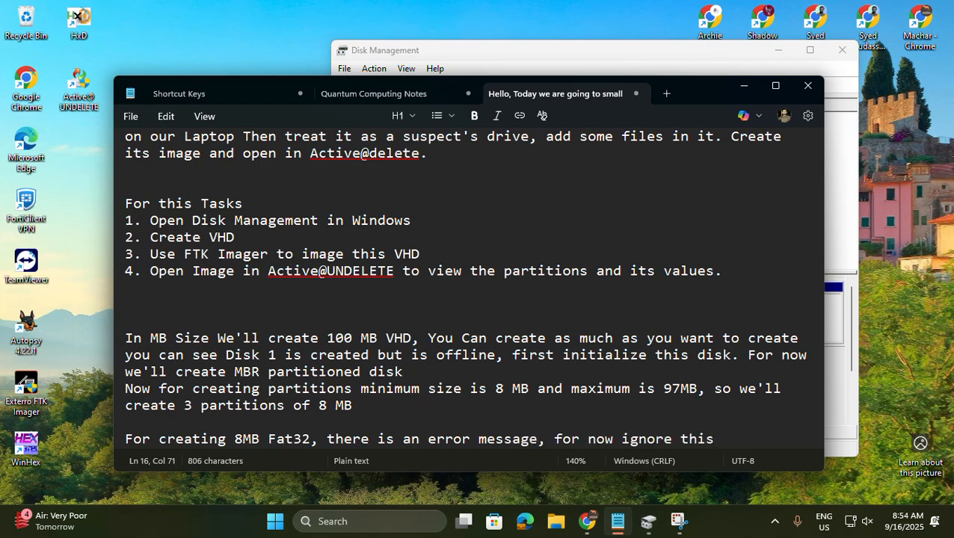
{"action": "type", "text": " and cont"}
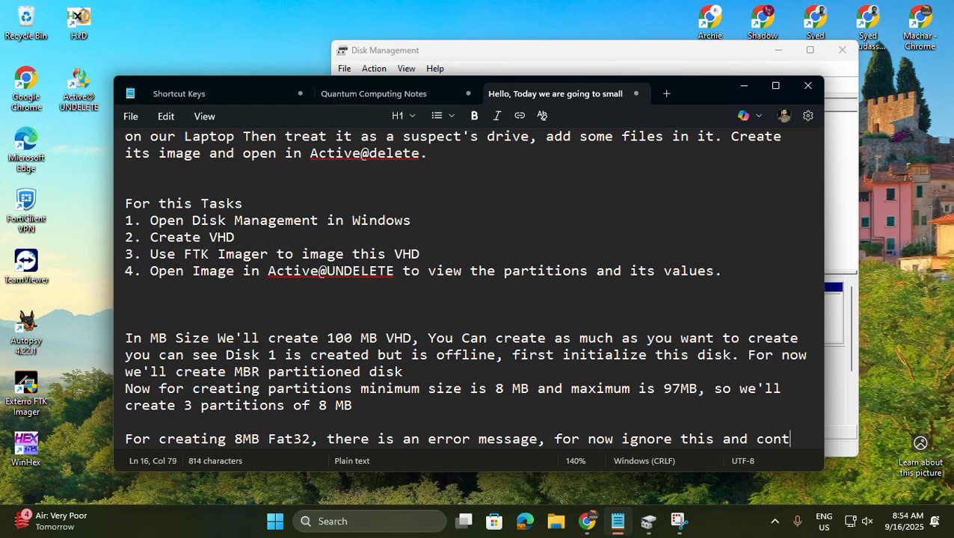
{"action": "type", "text": "inue to crea"}
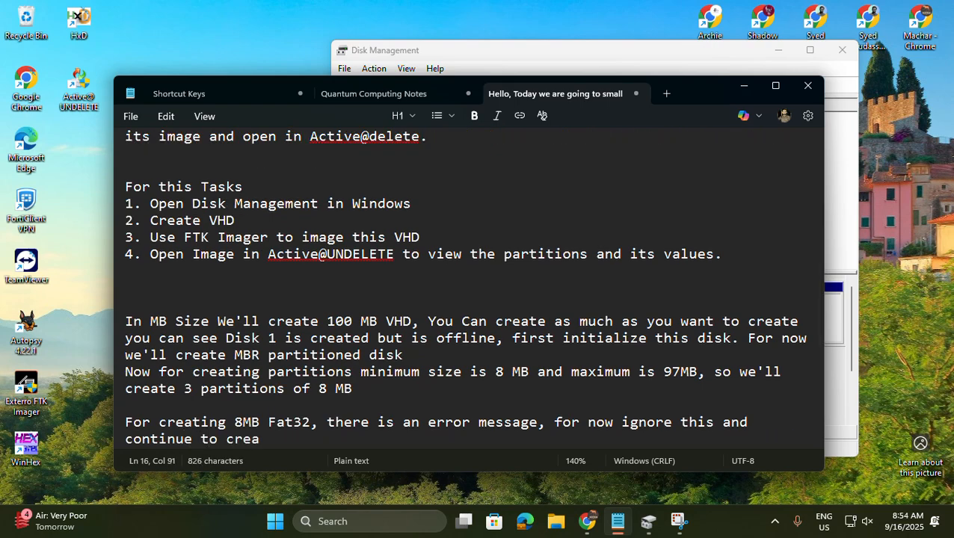
{"action": "type", "text": "toother partition"}
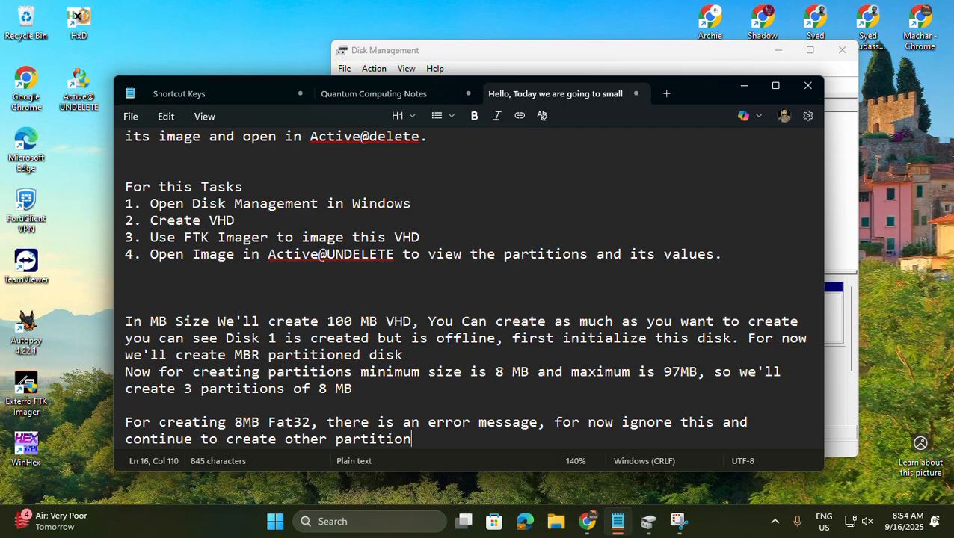
Return to Disk Management, dismiss the error, and start a third simple volume on Disk 1 with 8 MB and drive letter G
{"action": "key", "text": "alt+Tab"}
{"action": "left_click", "coordinate": [580, 311]}
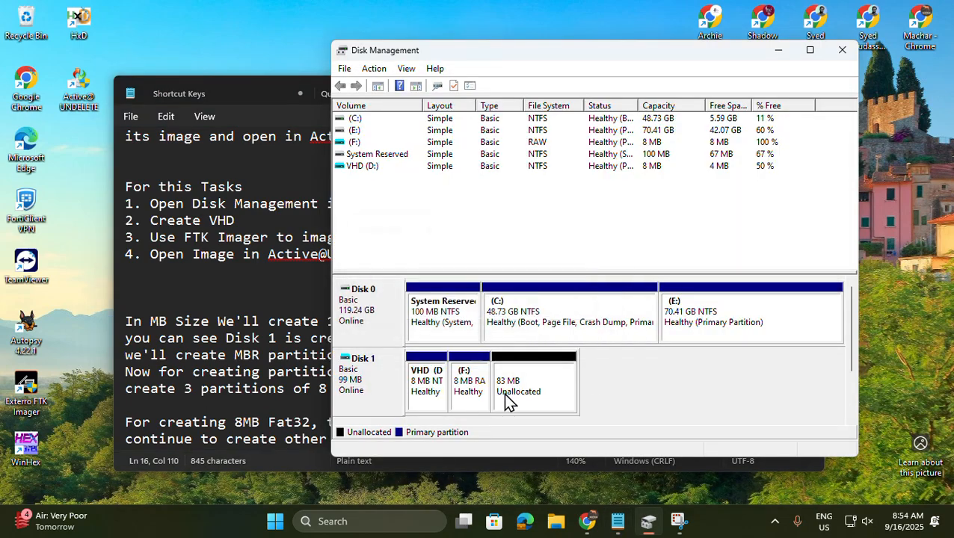
{"action": "right_click", "coordinate": [503, 393]}
{"action": "left_click", "coordinate": [551, 278]}
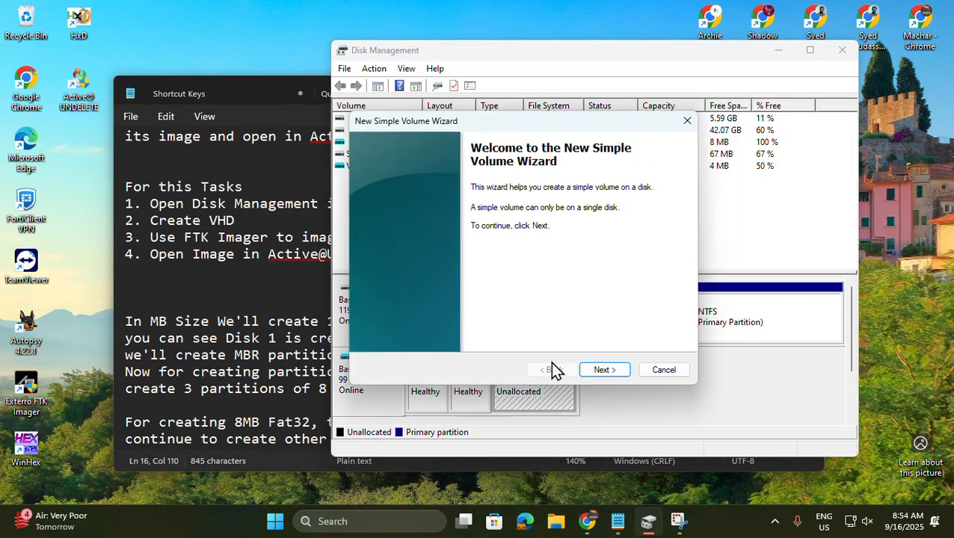
{"action": "left_click", "coordinate": [601, 369]}
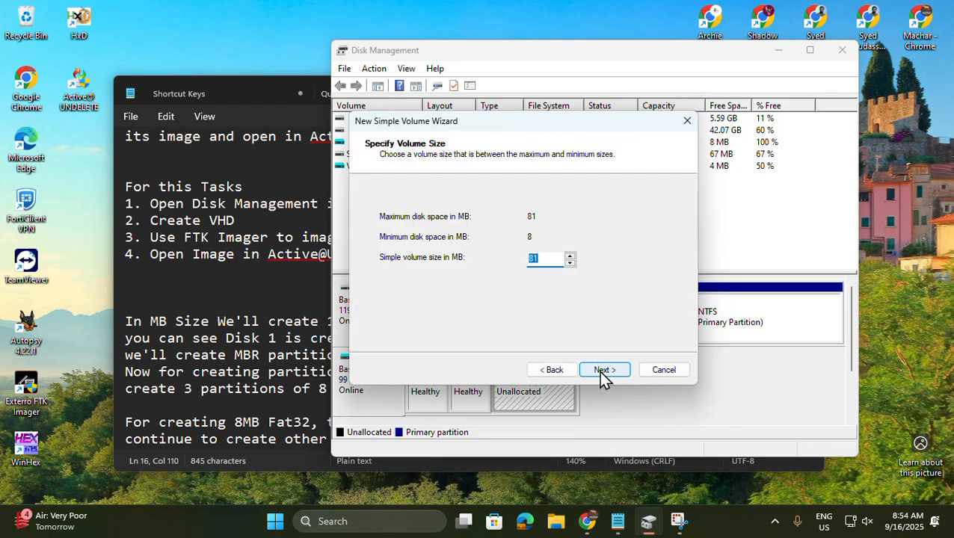
{"action": "type", "text": "8"}
{"action": "left_click", "coordinate": [602, 371]}
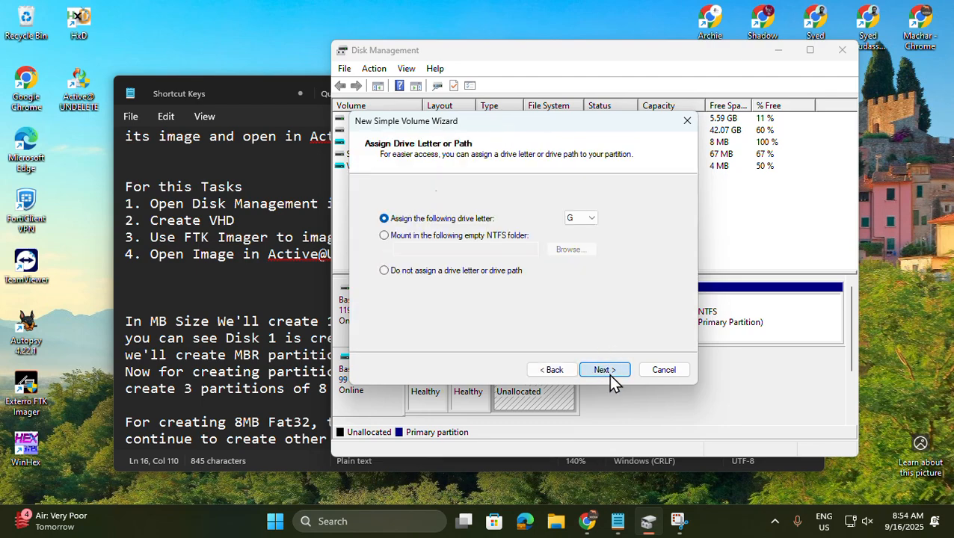
{"action": "left_click", "coordinate": [607, 372]}
Format the volume as FAT with the label VHD, complete the wizard, and close its File Explorer window
{"action": "left_click", "coordinate": [541, 250]}
{"action": "left_click", "coordinate": [527, 261]}
{"action": "left_click_drag", "start_coordinate": [555, 293], "coordinate": [504, 292]}
{"action": "type", "text": "VHD"}
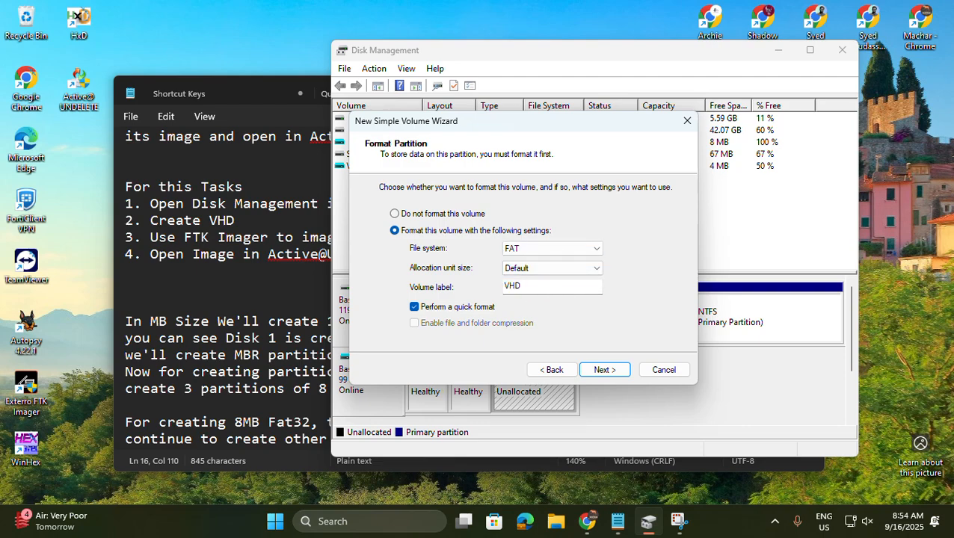
{"action": "left_click", "coordinate": [607, 369]}
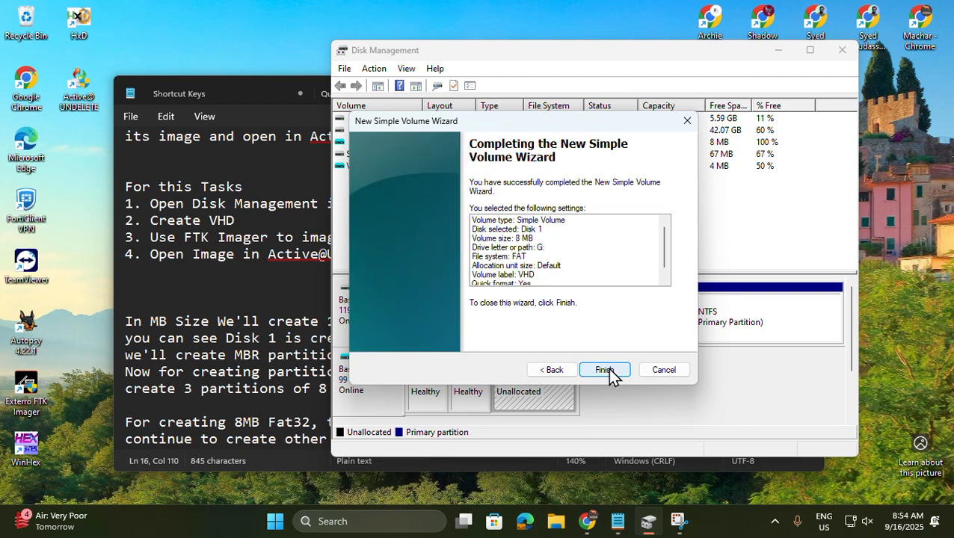
{"action": "left_click", "coordinate": [603, 370]}
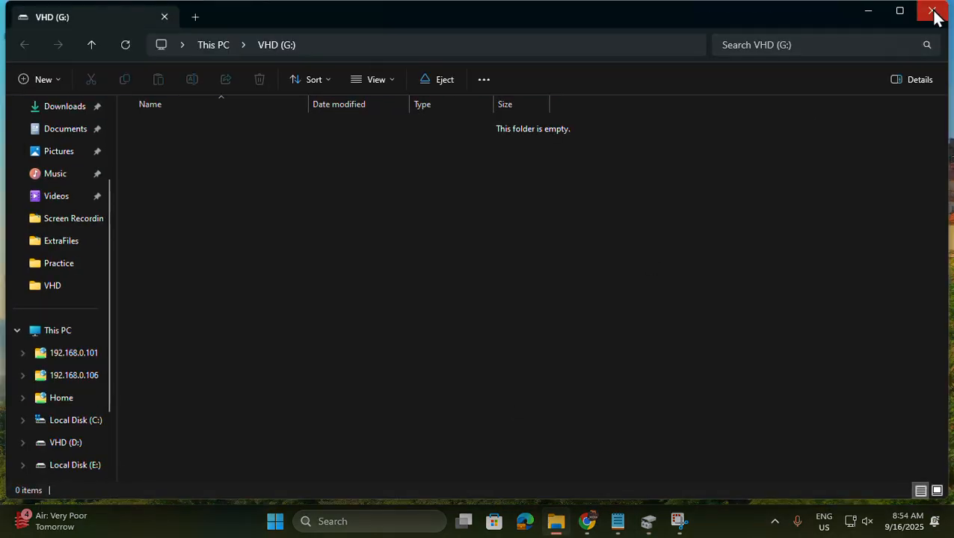
{"action": "left_click", "coordinate": [933, 11]}
Start a fourth simple volume in Disk 1's unallocated space with a size of 8 MB and drive letter H
{"action": "right_click", "coordinate": [562, 398]}
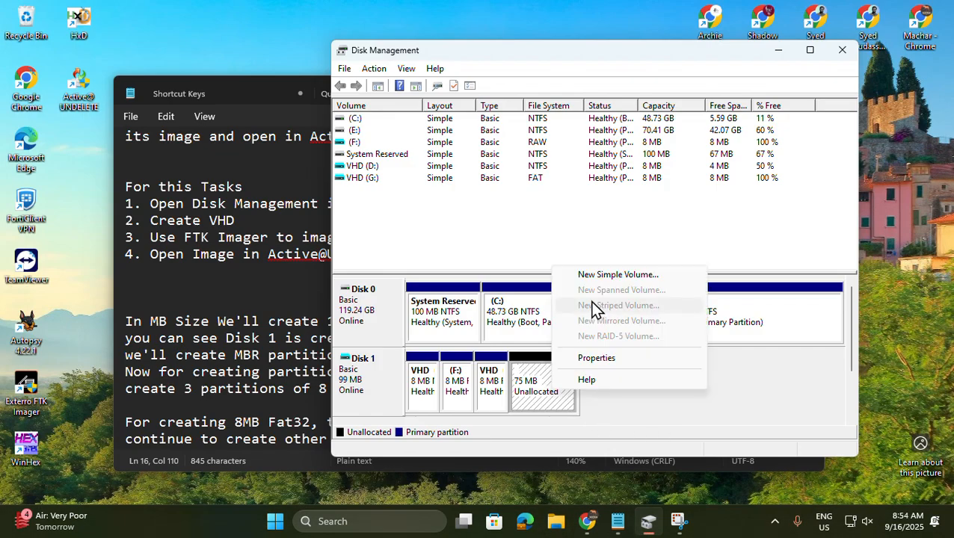
{"action": "left_click", "coordinate": [592, 278]}
{"action": "left_click", "coordinate": [591, 370]}
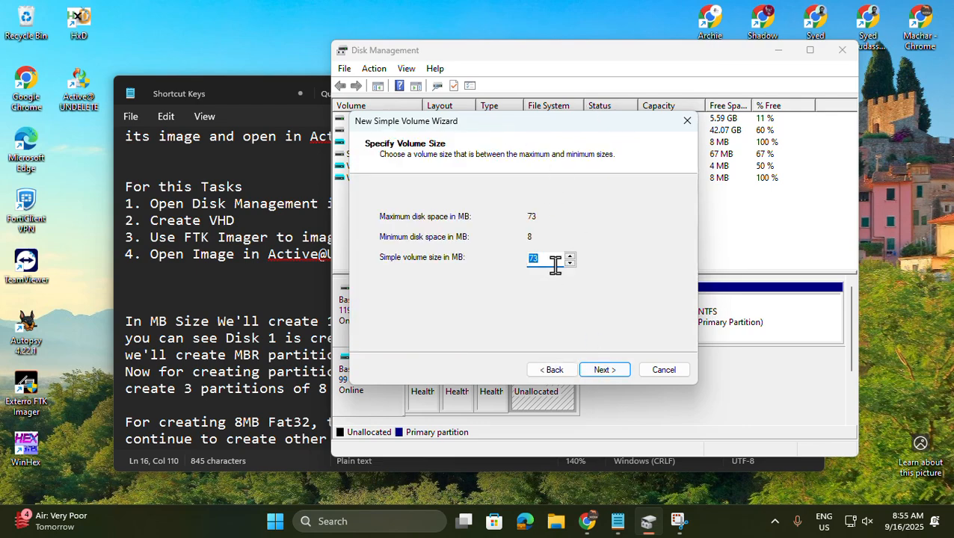
{"action": "type", "text": "8"}
{"action": "left_click", "coordinate": [603, 371]}
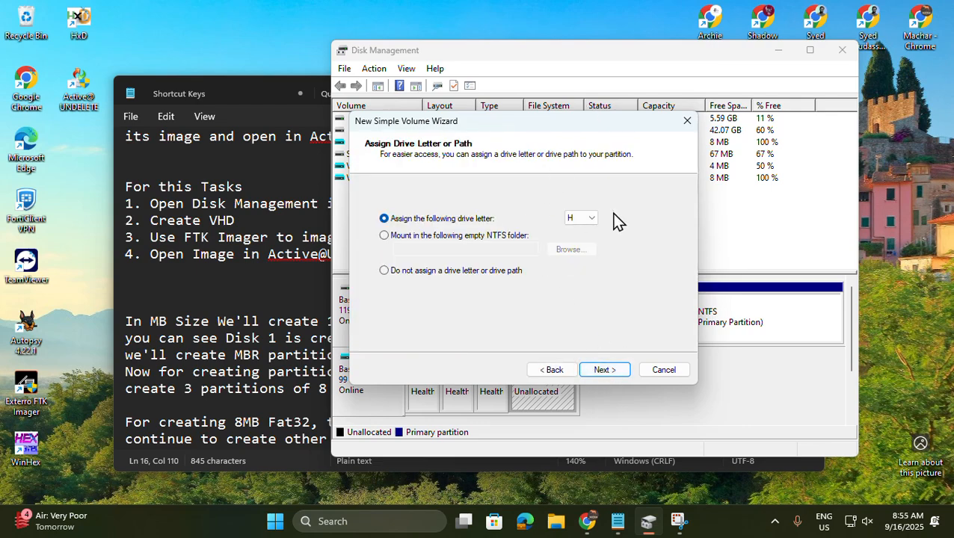
{"action": "left_click", "coordinate": [600, 372]}
Format the volume as NTFS with the label VHDE, complete the wizard, and close its File Explorer window
{"action": "double_click", "coordinate": [531, 288]}
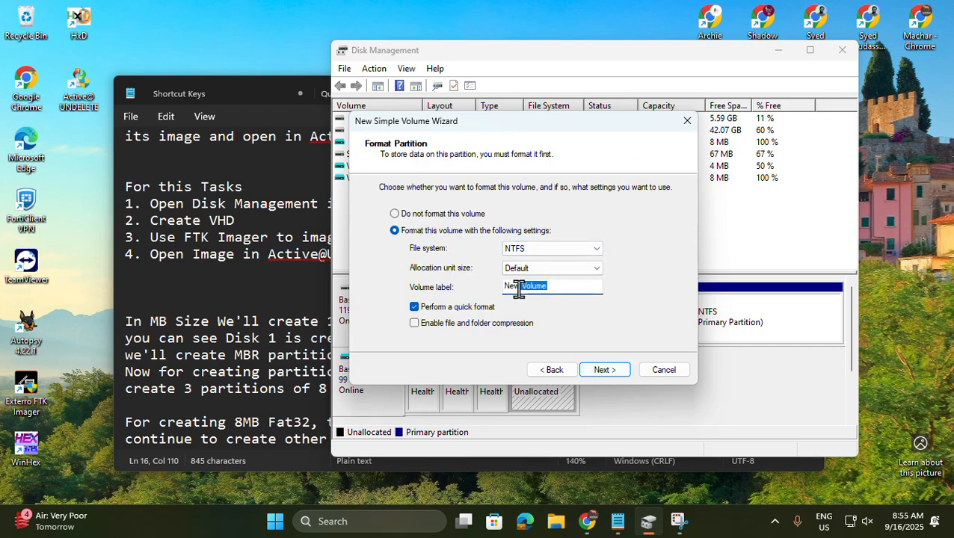
{"action": "key", "text": "BackSpace"}
{"action": "type", "text": "VHDE"}
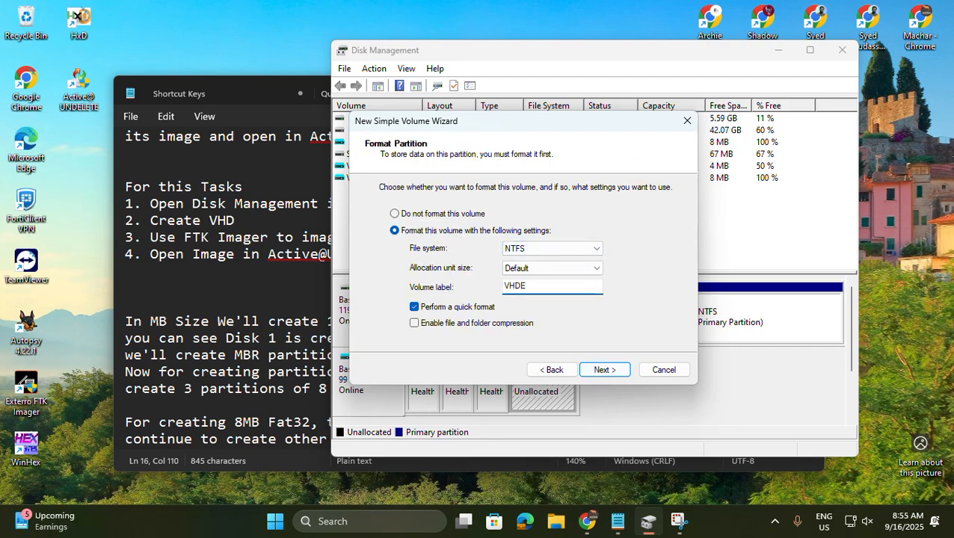
{"action": "left_click", "coordinate": [596, 371]}
{"action": "left_click", "coordinate": [598, 371]}
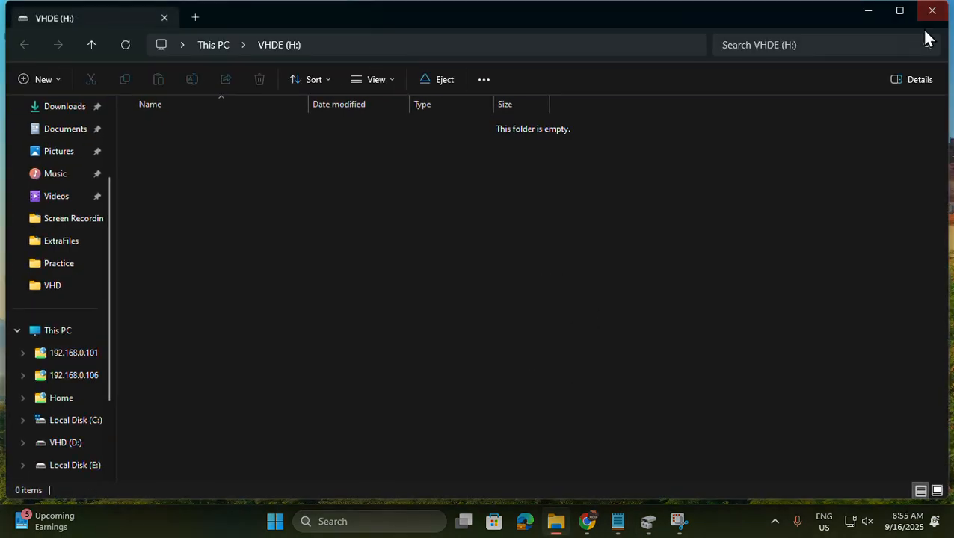
{"action": "left_click", "coordinate": [931, 11]}
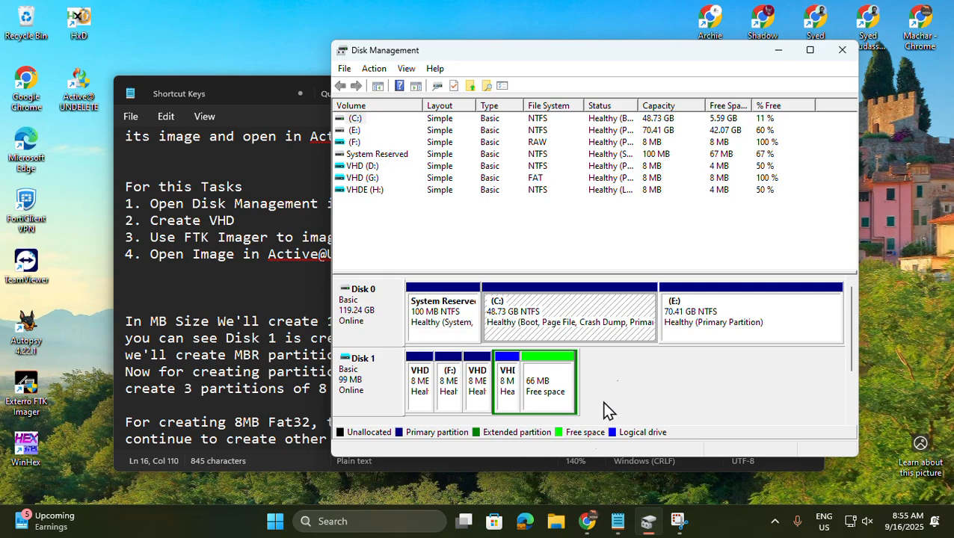
In Notepad, add a new paragraph after a blank line: "When I created 4th partition, you can see color is changed to green, it"
{"action": "left_click", "coordinate": [252, 430]}
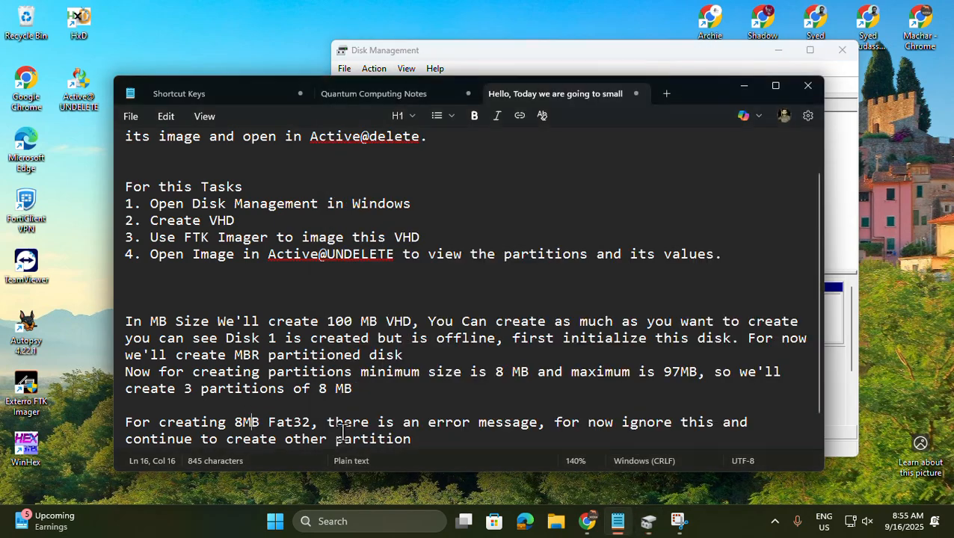
{"action": "scroll", "coordinate": [430, 447], "scroll_direction": "down", "scroll_amount": 1}
{"action": "key", "text": "Return"}
{"action": "key", "text": "Return"}
{"action": "type", "text": "When I crea"}
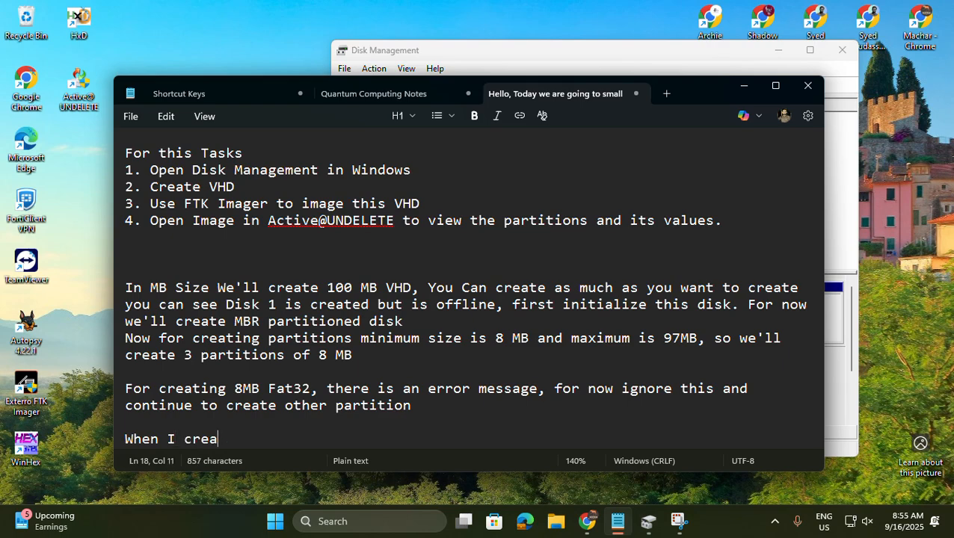
{"action": "type", "text": "ted 4th partition"}
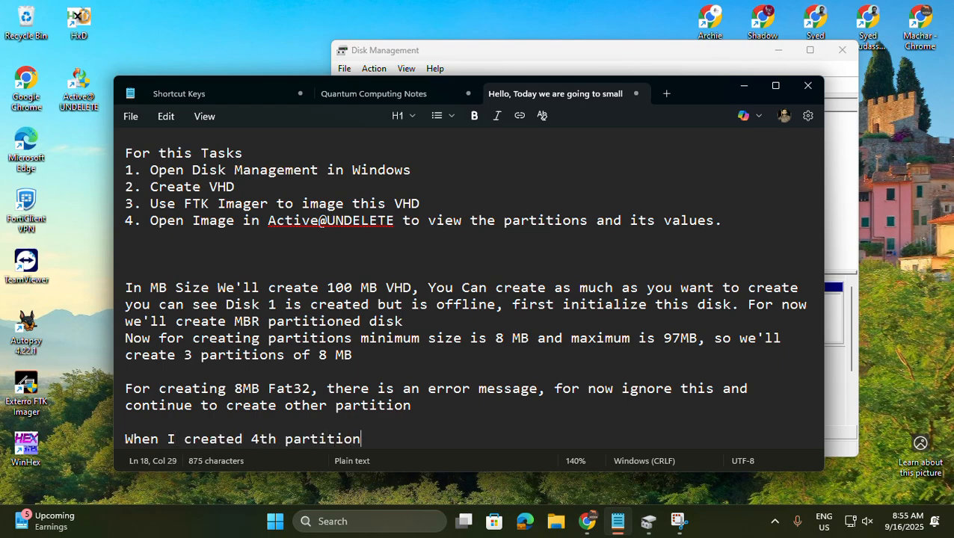
{"action": "type", "text": ", you can see "}
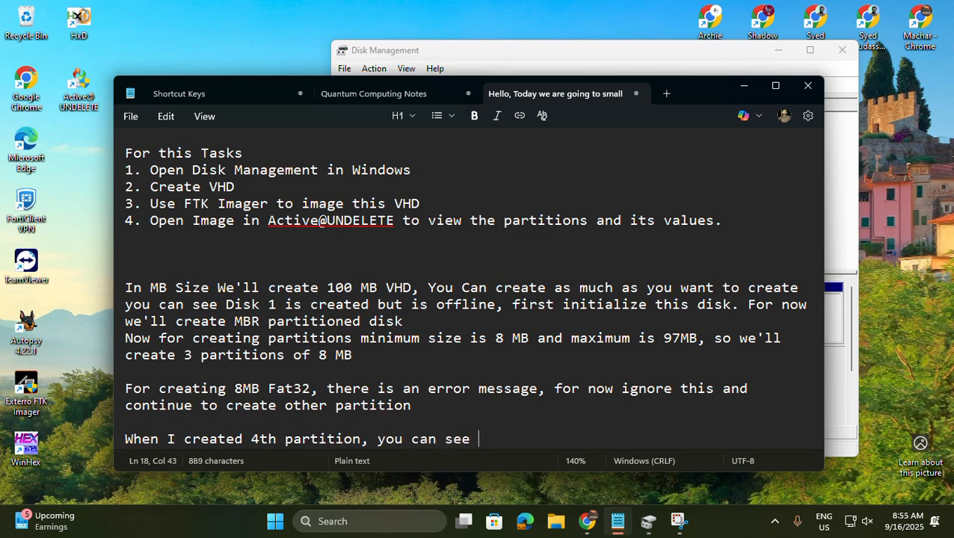
{"action": "type", "text": "color is change"}
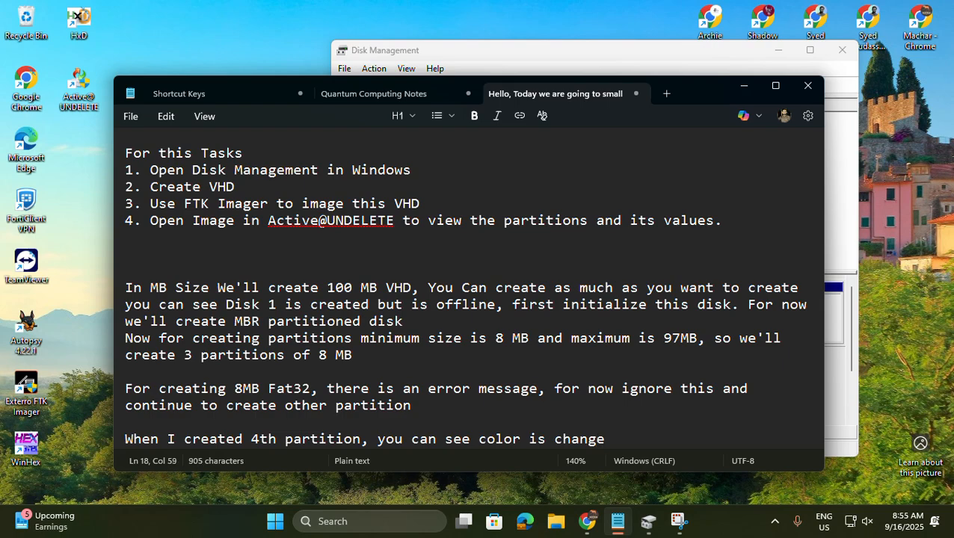
{"action": "type", "text": "d to green,"}
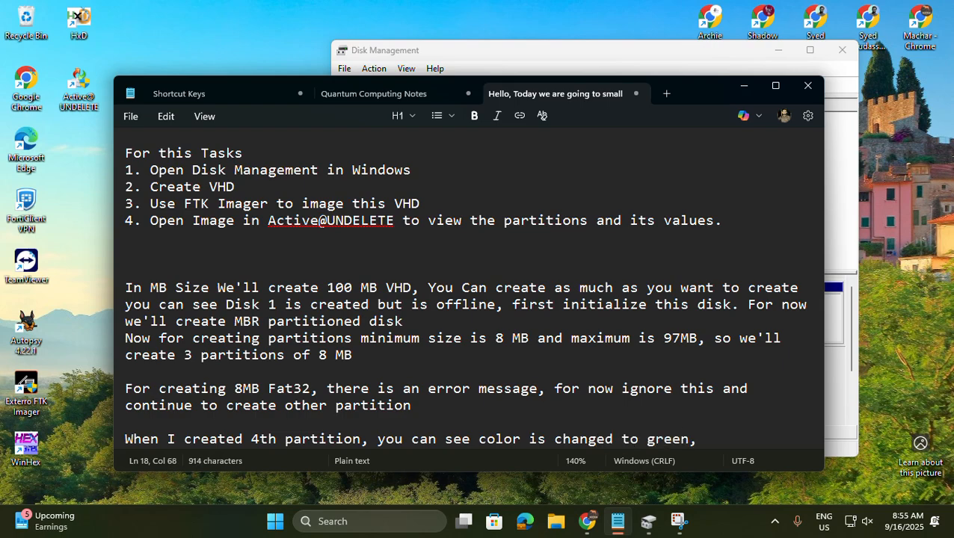
{"action": "type", "text": " its mean"}
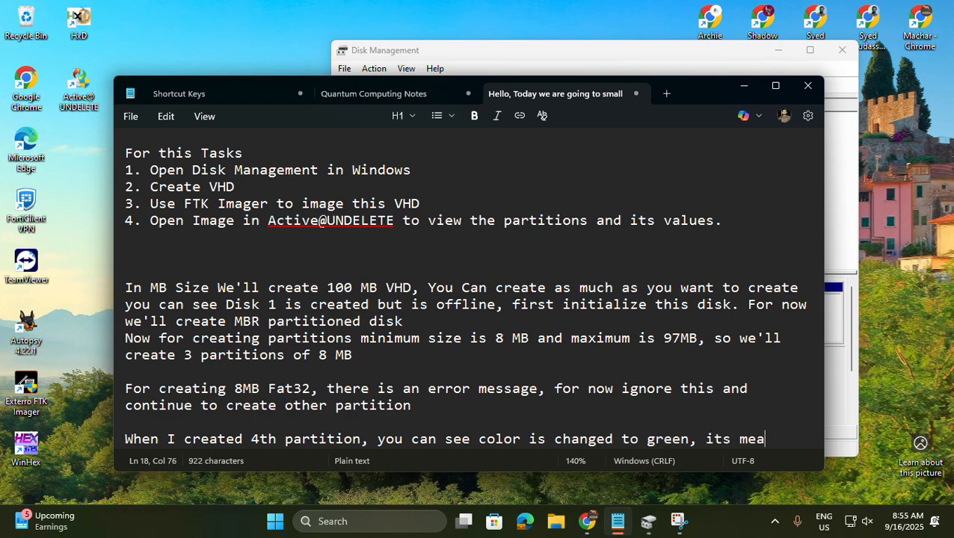
{"action": "key", "text": "BackSpace"}
{"action": "key", "text": "BackSpace"}
{"action": "key", "text": "BackSpace"}
{"action": "key", "text": "BackSpace"}
{"action": "key", "text": "BackSpace"}
{"action": "key", "text": "BackSpace"}
{"action": "key", "text": "BackSpace"}
Continue the note with "means, In MBR you can create 3 partitions and 4th one will be the extended partitions,"
{"action": "type", "text": "means, In MBR you can create"}
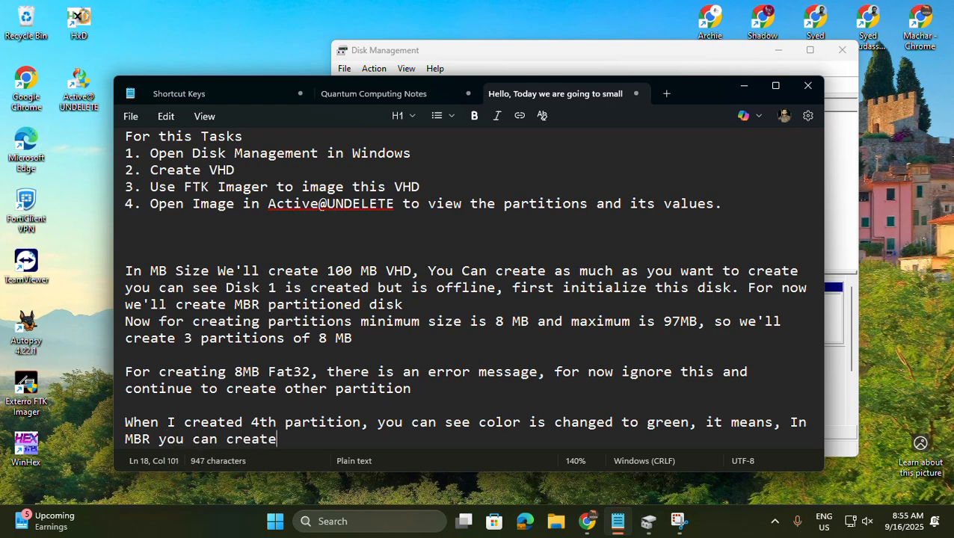
{"action": "type", "text": " 4"}
{"action": "key", "text": "BackSpace"}
{"action": "type", "text": "3 p"}
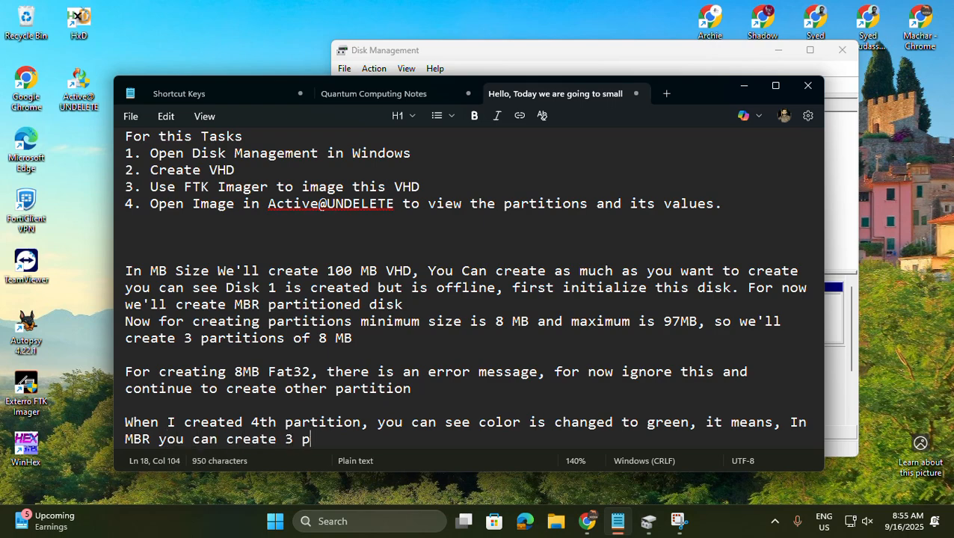
{"action": "type", "text": "artitions "}
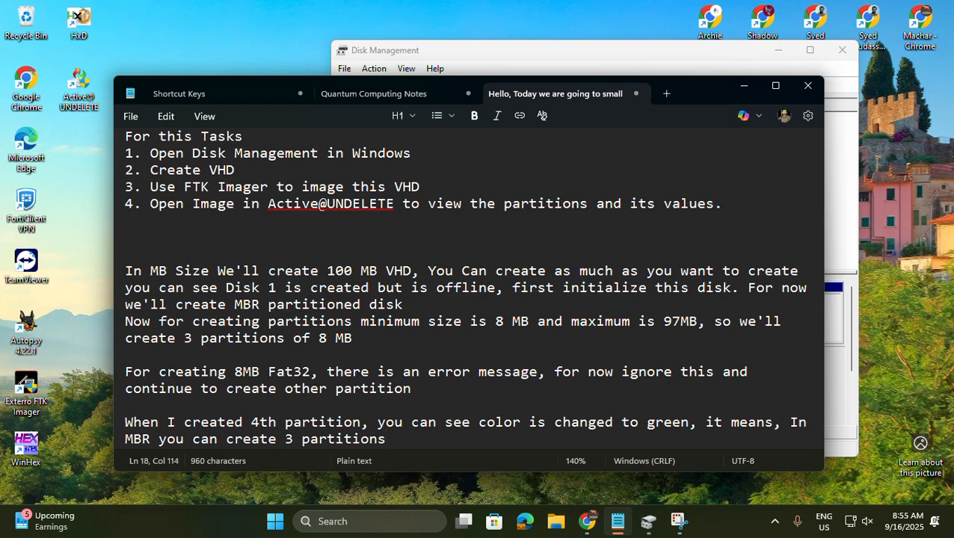
{"action": "type", "text": " nd 4th on"}
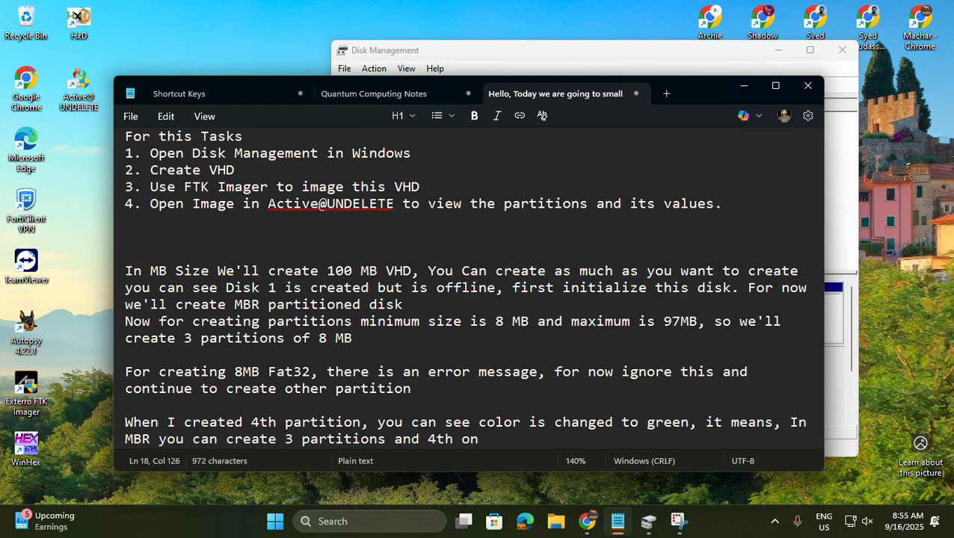
{"action": "key", "text": "BackSpace"}
{"action": "type", "text": "e will be the ex"}
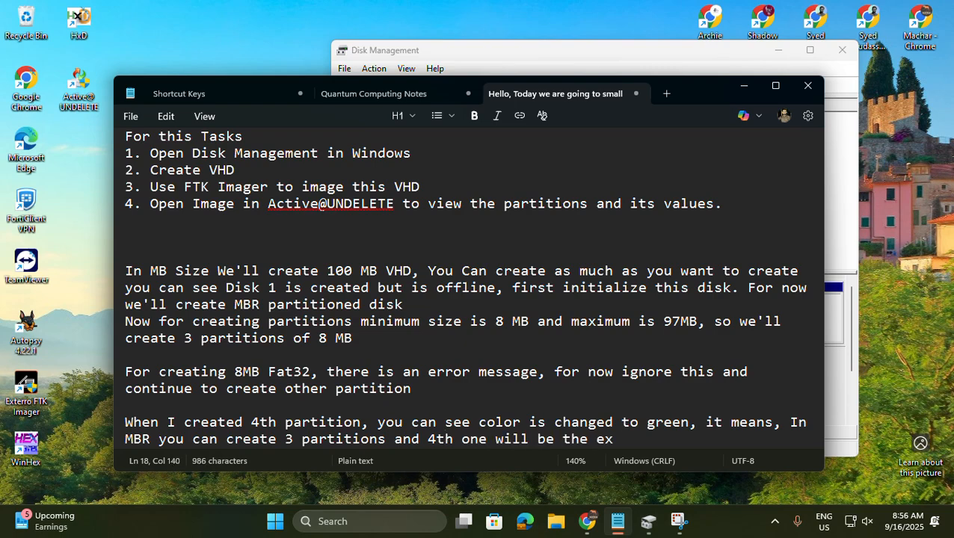
{"action": "type", "text": "tended partitions, i"}
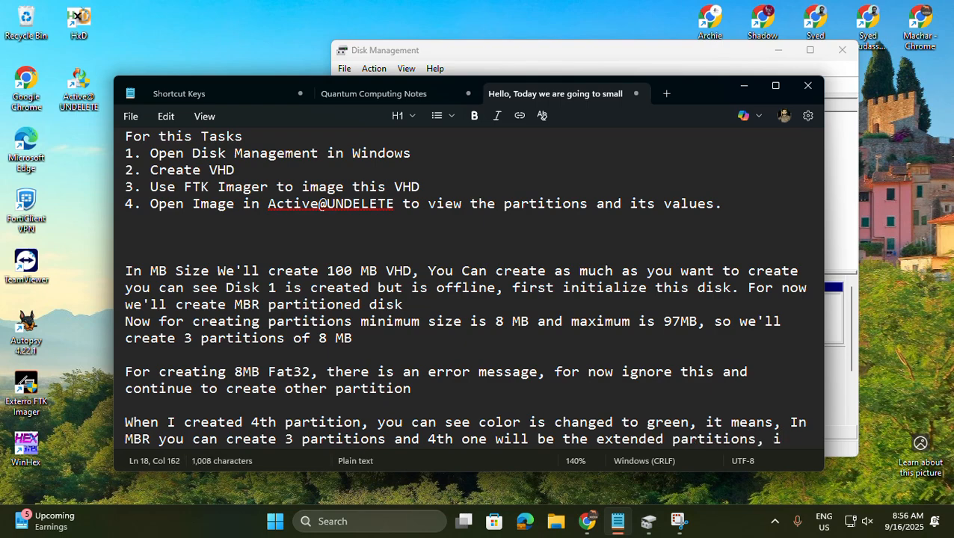
Finish the paragraph with "and you can create more partitions in this extended partitions."
{"action": "key", "text": "BackSpace"}
{"action": "type", "text": "and you can "}
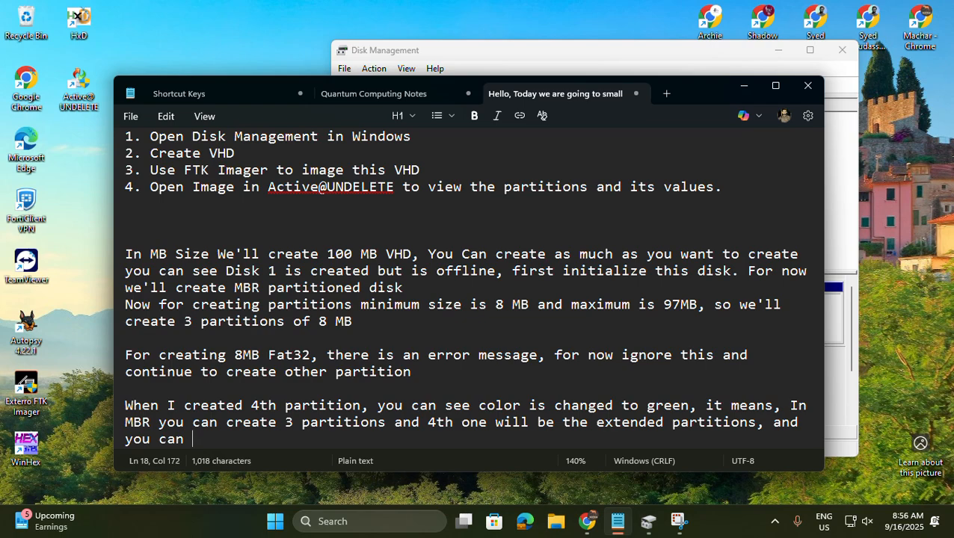
{"action": "type", "text": "create more par"}
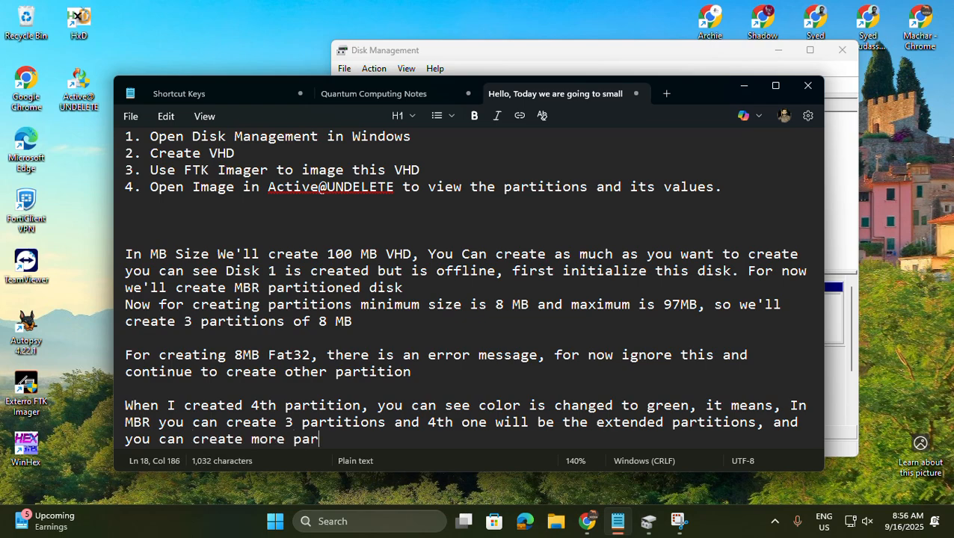
{"action": "type", "text": "titions in "}
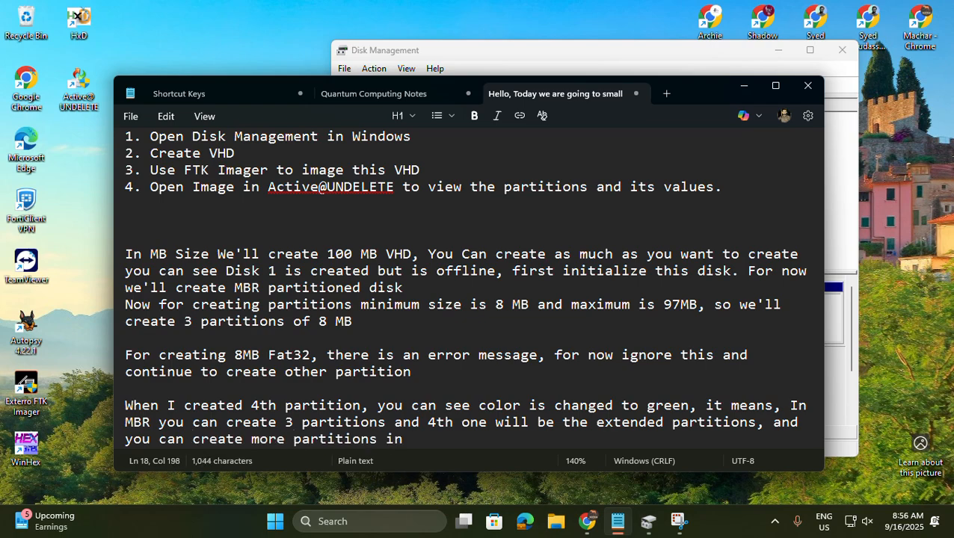
{"action": "type", "text": "this extedn"}
{"action": "key", "text": "BackSpace"}
{"action": "key", "text": "BackSpace"}
{"action": "type", "text": "nedend rt"}
{"action": "key", "text": "BackSpace"}
{"action": "key", "text": "BackSpace"}
{"action": "key", "text": "BackSpace"}
{"action": "key", "text": "BackSpace"}
{"action": "key", "text": "BackSpace"}
{"action": "key", "text": "BackSpace"}
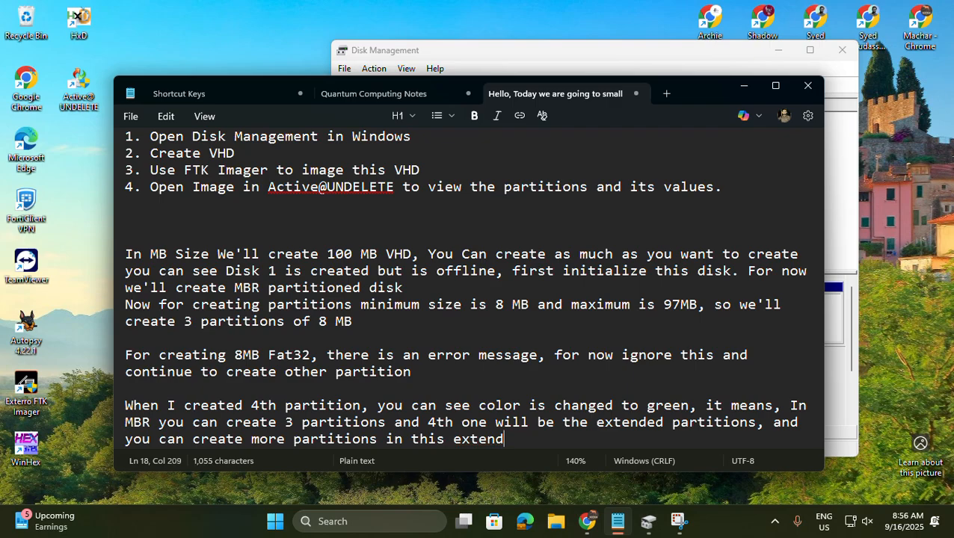
{"action": "type", "text": "d  "}
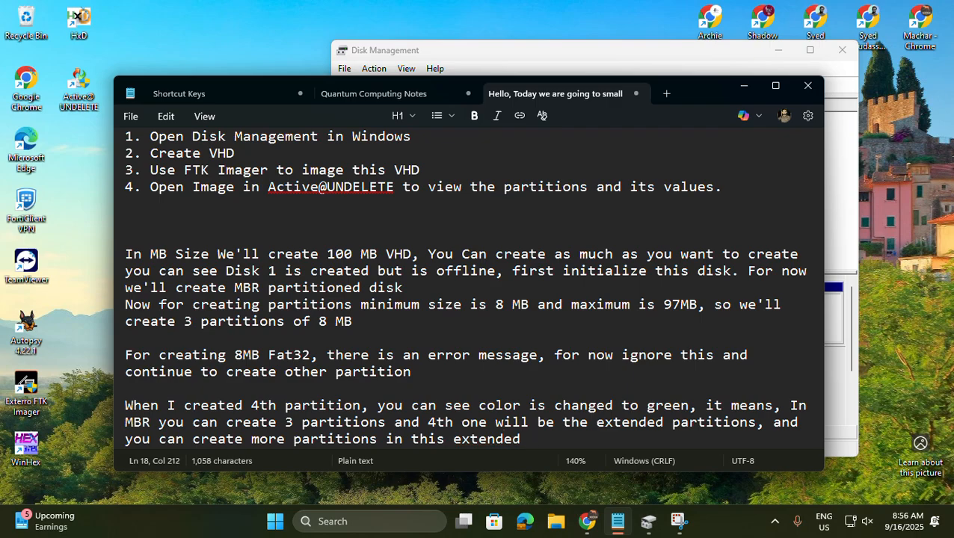
{"action": "type", "text": "partitions."}
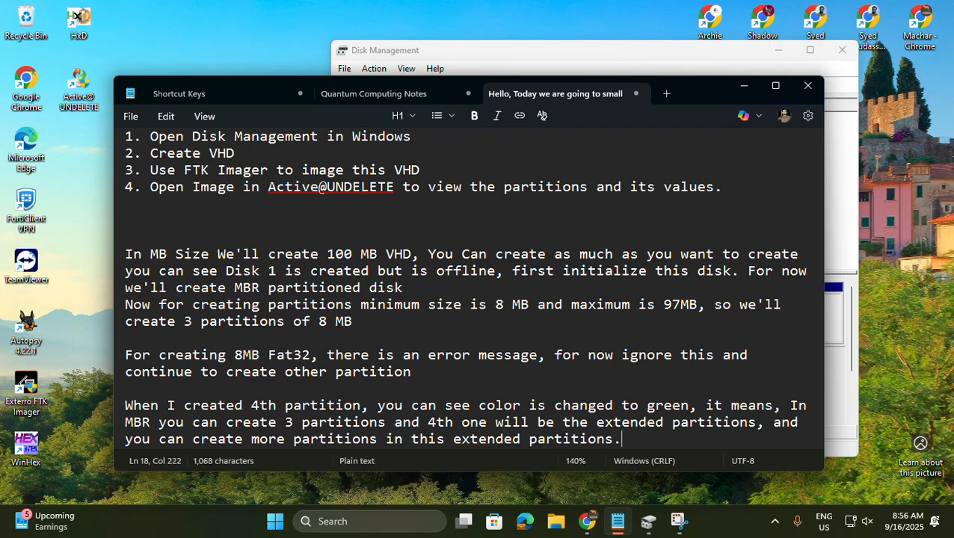
Return to Disk Management and start a simple volume in the extended partition's free space with 8 MB and drive letter I
{"action": "key", "text": "alt+Tab"}
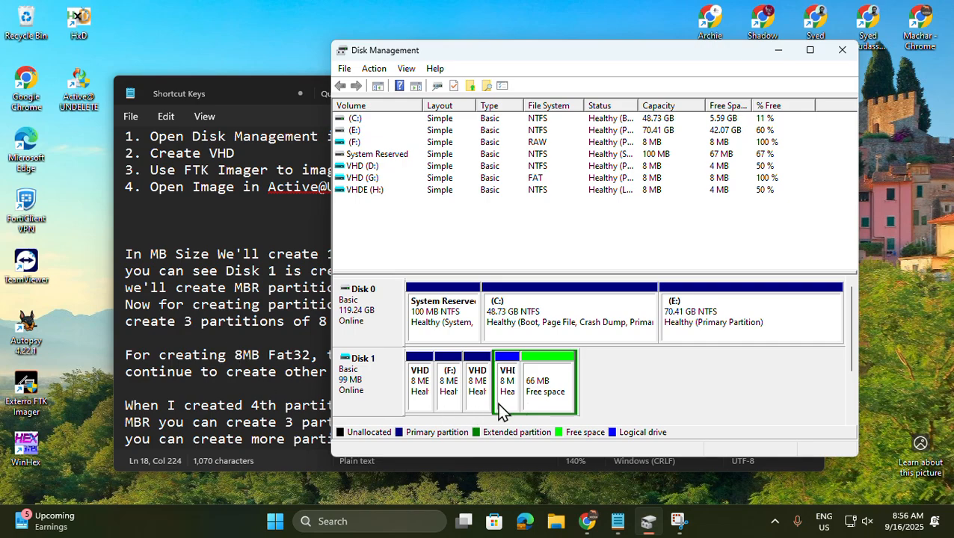
{"action": "right_click", "coordinate": [551, 382]}
{"action": "left_click", "coordinate": [588, 265]}
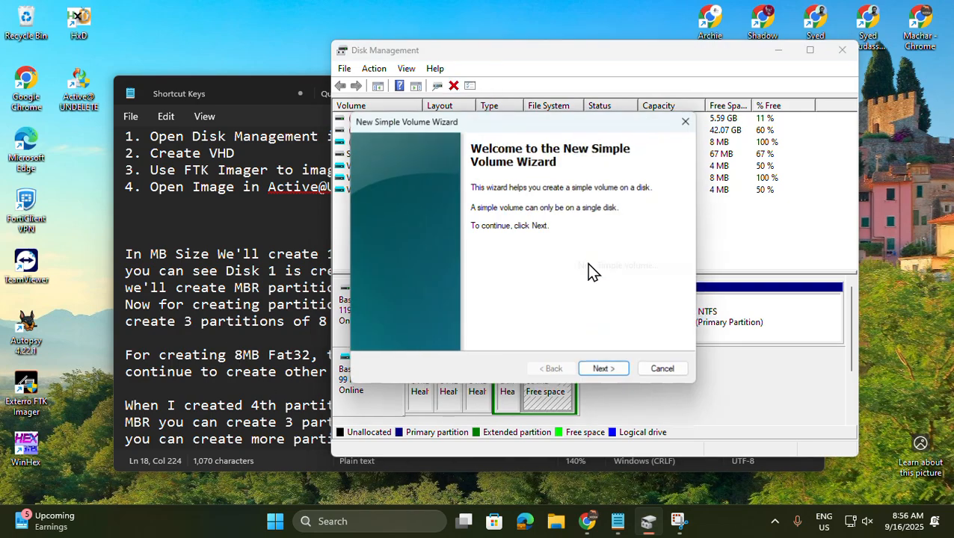
{"action": "left_click", "coordinate": [604, 369]}
{"action": "type", "text": "8"}
{"action": "key", "text": "Return"}
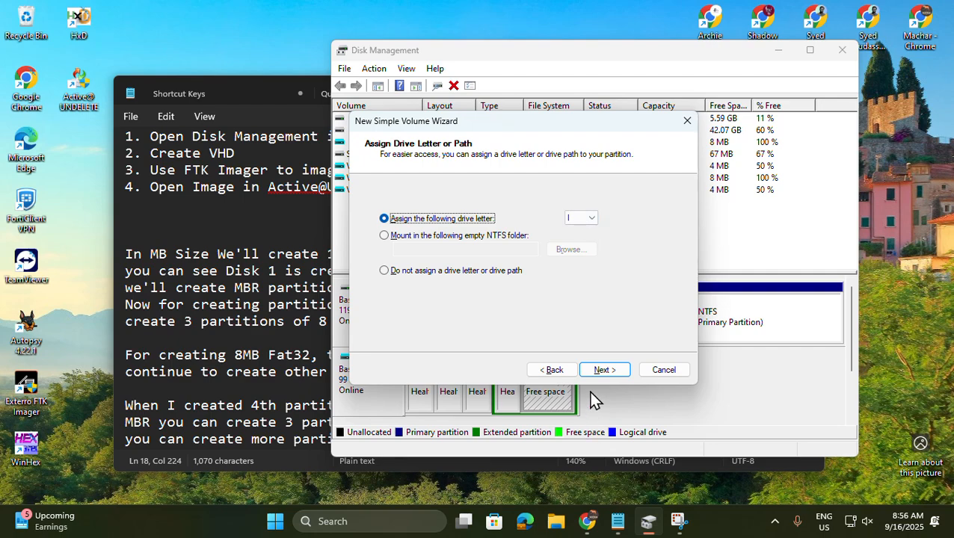
{"action": "left_click", "coordinate": [598, 370]}
Format the volume as NTFS with the label VHDE, complete the wizard, and show all drives under This PC in File Explorer
{"action": "left_click_drag", "start_coordinate": [555, 284], "coordinate": [460, 292]}
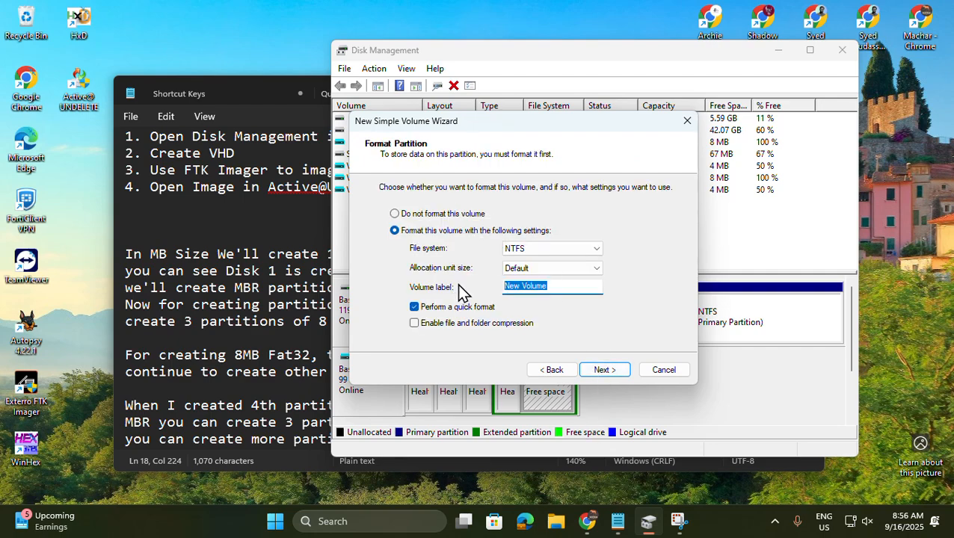
{"action": "type", "text": "VHDE"}
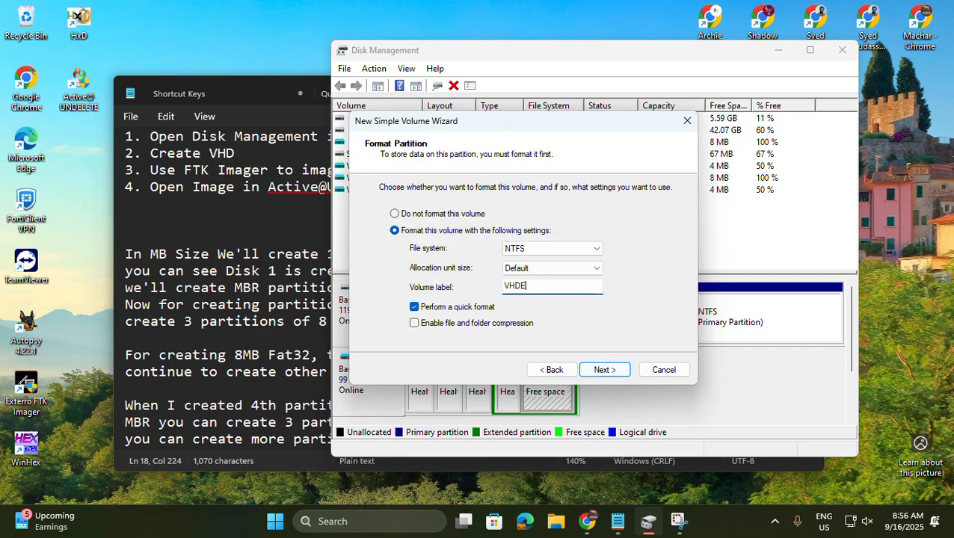
{"action": "key", "text": "Return"}
{"action": "key", "text": "Return"}
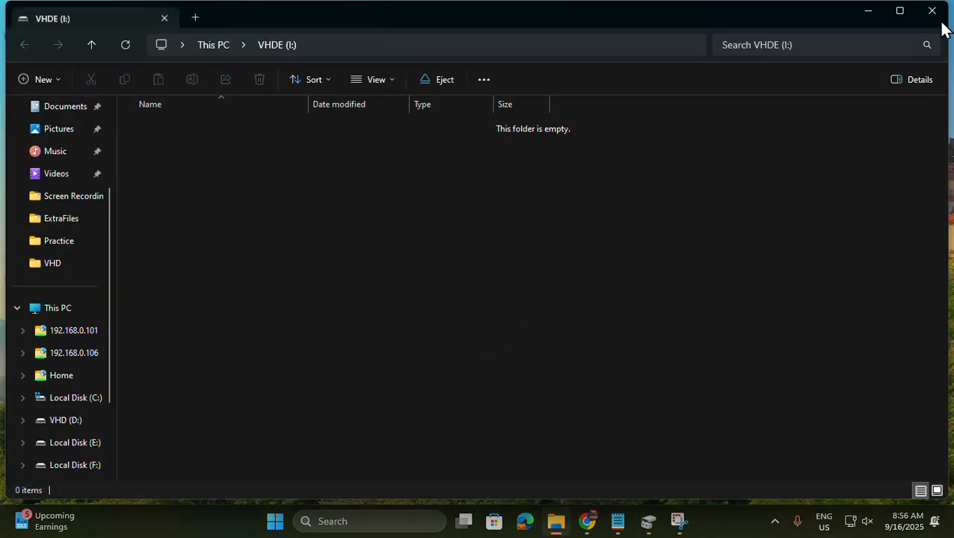
{"action": "left_click", "coordinate": [68, 314]}
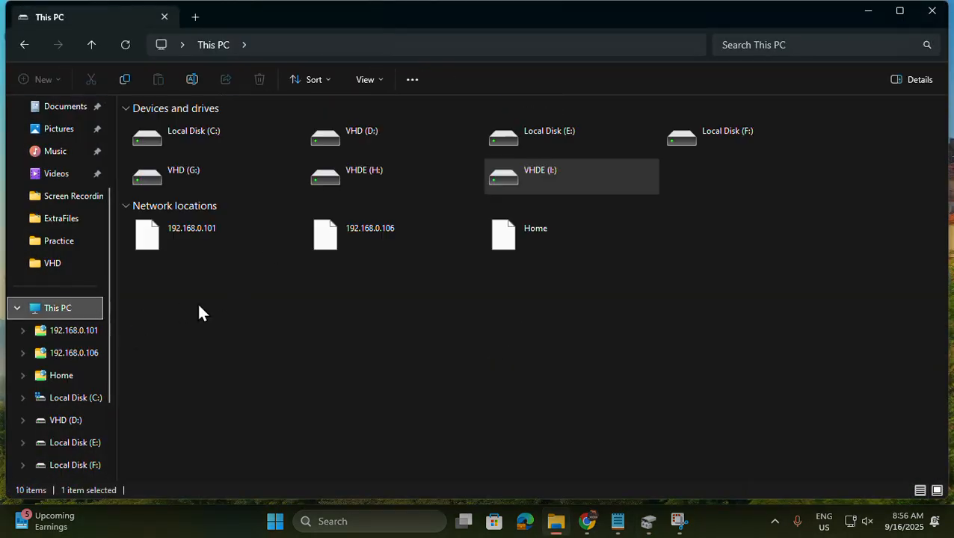
{"action": "left_click", "coordinate": [275, 402]}
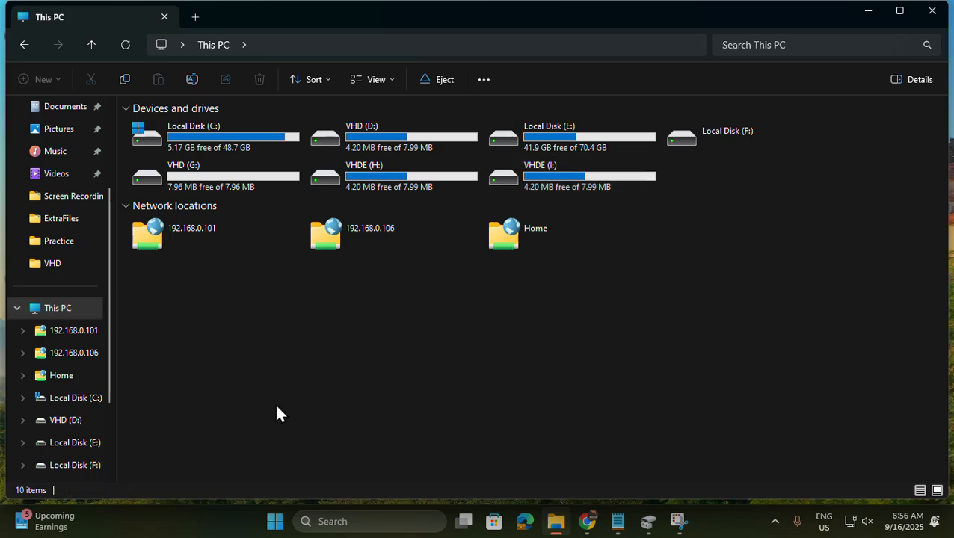
Switch to Notepad and start a new paragraph at the end of the note with "In Explorer, you can see there are more"
{"action": "left_click", "coordinate": [618, 526]}
{"action": "scroll", "coordinate": [664, 392], "scroll_direction": "down", "scroll_amount": 2}
{"action": "key", "text": "Return"}
{"action": "key", "text": "Return"}
{"action": "key", "text": "Return"}
{"action": "type", "text": "In Explo"}
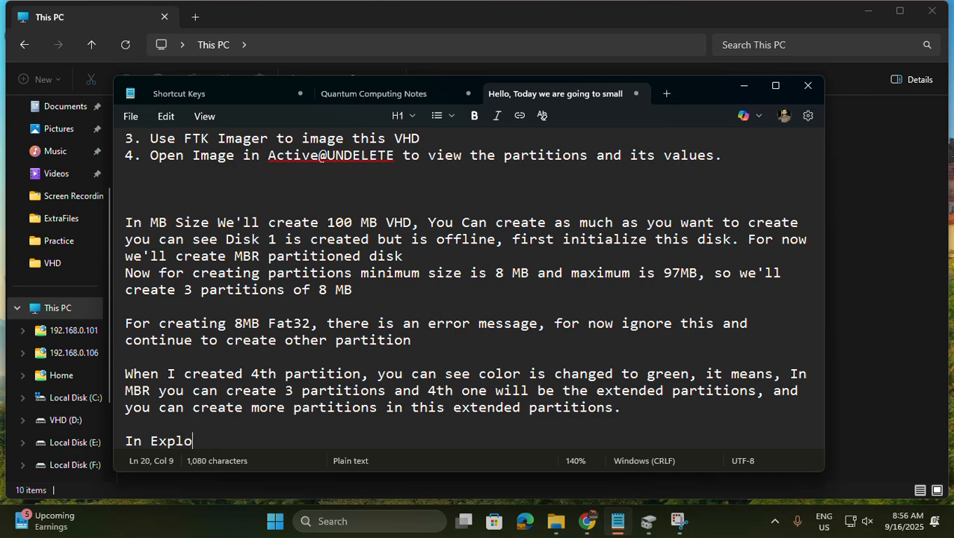
{"action": "type", "text": "rer, you can"}
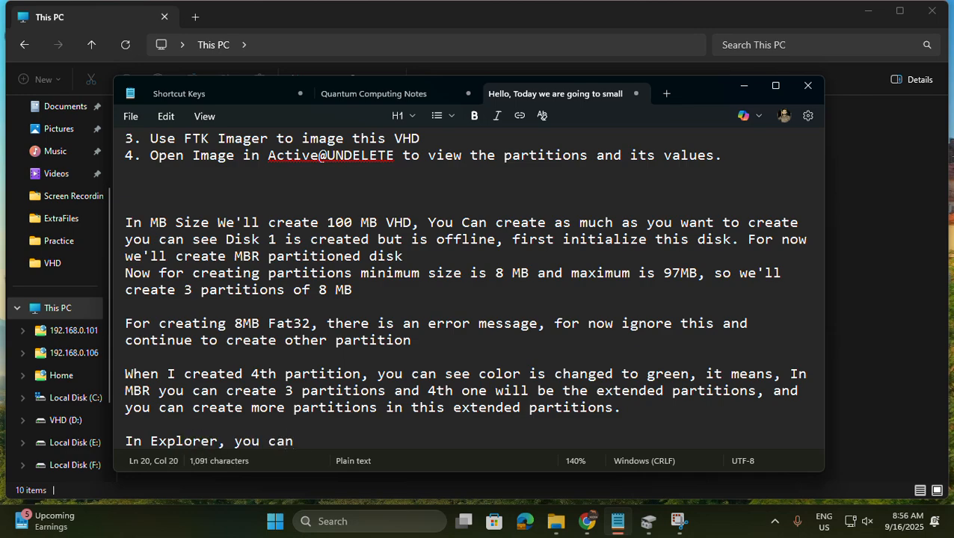
{"action": "type", "text": " see there "}
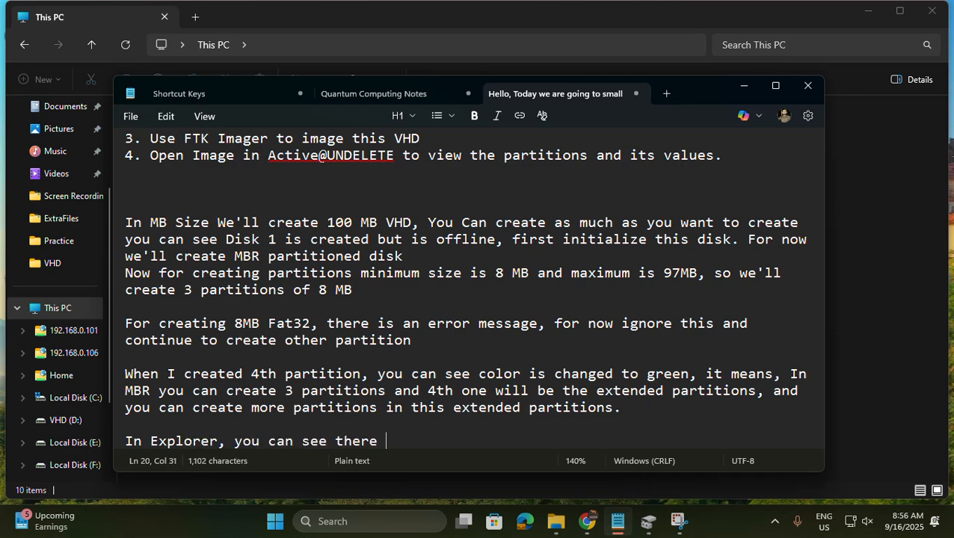
{"action": "type", "text": "are more p"}
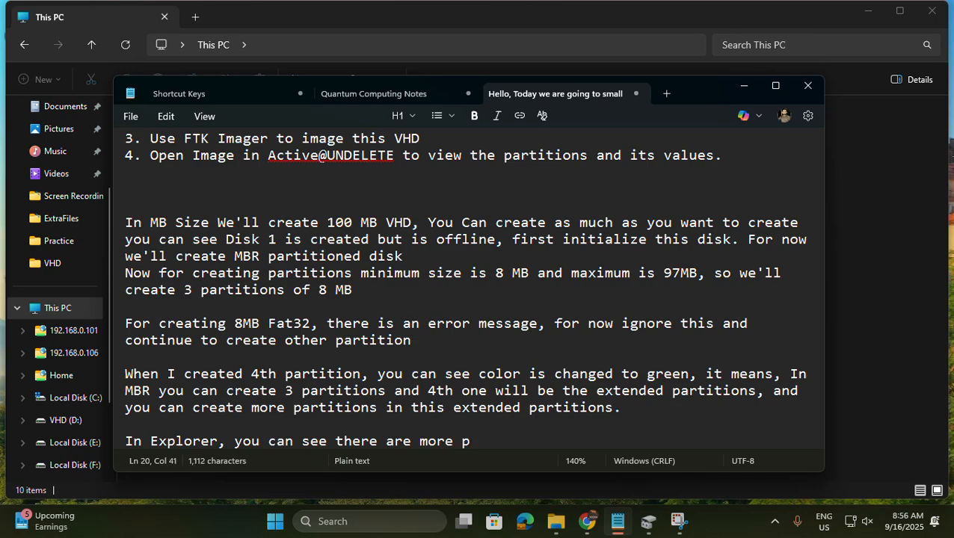
Finish the sentence in the note with "partitions which I named VHD, VHDE."
{"action": "type", "text": "artitions which i"}
{"action": "key", "text": "BackSpace"}
{"action": "key", "text": "BackSpace"}
{"action": "type", "text": "I named C"}
{"action": "key", "text": "BackSpace"}
{"action": "type", "text": "VHD, VHDE for"}
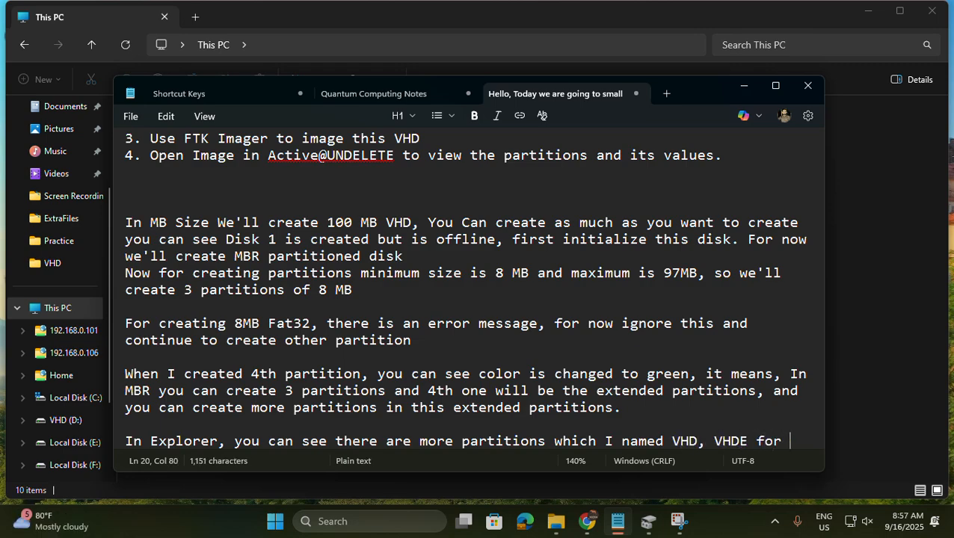
{"action": "key", "text": "BackSpace"}
{"action": "key", "text": "BackSpace"}
{"action": "key", "text": "BackSpace"}
{"action": "key", "text": "BackSpace"}
{"action": "key", "text": "BackSpace"}
{"action": "key", "text": "BackSpace"}
{"action": "type", "text": "."}
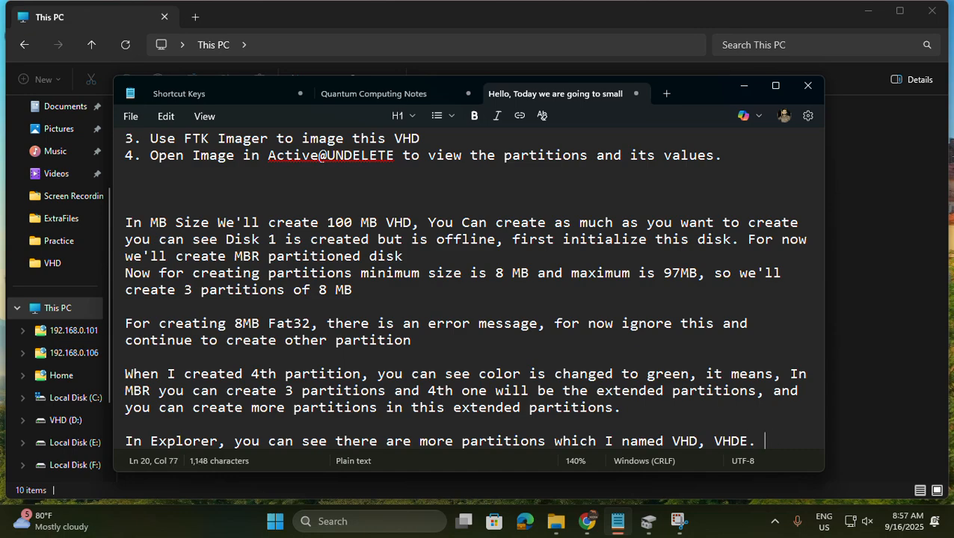
In File Explorer, create a text document named Something.txt on the VHD (G:) drive and open it
{"action": "key", "text": "alt+Tab"}
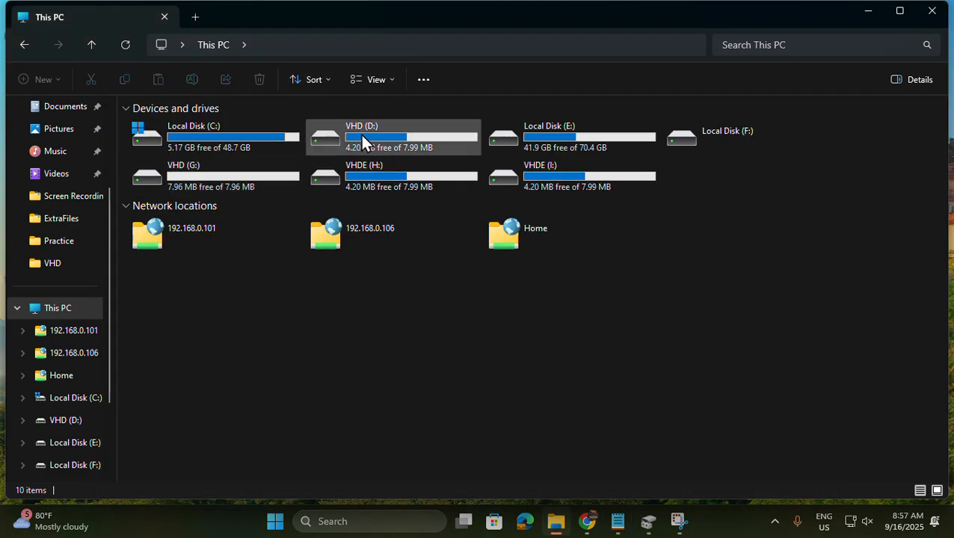
{"action": "double_click", "coordinate": [254, 187]}
{"action": "right_click", "coordinate": [293, 232]}
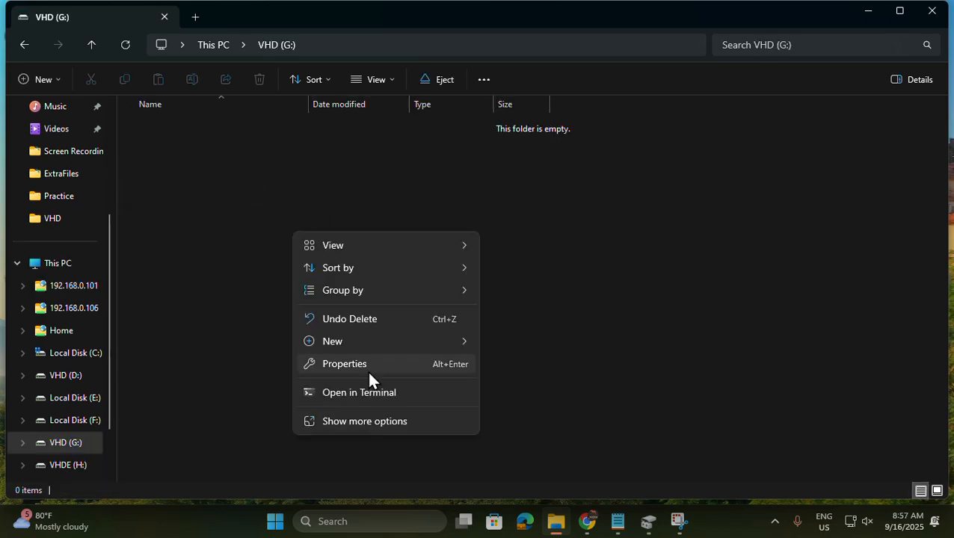
{"action": "mouse_move", "coordinate": [354, 348]}
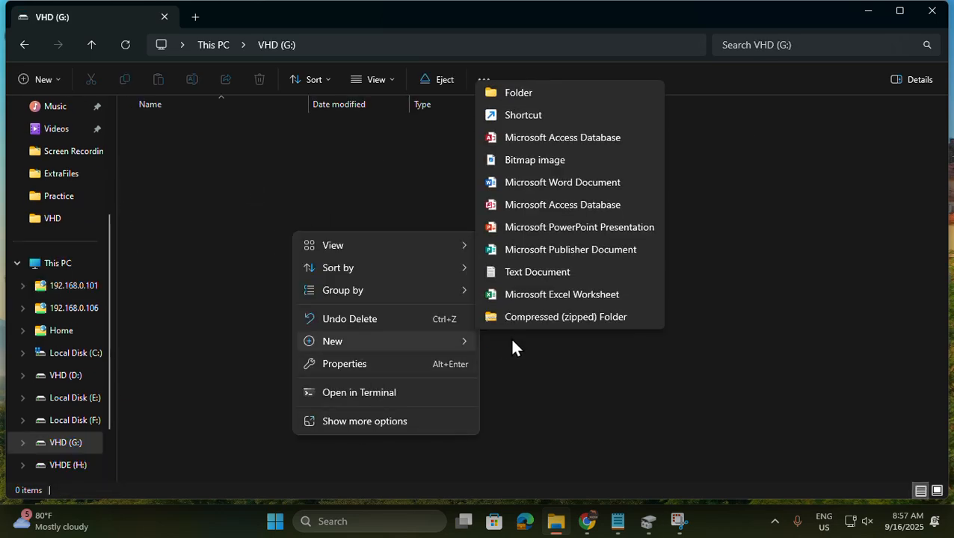
{"action": "left_click", "coordinate": [529, 273]}
{"action": "type", "text": "Something"}
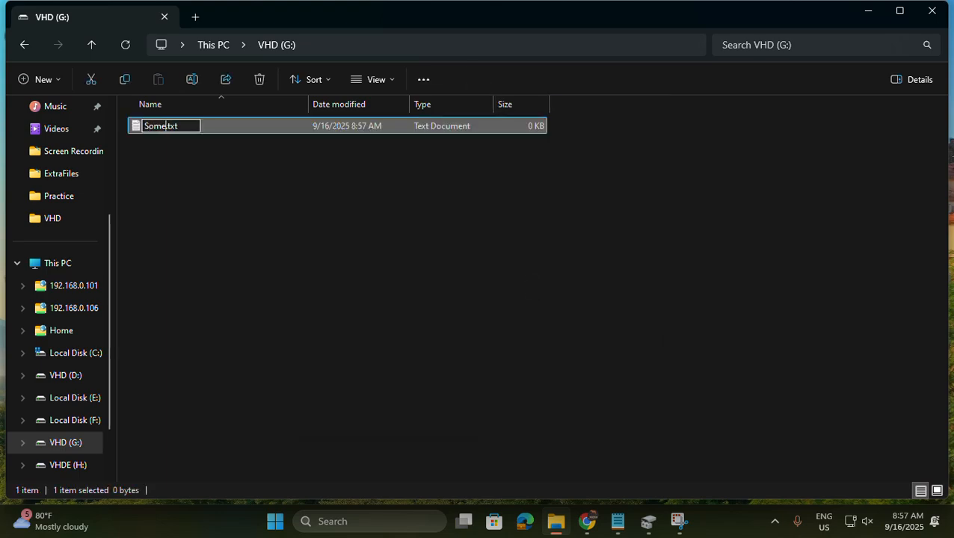
{"action": "key", "text": "Return"}
{"action": "key", "text": "Return"}
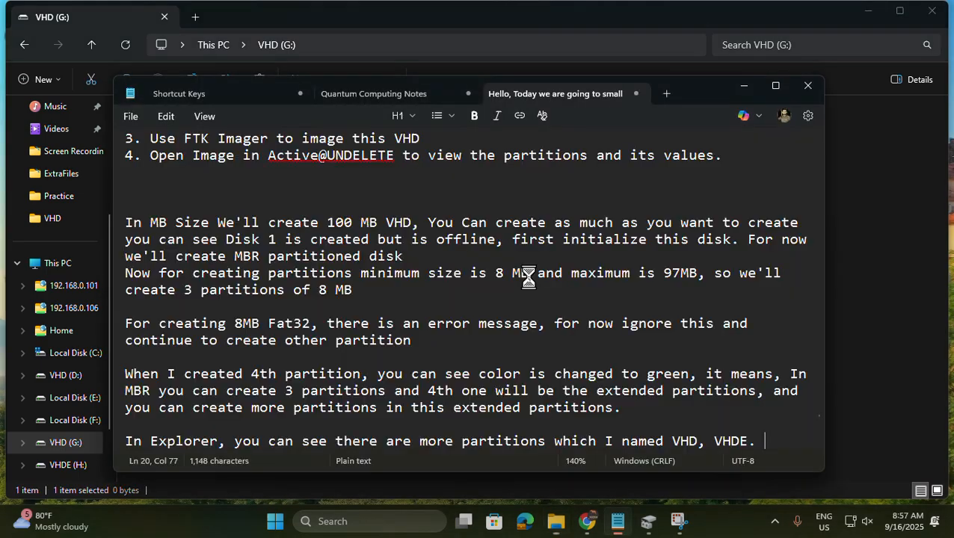
Write "This is something text written" in Something.txt, save and close the file, and minimize Notepad
{"action": "type", "text": "This is something text written"}
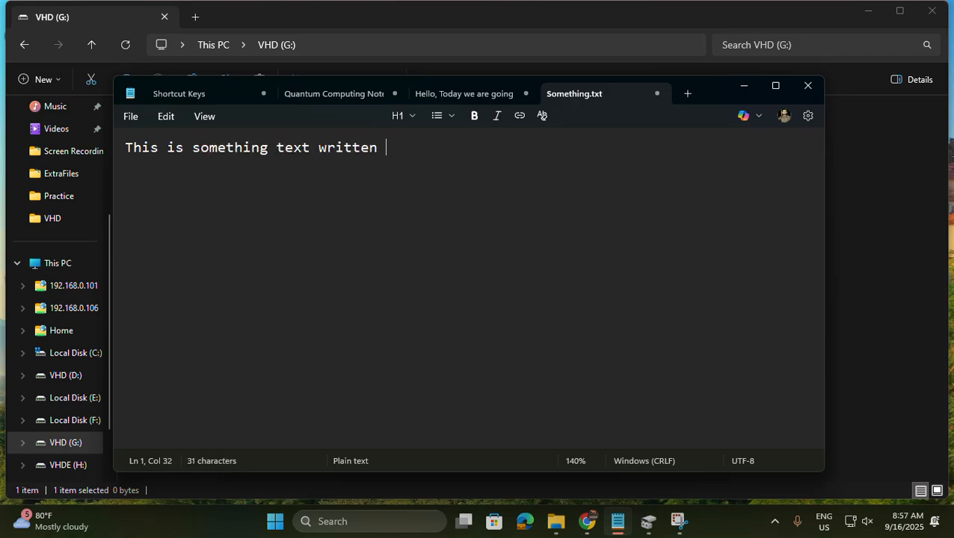
{"action": "left_click", "coordinate": [657, 94]}
{"action": "left_click", "coordinate": [745, 85]}
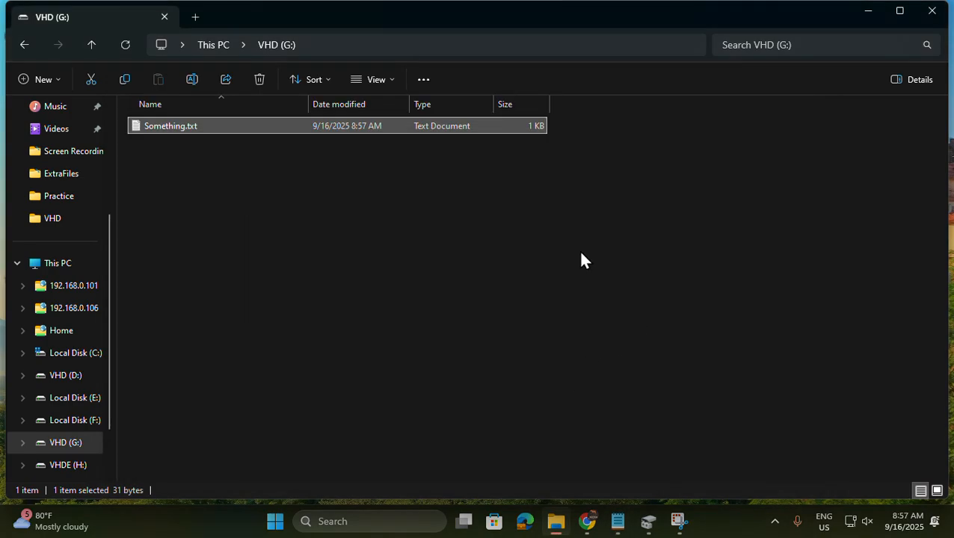
Return to the Notepad note and add the paragraph "In one of them i created a sample file"
{"action": "key", "text": "super+Tab"}
{"action": "key", "text": "super+Tab"}
{"action": "key", "text": "alt+Tab"}
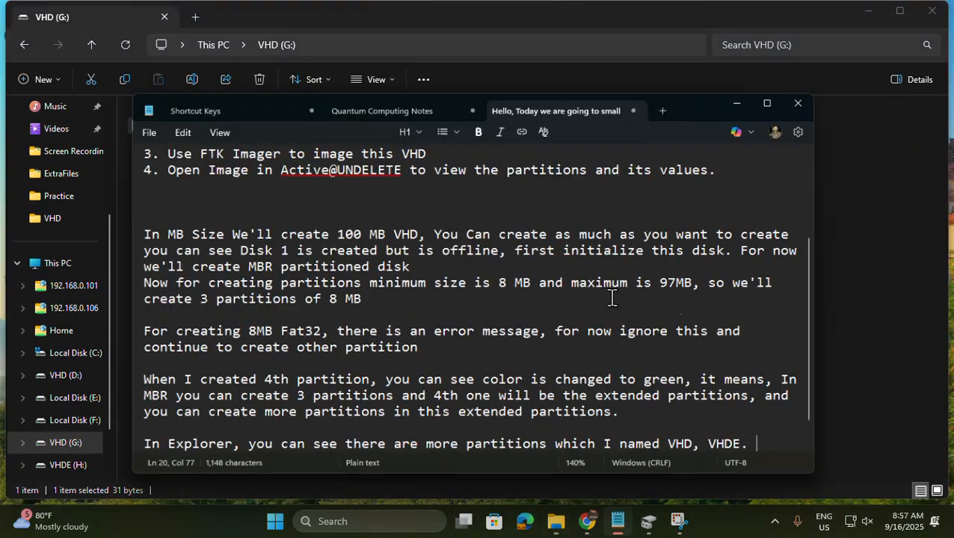
{"action": "scroll", "coordinate": [643, 381], "scroll_direction": "down", "scroll_amount": 1}
{"action": "key", "text": "Return"}
{"action": "key", "text": "Return"}
{"action": "key", "text": "Return"}
{"action": "type", "text": "In on e of htem"}
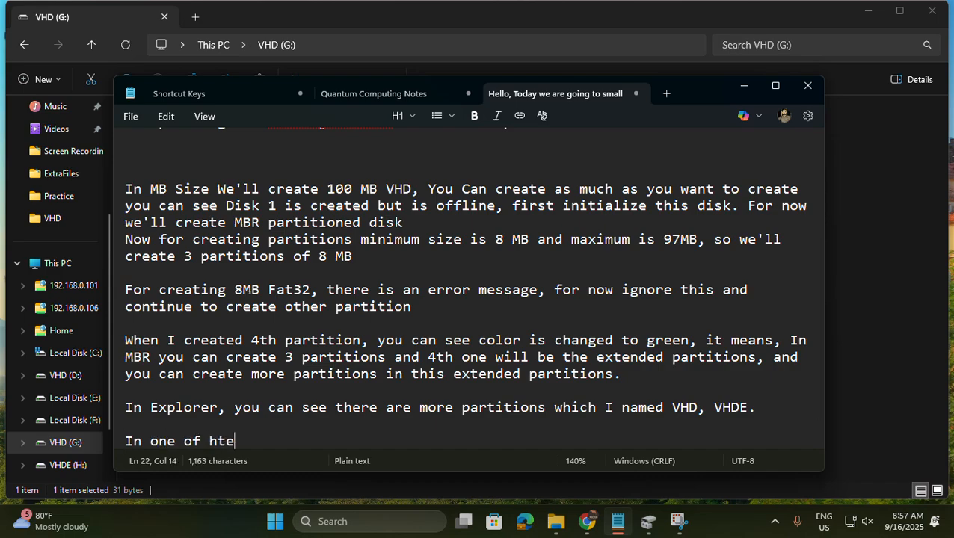
{"action": "key", "text": "BackSpace"}
{"action": "key", "text": "BackSpace"}
{"action": "key", "text": "BackSpace"}
{"action": "key", "text": "BackSpace"}
{"action": "type", "text": "them i created a "}
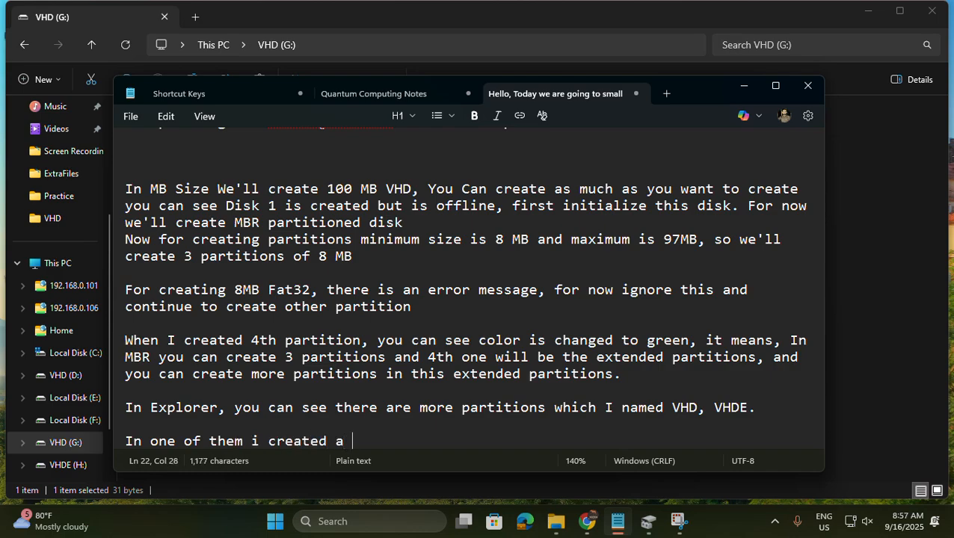
{"action": "type", "text": "sample"}
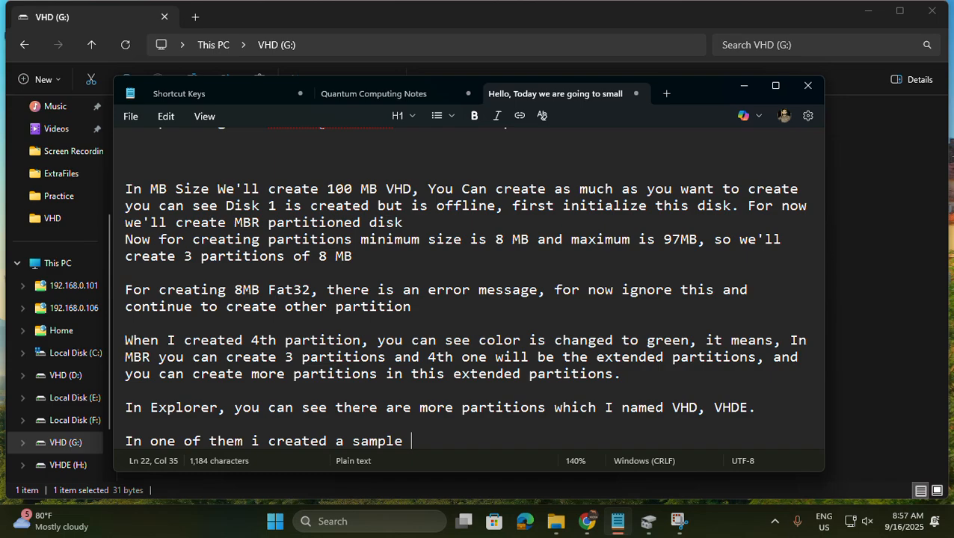
{"action": "type", "text": "file"}
Minimize the Notepad, File Explorer and Disk Management windows and launch Exterro FTK Imager from the desktop as administrator
{"action": "left_click", "coordinate": [743, 86]}
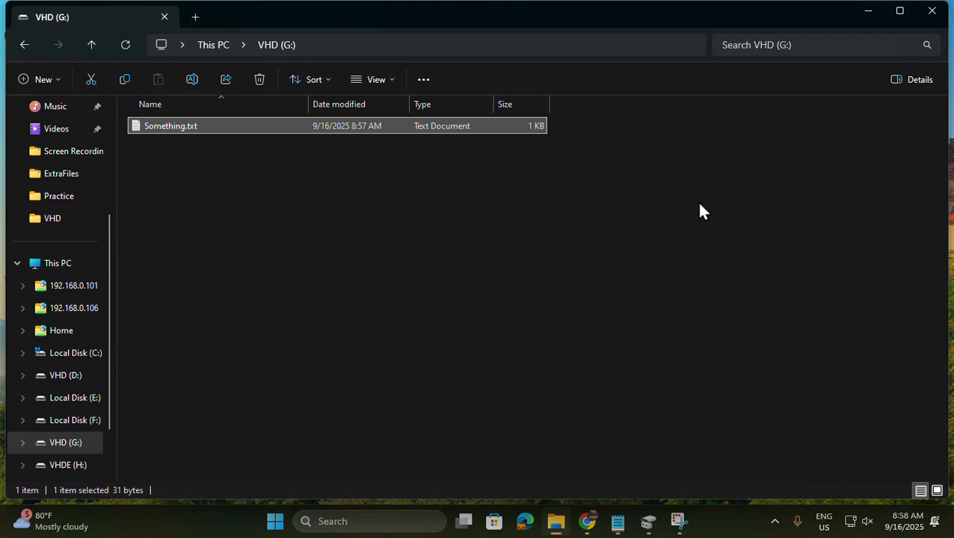
{"action": "left_click", "coordinate": [866, 13]}
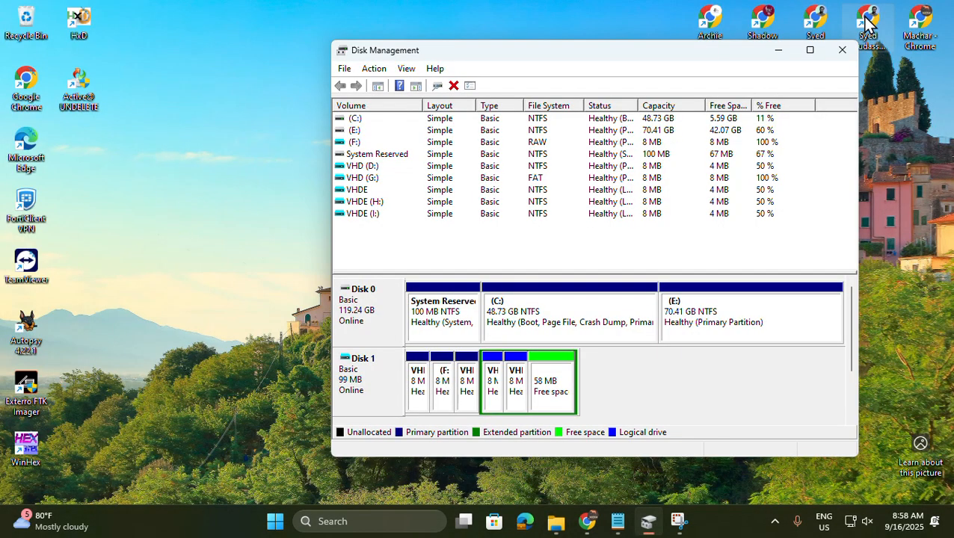
{"action": "left_click", "coordinate": [777, 51]}
{"action": "right_click", "coordinate": [461, 247]}
{"action": "left_click", "coordinate": [462, 245]}
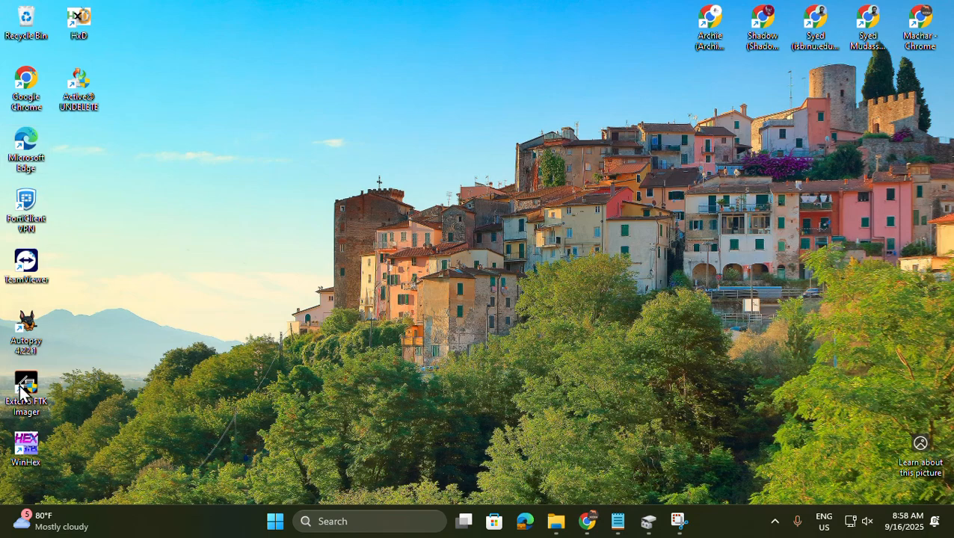
{"action": "right_click", "coordinate": [29, 408]}
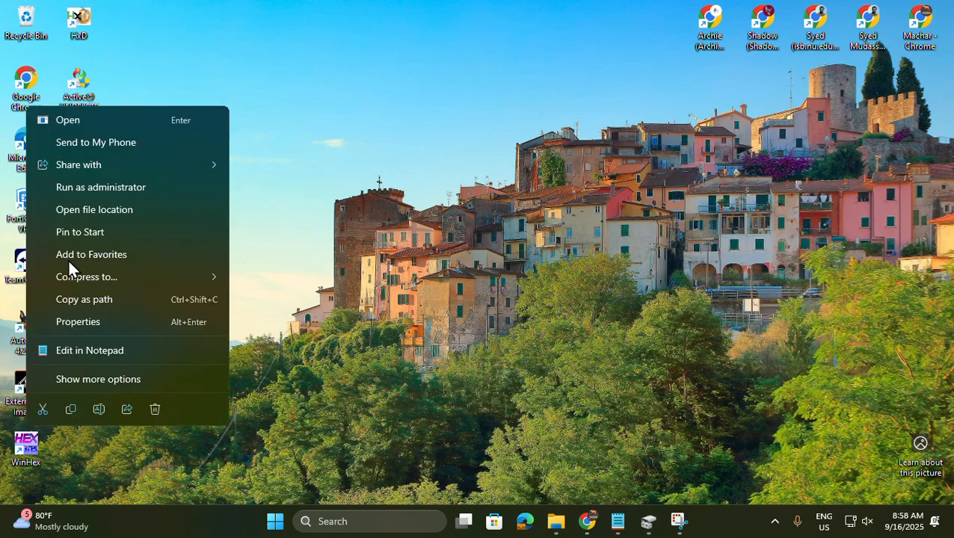
{"action": "left_click", "coordinate": [76, 190]}
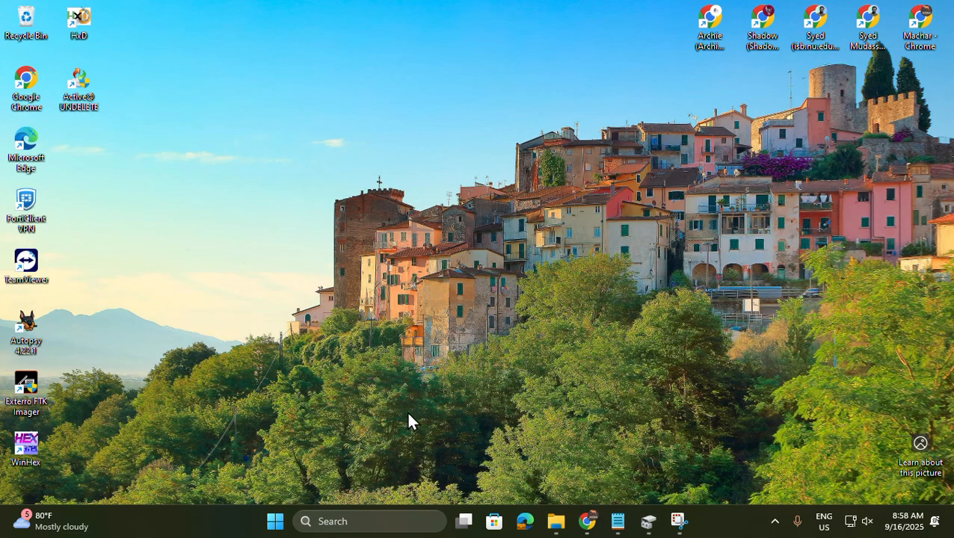
Switch to the Notepad note and start a new paragraph with "Now Start FTK Imager as Administrator, ( In case you dont"
{"action": "left_click", "coordinate": [618, 522]}
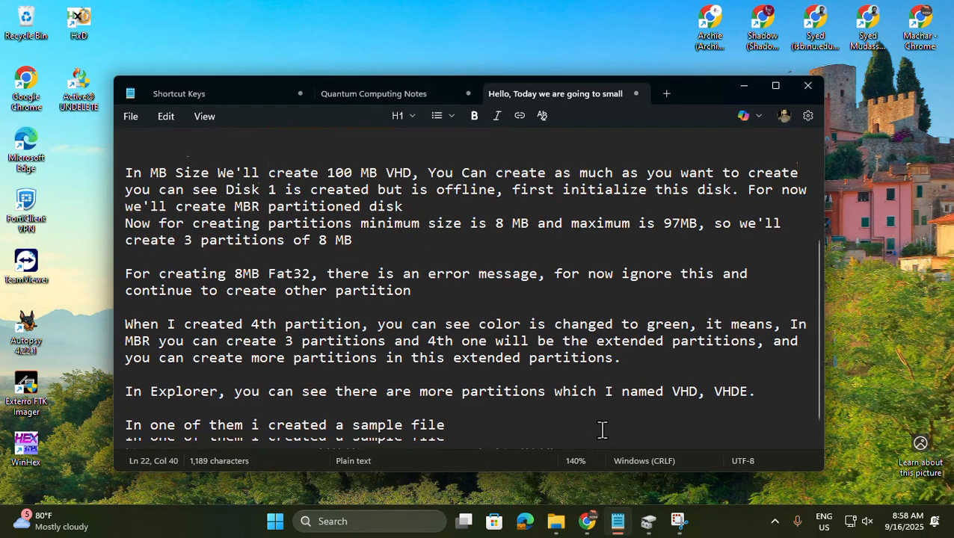
{"action": "key", "text": "Return"}
{"action": "key", "text": "Return"}
{"action": "key", "text": "Return"}
{"action": "type", "text": "Now Start FTK Image"}
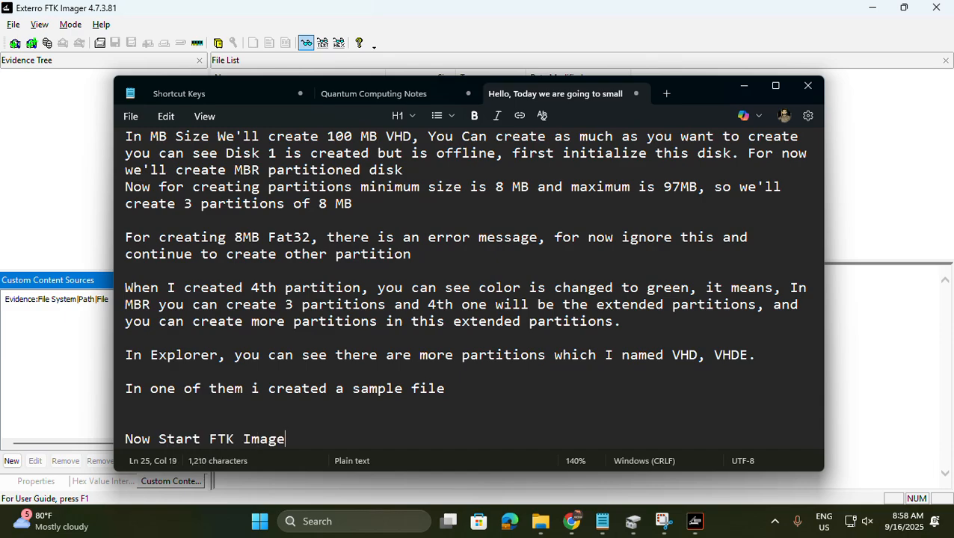
{"action": "type", "text": "r,"}
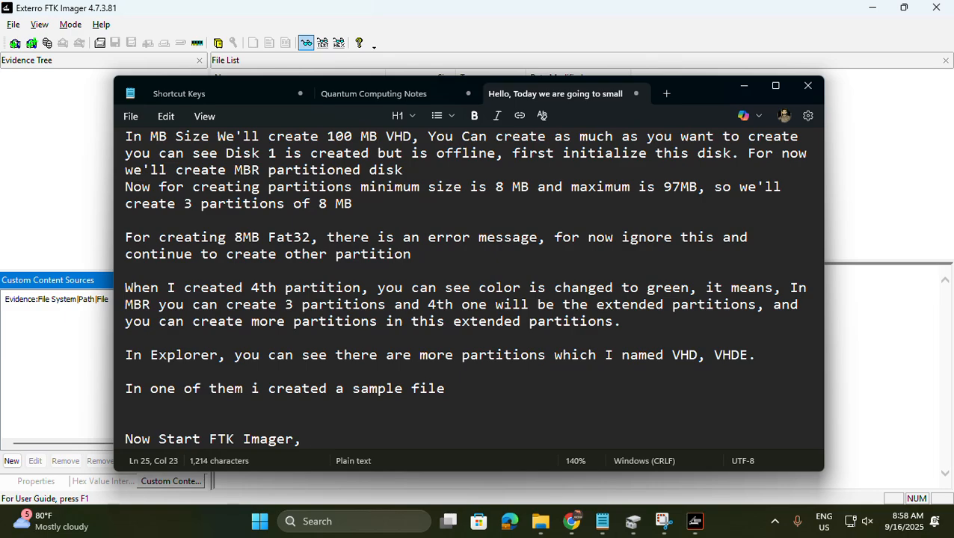
{"action": "key", "text": "BackSpace"}
{"action": "key", "text": "BackSpace"}
{"action": "type", "text": "as Administ"}
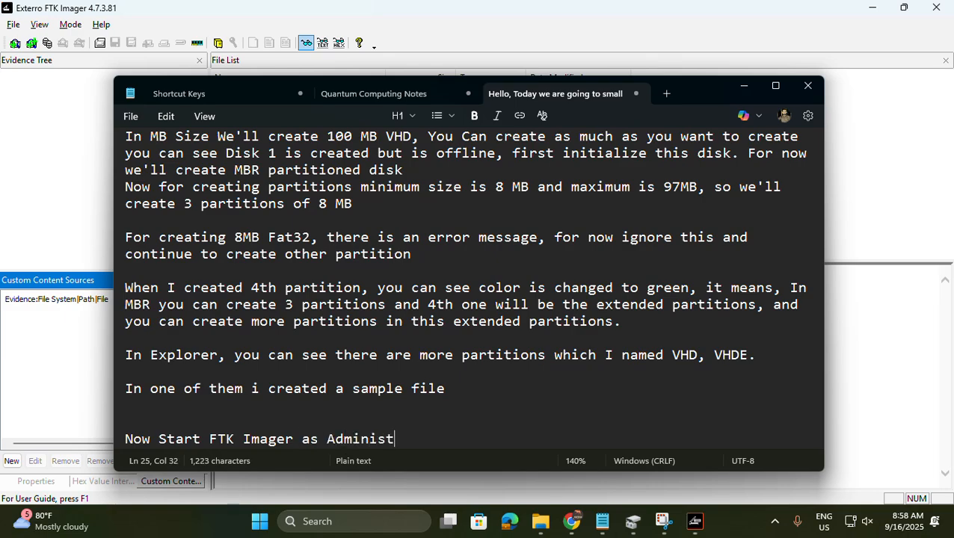
{"action": "type", "text": "rator, ( In case you dont"}
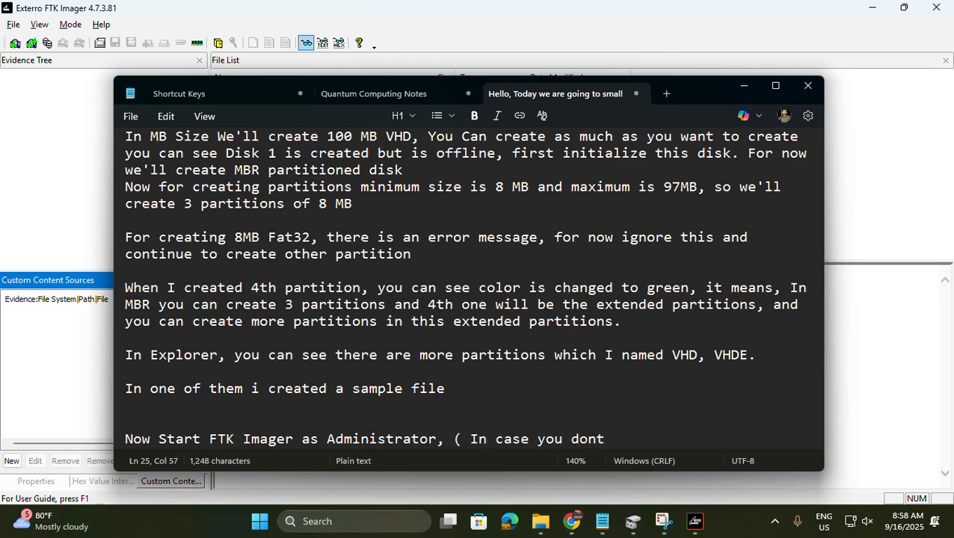
Correct "dont" to "don't" and finish the note's last sentence with "know how to download watch my previous video)"
{"action": "key", "text": "BackSpace"}
{"action": "key", "text": "BackSpace"}
{"action": "type", "text": "'t n"}
{"action": "key", "text": "BackSpace"}
{"action": "type", "text": "know how to "}
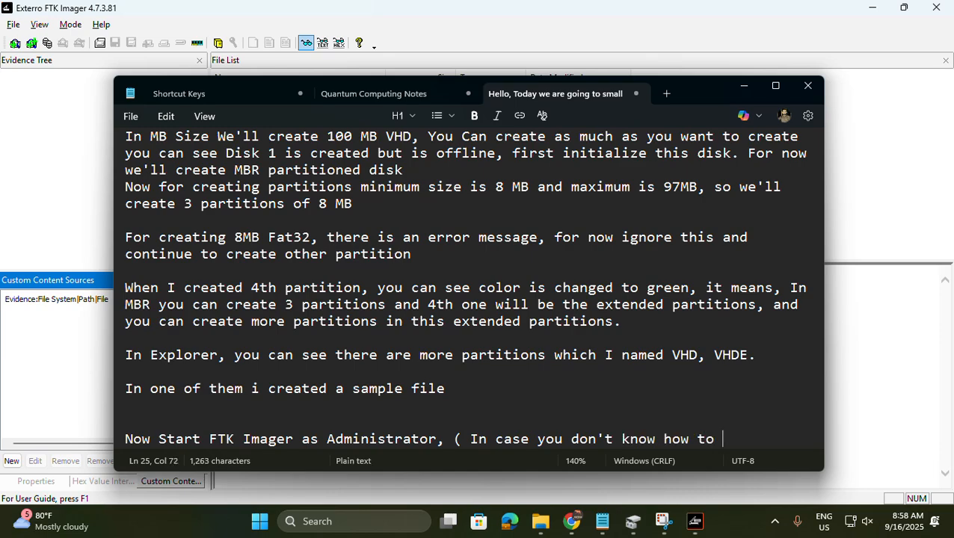
{"action": "type", "text": "download"}
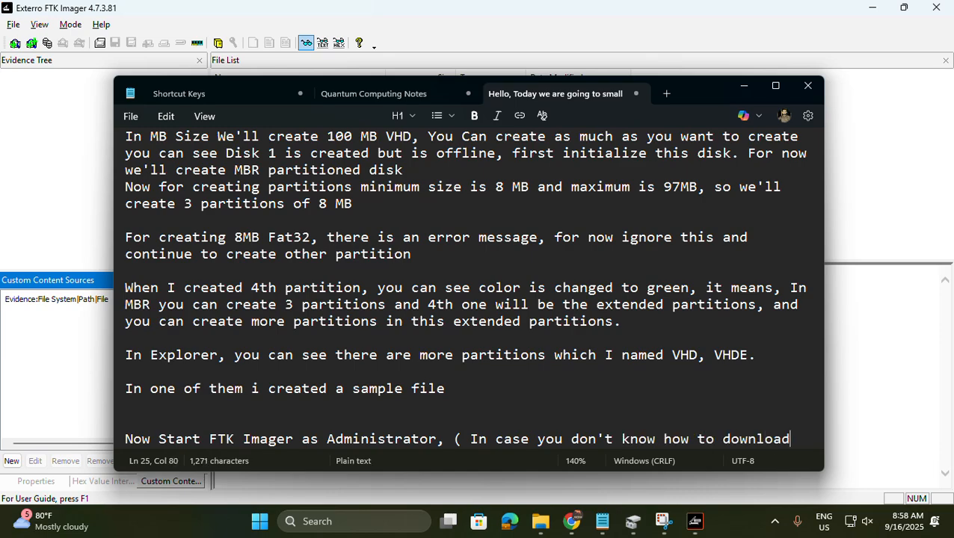
{"action": "type", "text": " se"}
{"action": "key", "text": "BackSpace"}
{"action": "key", "text": "BackSpace"}
{"action": "type", "text": "watch my "}
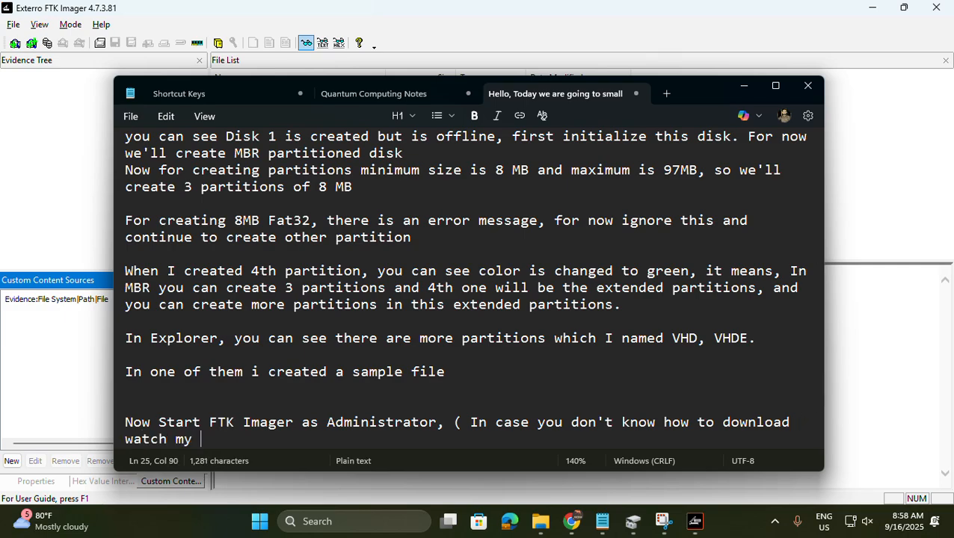
{"action": "type", "text": "previous vide"}
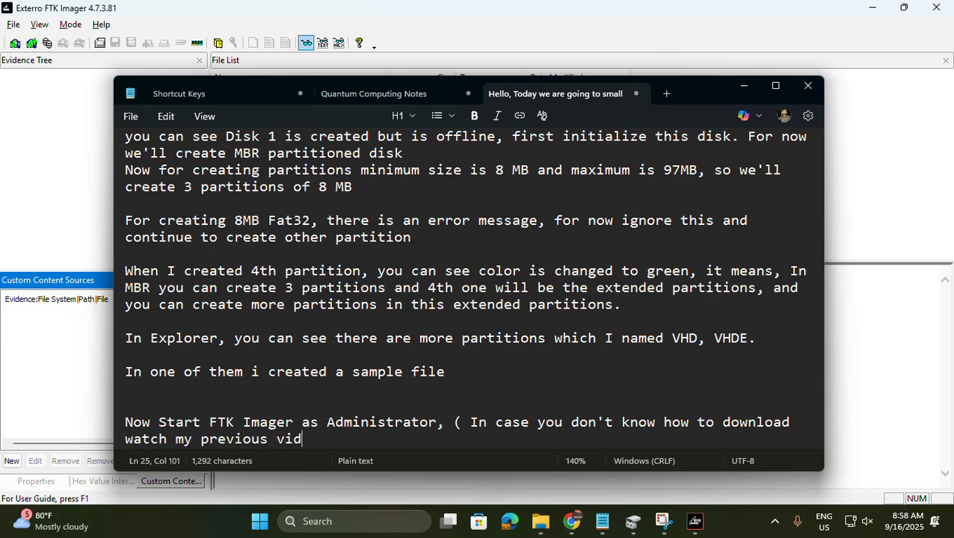
{"action": "type", "text": "o"}
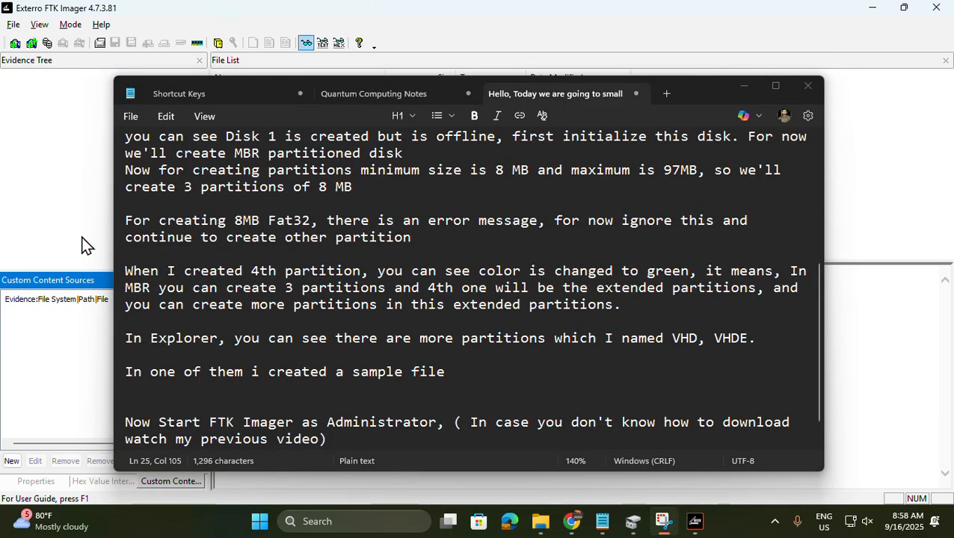
Switch to FTK Imager and start adding an evidence item
{"action": "left_click", "coordinate": [83, 260]}
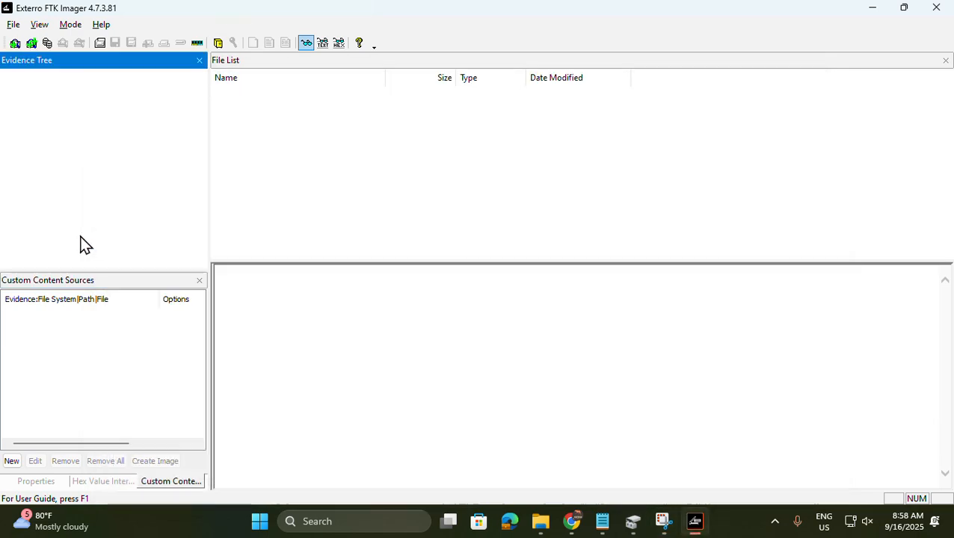
{"action": "left_click", "coordinate": [13, 25]}
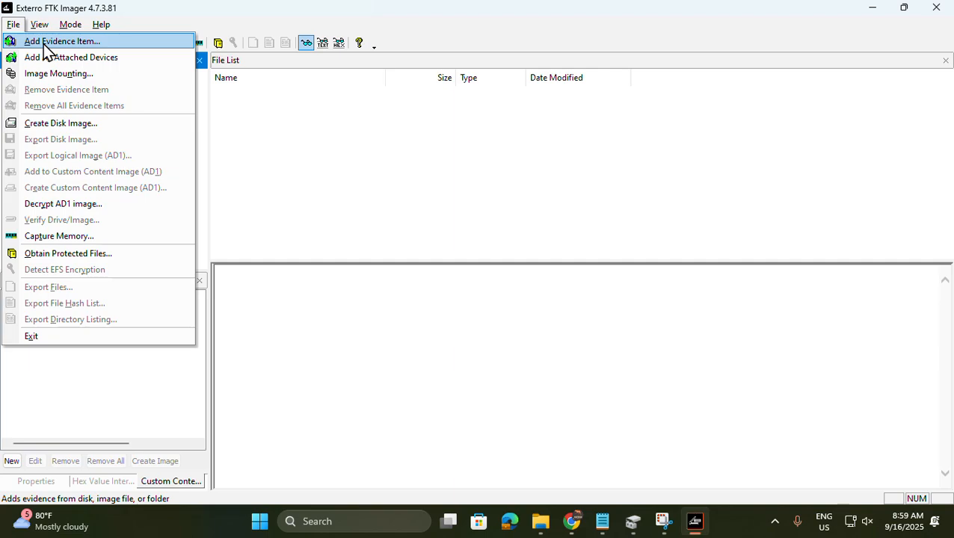
{"action": "left_click", "coordinate": [44, 44]}
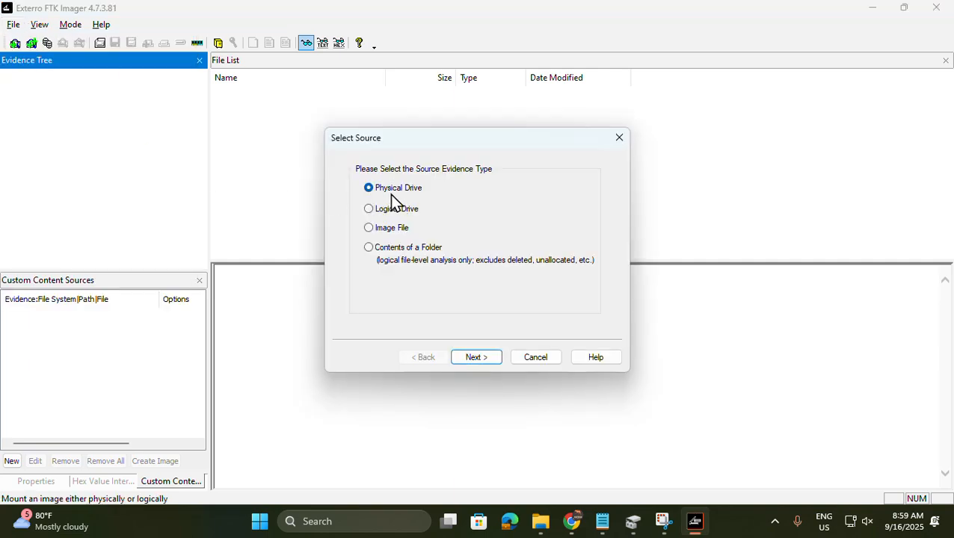
Switch to the Notepad note and start a new line with "For now i am adding evidence as"
{"action": "left_click", "coordinate": [604, 522]}
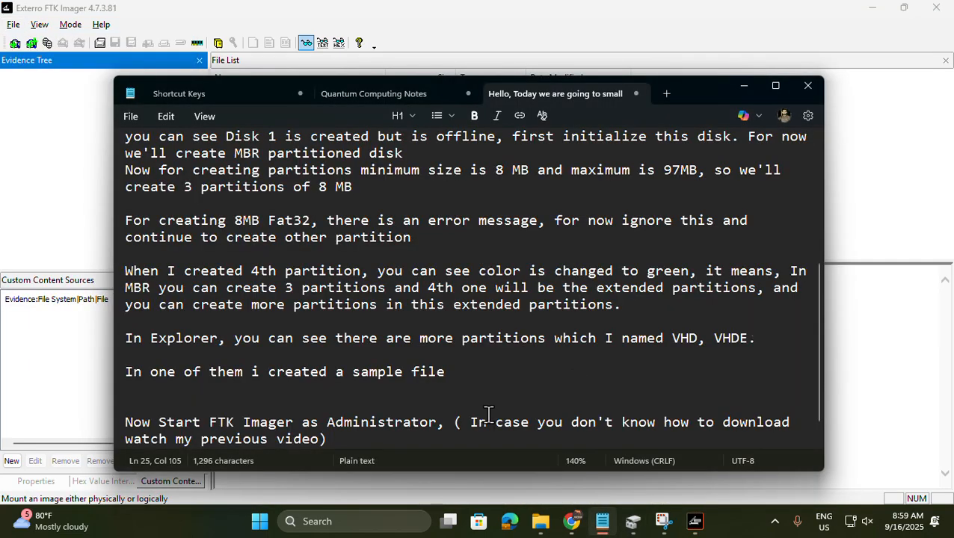
{"action": "scroll", "coordinate": [490, 415], "scroll_direction": "down", "scroll_amount": 1}
{"action": "key", "text": "Return"}
{"action": "type", "text": "For  now i am adding evidence in"}
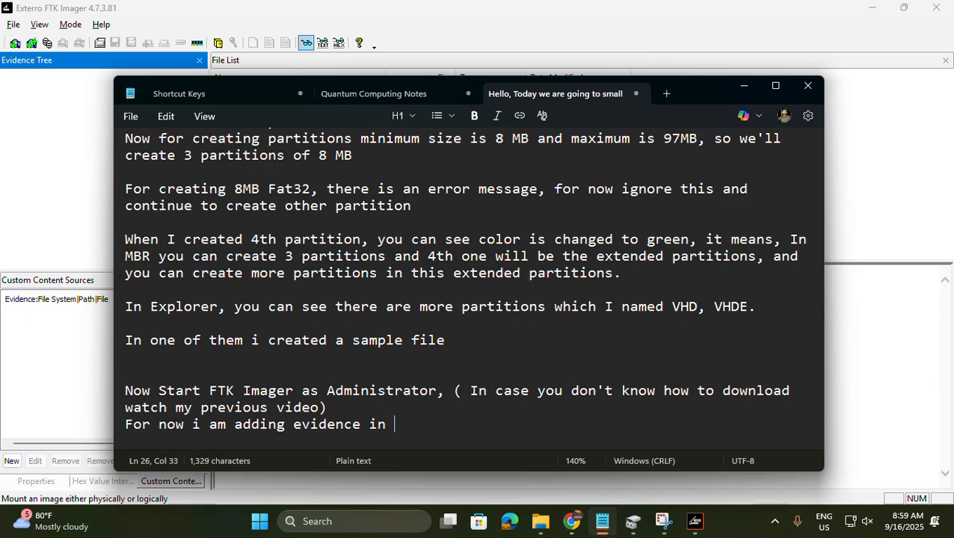
{"action": "key", "text": "BackSpace"}
{"action": "key", "text": "BackSpace"}
{"action": "key", "text": "BackSpace"}
{"action": "type", "text": "as"}
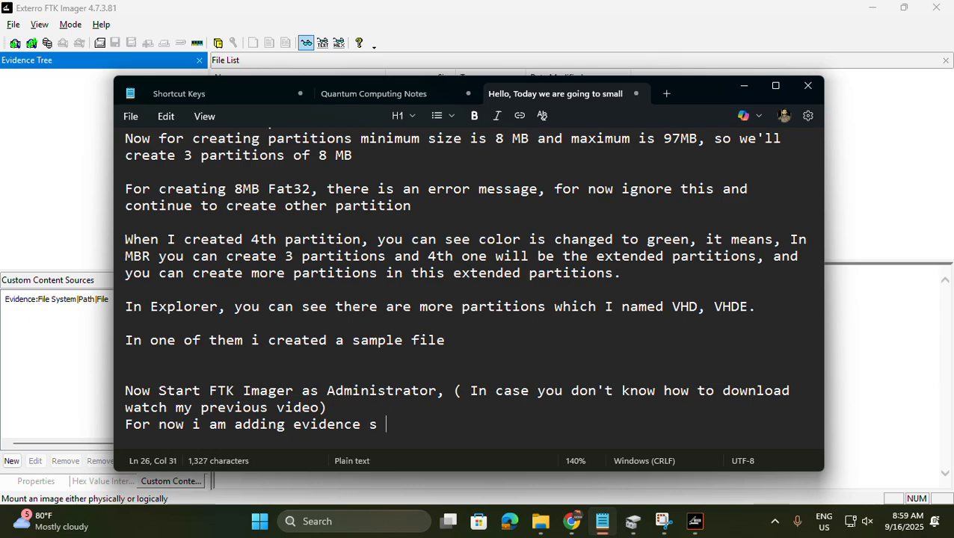
Complete the note's sentence with "a physical drive because we donot have any image available"
{"action": "type", "text": " a pyh"}
{"action": "key", "text": "BackSpace"}
{"action": "key", "text": "BackSpace"}
{"action": "type", "text": "hysical d"}
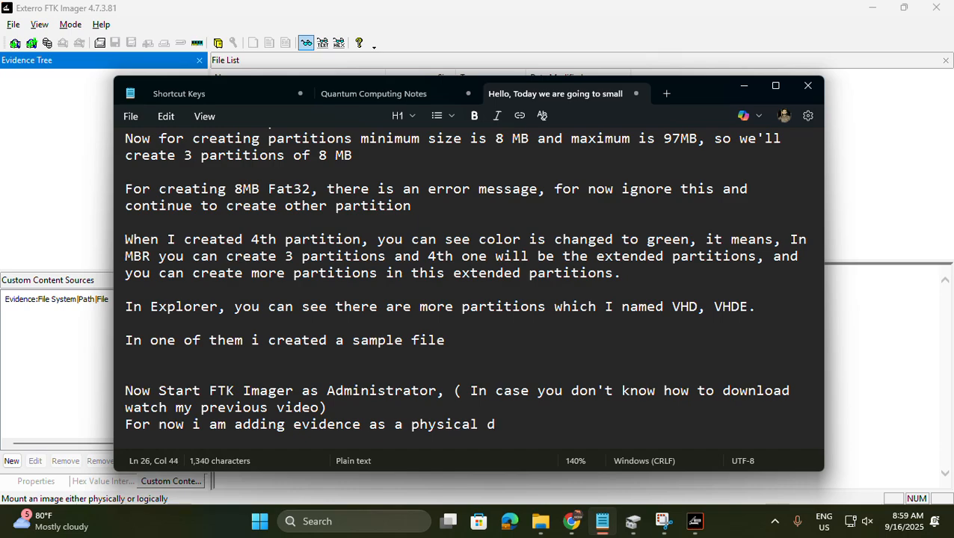
{"action": "type", "text": "rive because we dono"}
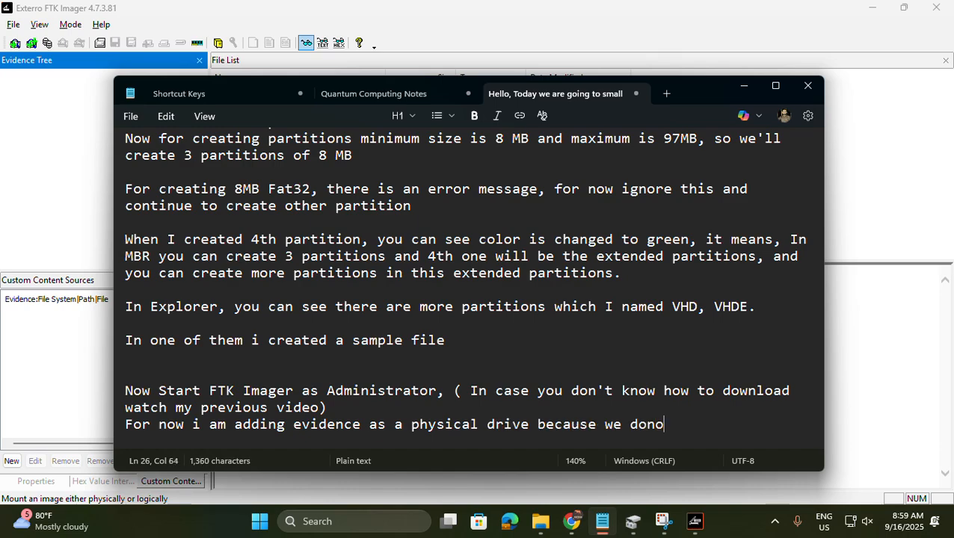
{"action": "type", "text": "t have any "}
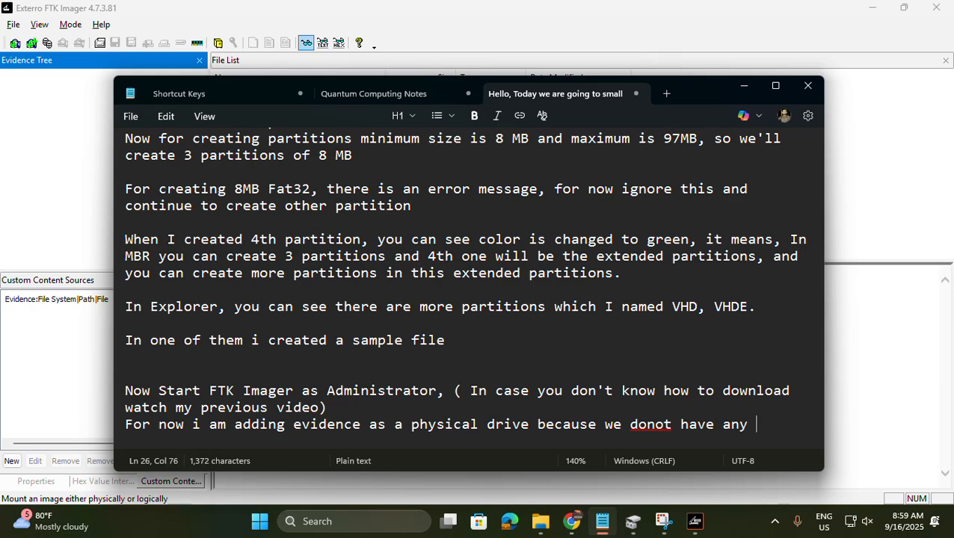
{"action": "type", "text": "di"}
{"action": "key", "text": "BackSpace"}
{"action": "key", "text": "BackSpace"}
{"action": "type", "text": "image "}
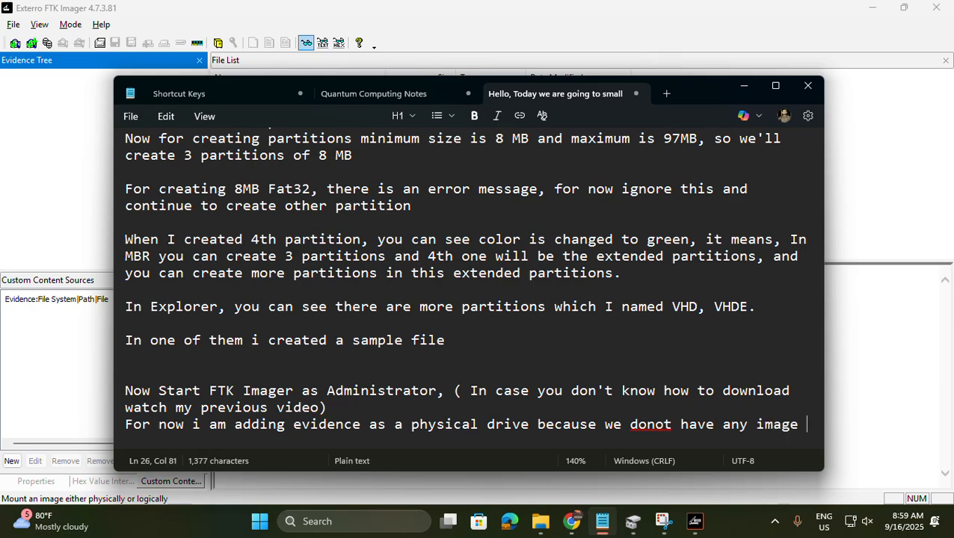
{"action": "type", "text": "available"}
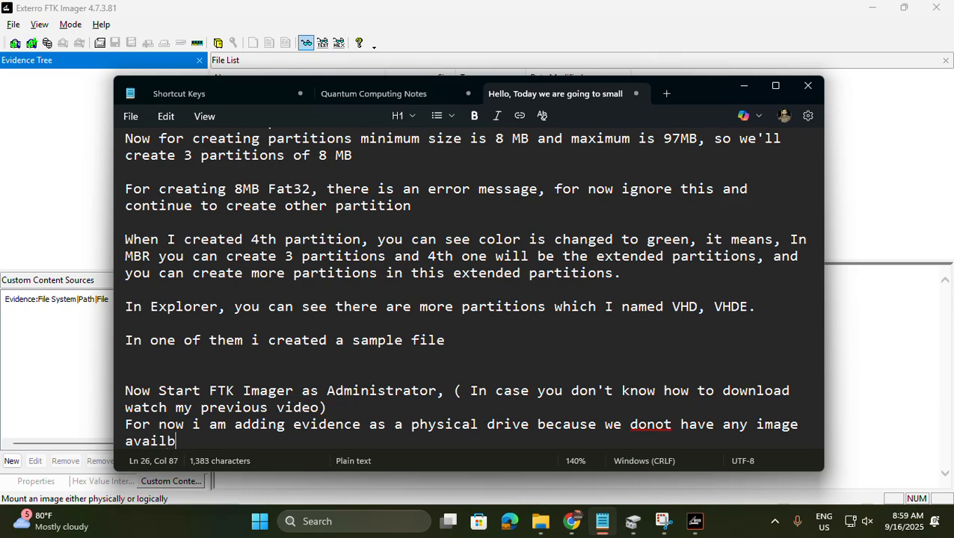
Return to FTK Imager, add the Microsoft Virtual Disk \\.\PHYSICALDRIVE1 as physical drive evidence, and select it in the evidence tree
{"action": "key", "text": "alt+Tab"}
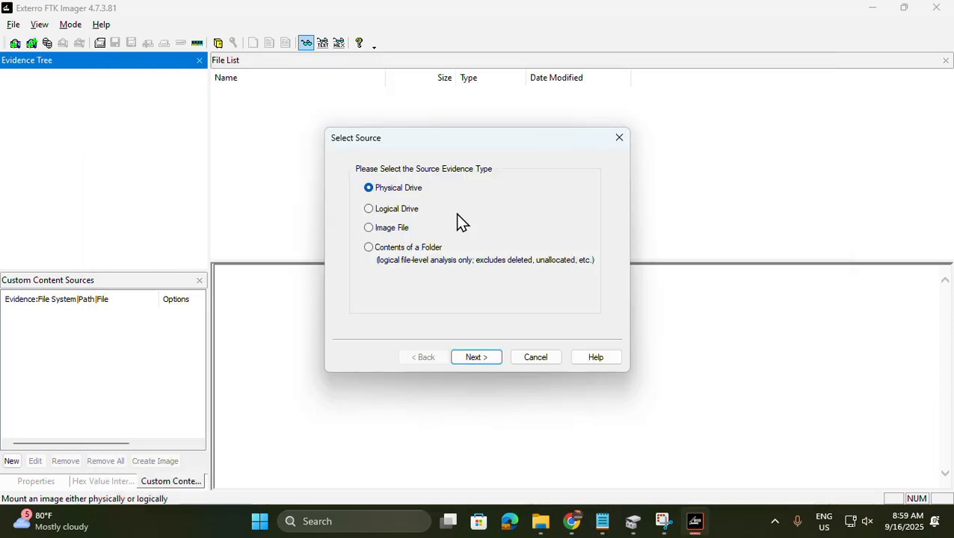
{"action": "left_click", "coordinate": [476, 358]}
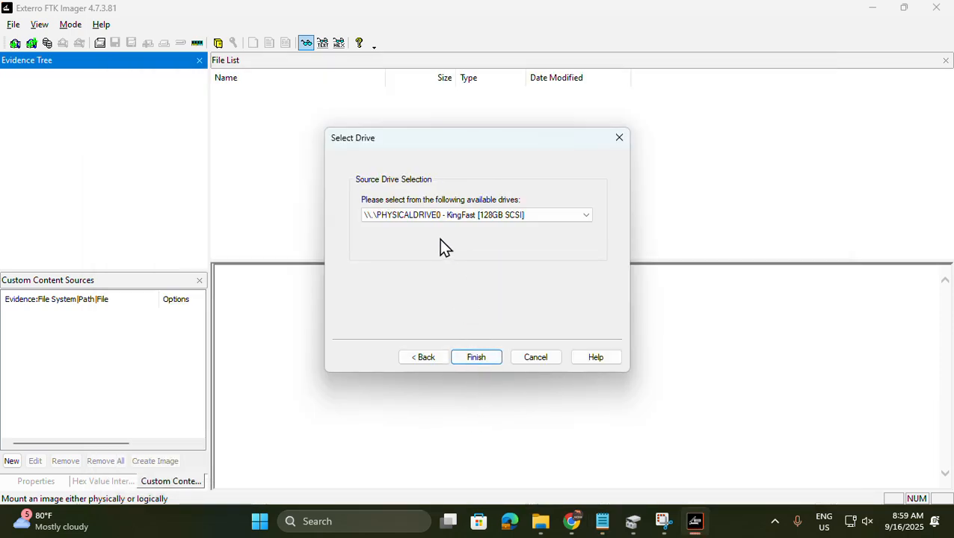
{"action": "left_click", "coordinate": [563, 215]}
{"action": "left_click", "coordinate": [508, 235]}
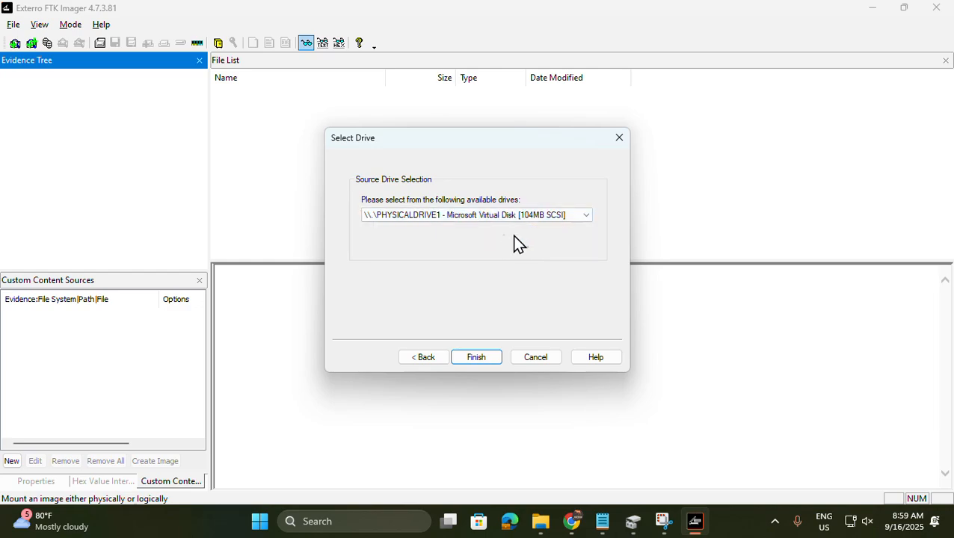
{"action": "left_click", "coordinate": [486, 358]}
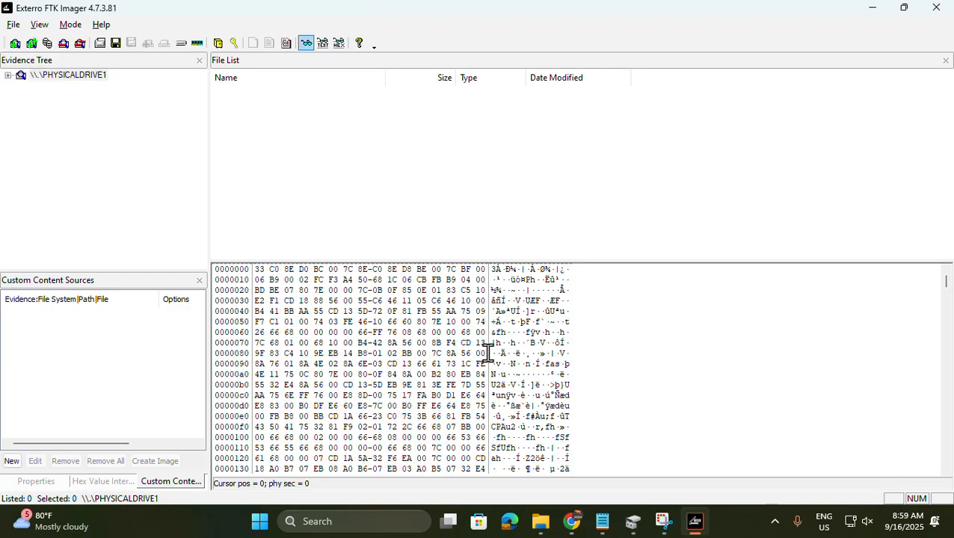
{"action": "scroll", "coordinate": [319, 394], "scroll_direction": "down", "scroll_amount": 7}
{"action": "scroll", "coordinate": [319, 394], "scroll_direction": "up", "scroll_amount": 7}
{"action": "left_click", "coordinate": [52, 80]}
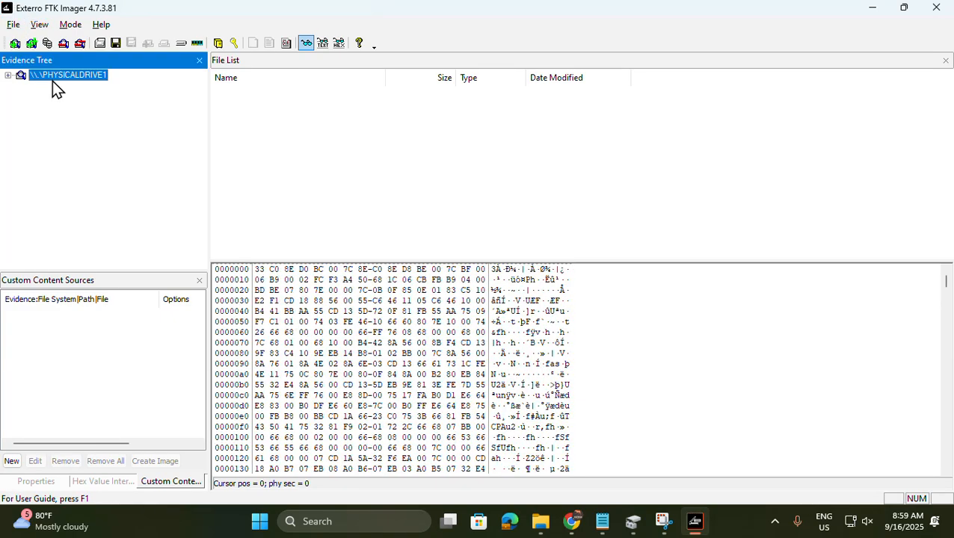
Switch to the Notepad note and add a new line reading "My Virtual drive has been added to the evidence,"
{"action": "left_click", "coordinate": [602, 521]}
{"action": "scroll", "coordinate": [589, 391], "scroll_direction": "down", "scroll_amount": 1}
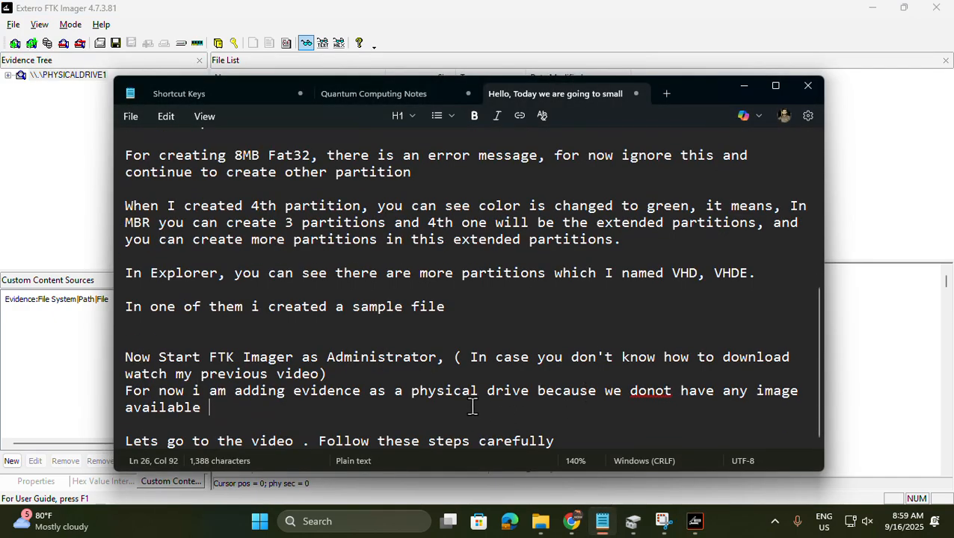
{"action": "key", "text": "Return"}
{"action": "key", "text": "Return"}
{"action": "key", "text": "Return"}
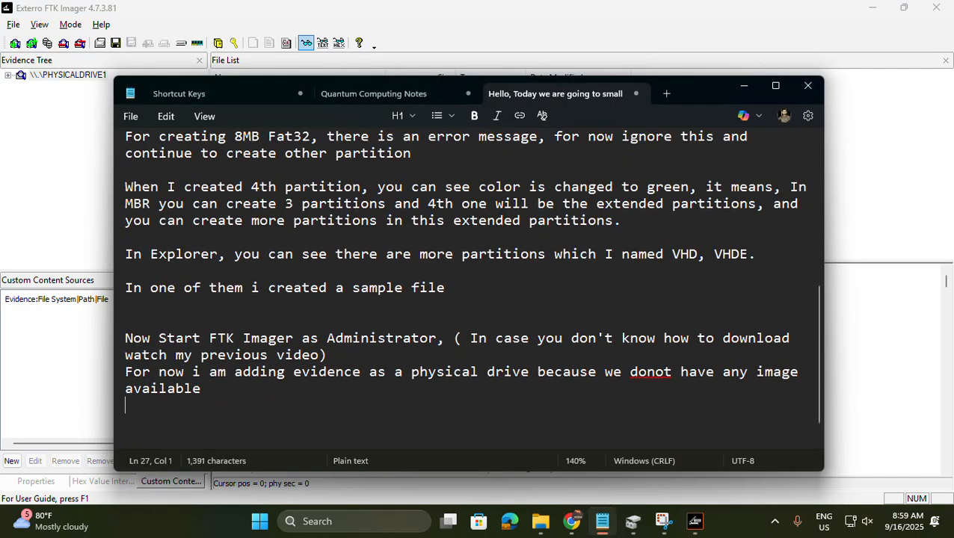
{"action": "type", "text": "My Virtual drive has  been added to the evidence,"}
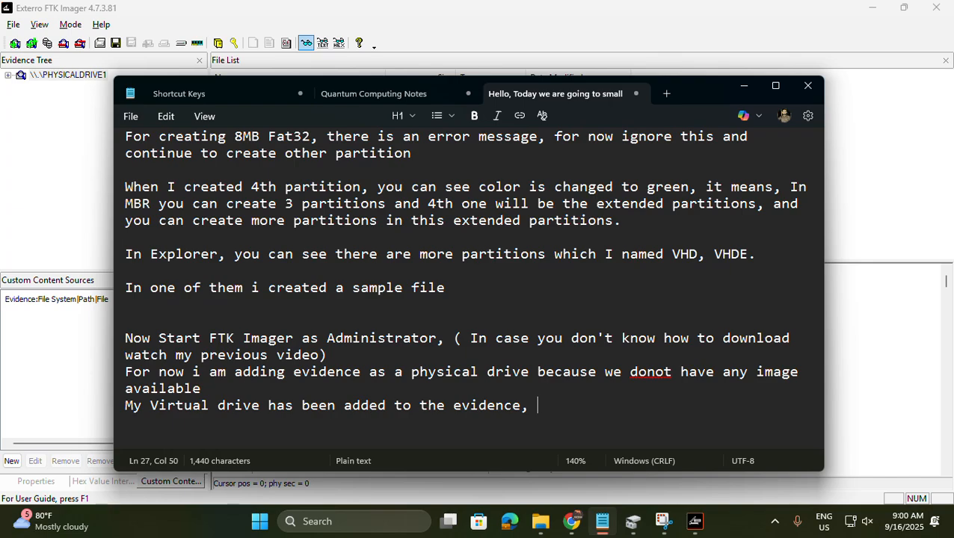
Continue the note's last line with "if you want to delete this evidene follow these steps"
{"action": "type", "text": " if you want to "}
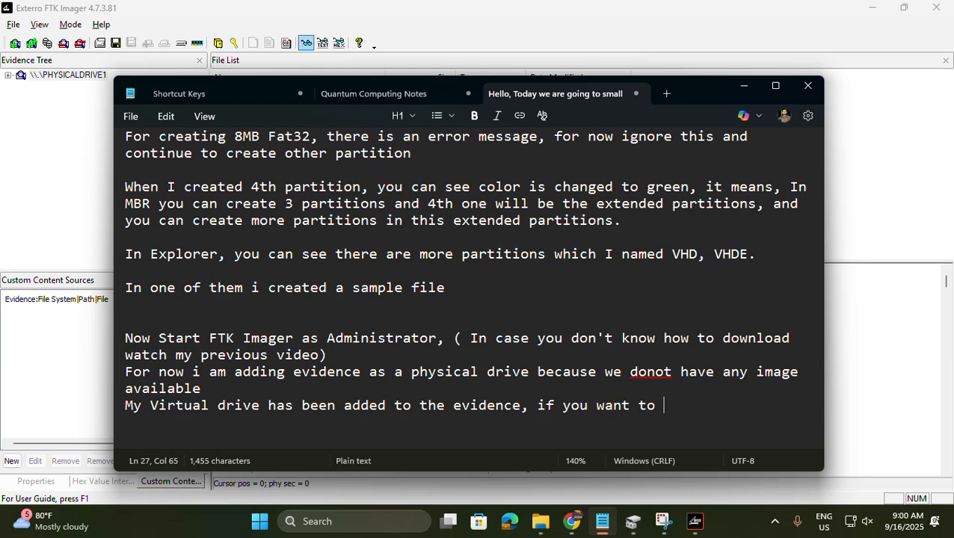
{"action": "type", "text": "delete t"}
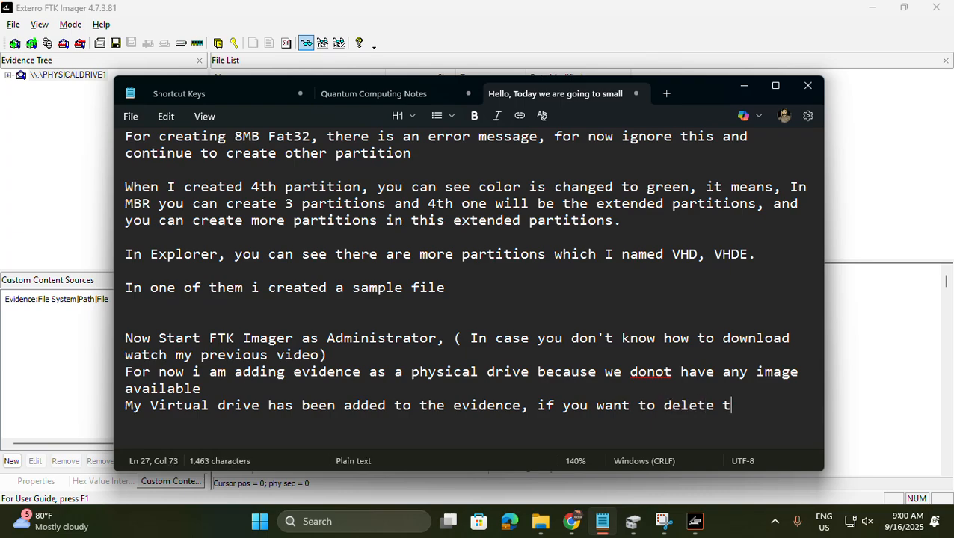
{"action": "type", "text": "his eviden"}
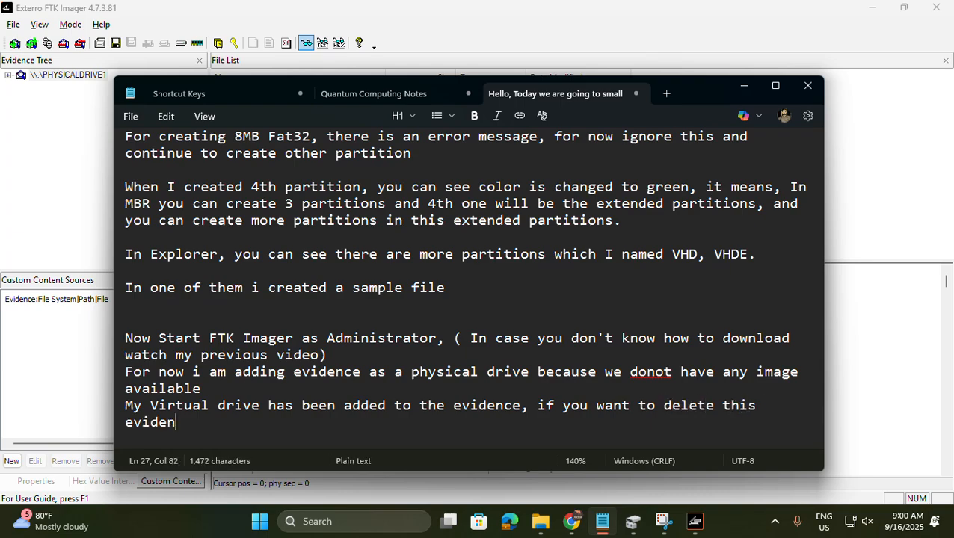
{"action": "type", "text": "e follow this"}
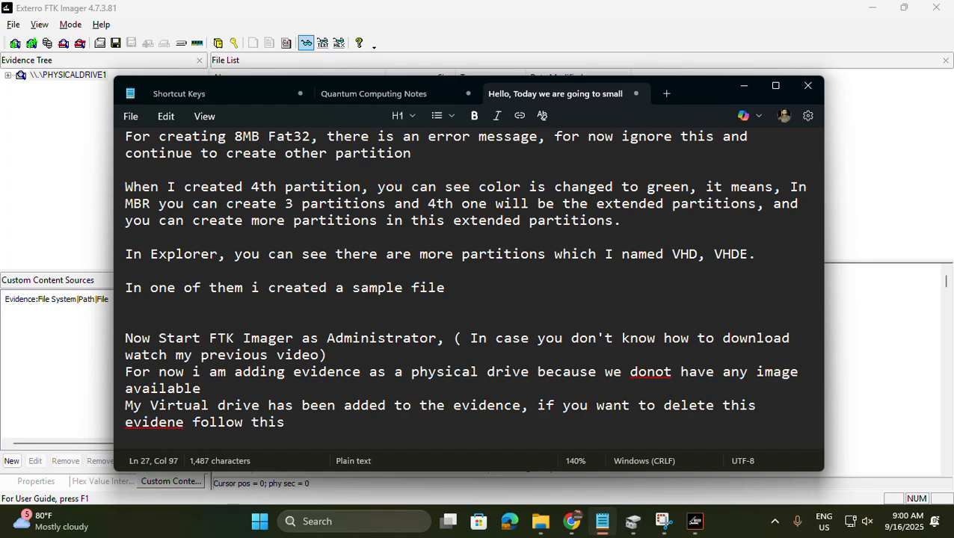
{"action": "key", "text": "BackSpace"}
{"action": "key", "text": "BackSpace"}
{"action": "key", "text": "BackSpace"}
{"action": "key", "text": "BackSpace"}
{"action": "type", "text": "ese stepls"}
{"action": "key", "text": "BackSpace"}
{"action": "type", "text": "s"}
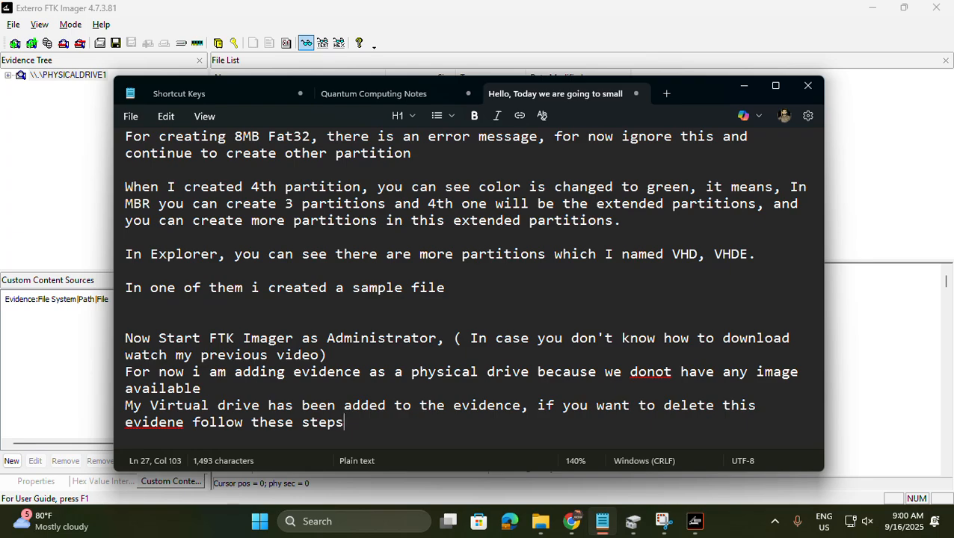
Return to FTK Imager and remove the PHYSICALDRIVE1 evidence item
{"action": "key", "text": "alt+Tab"}
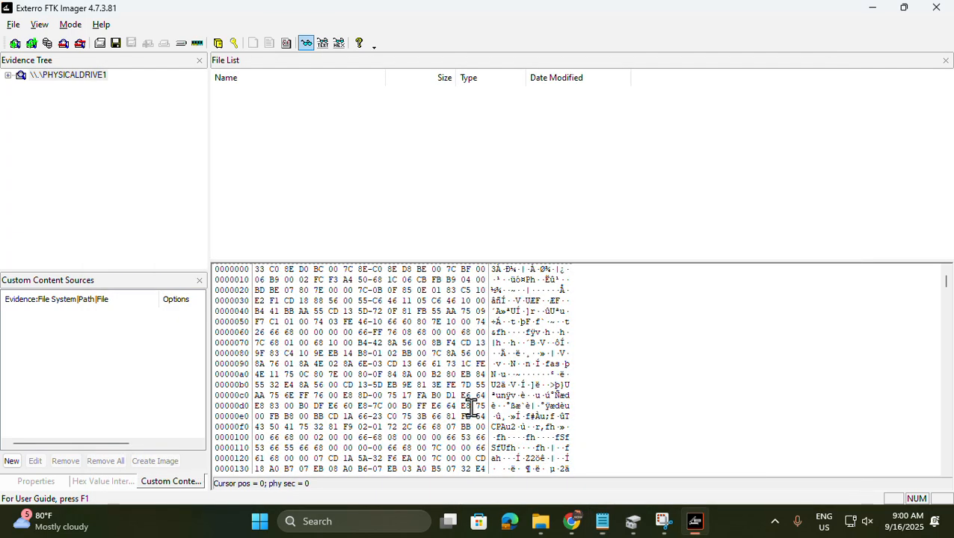
{"action": "left_click", "coordinate": [65, 44]}
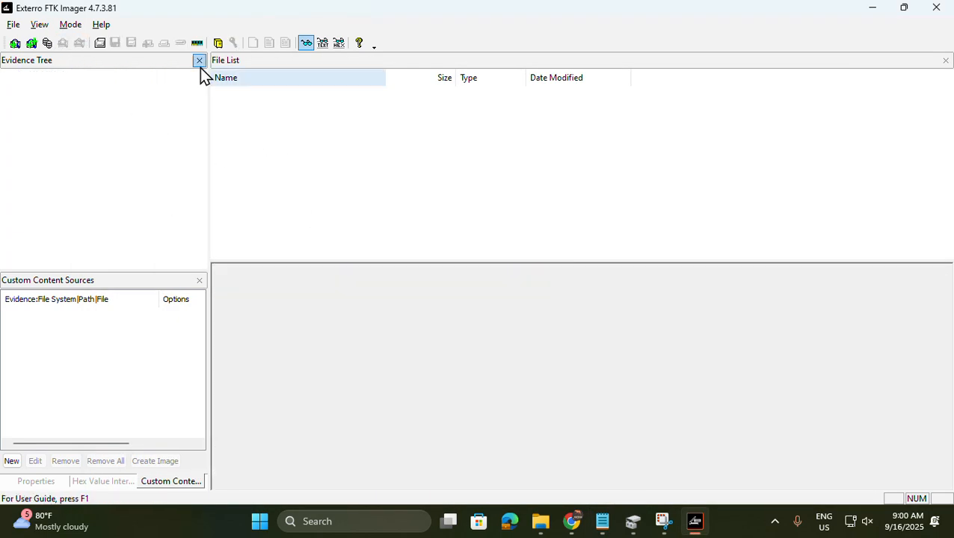
Start creating a disk image from a physical drive and choose \\.\PHYSICALDRIVE1, the Microsoft Virtual Disk, as the source
{"action": "left_click", "coordinate": [12, 23]}
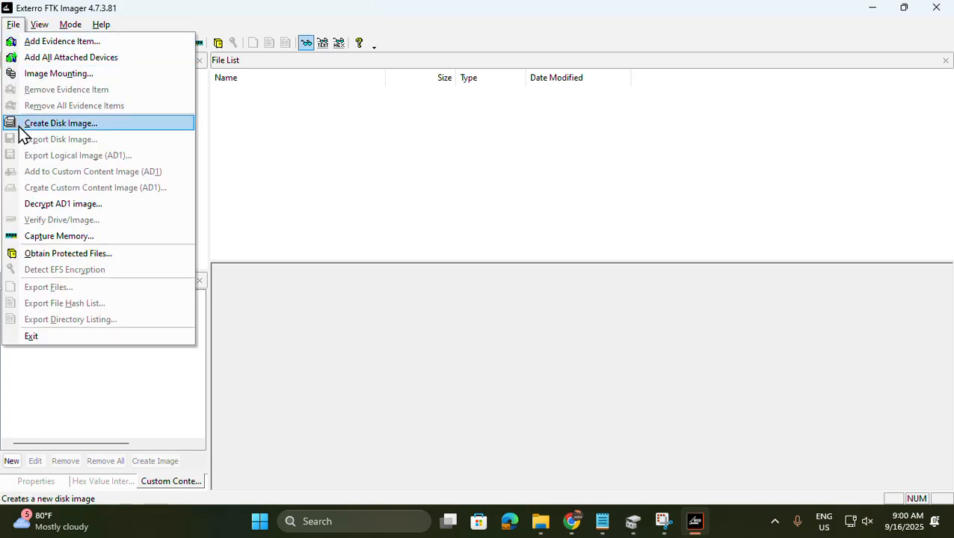
{"action": "left_click", "coordinate": [60, 122]}
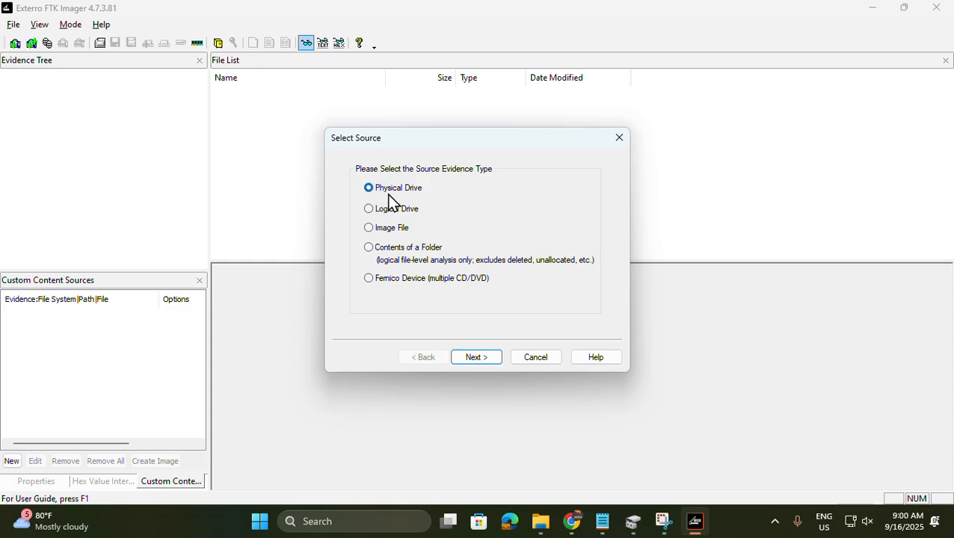
{"action": "left_click", "coordinate": [477, 357]}
{"action": "left_click", "coordinate": [480, 215]}
{"action": "left_click", "coordinate": [458, 234]}
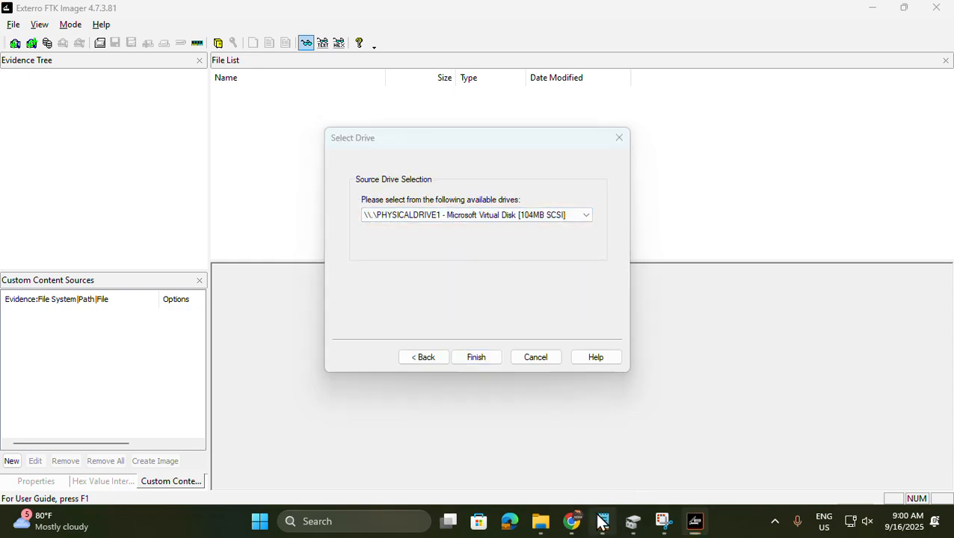
Switch to the Notepad note and add the line "Now i am creating the image file"
{"action": "left_click", "coordinate": [602, 521]}
{"action": "key", "text": "Return"}
{"action": "type", "text": "N"}
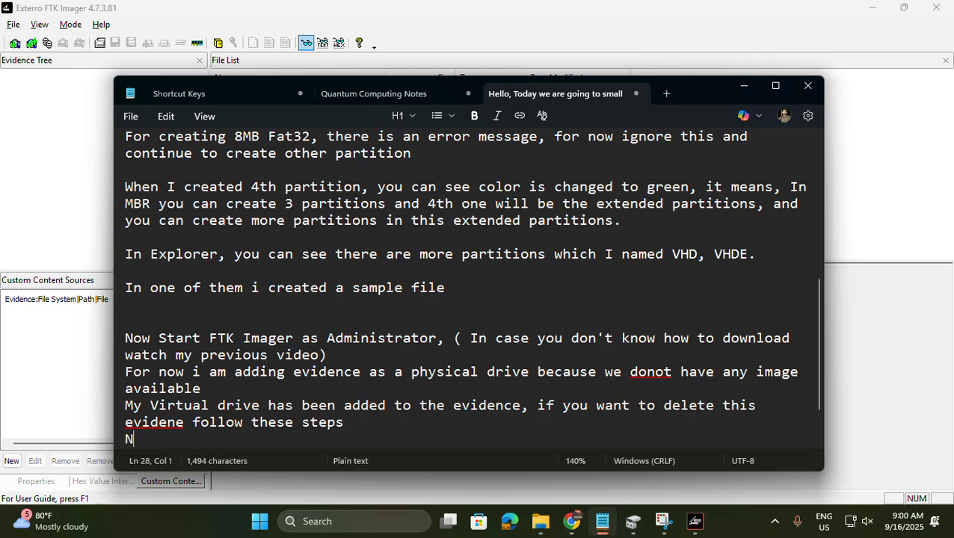
{"action": "type", "text": "ow i am c"}
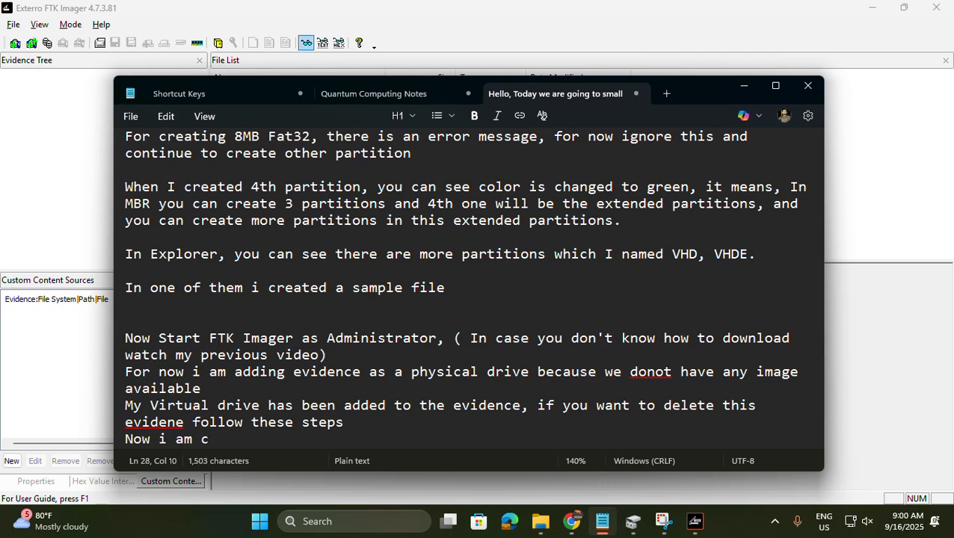
{"action": "type", "text": "reating the image"}
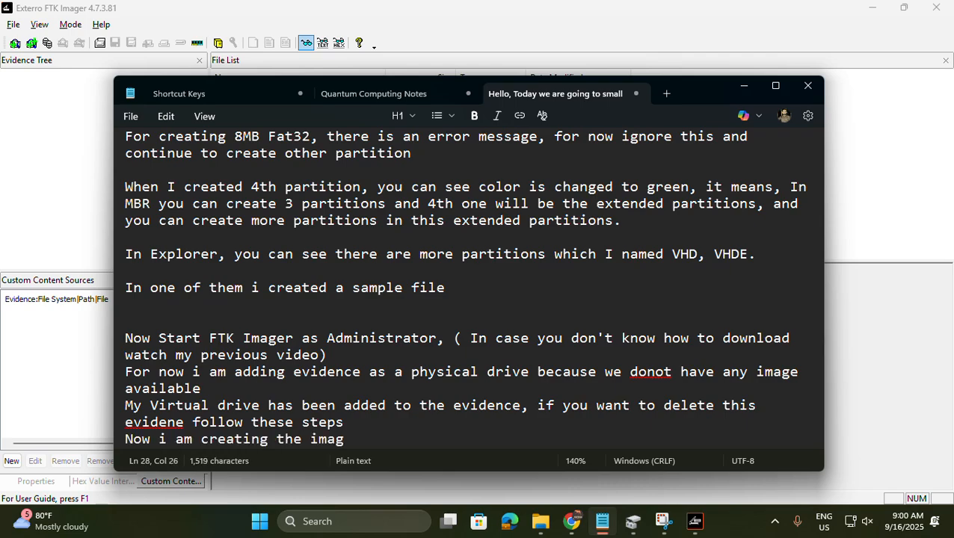
{"action": "type", "text": " file"}
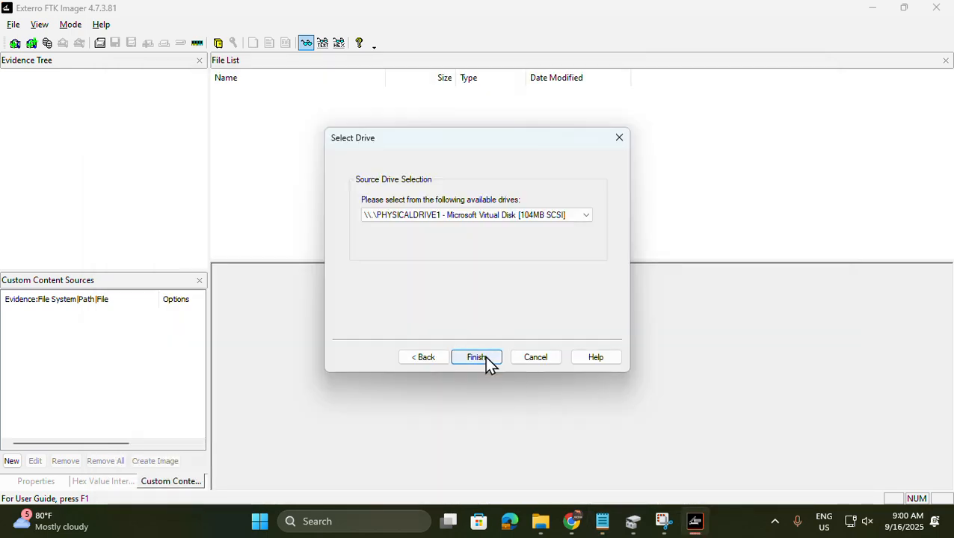
Confirm the source drive and add an image destination with E01 as the image type
{"action": "left_click", "coordinate": [486, 358]}
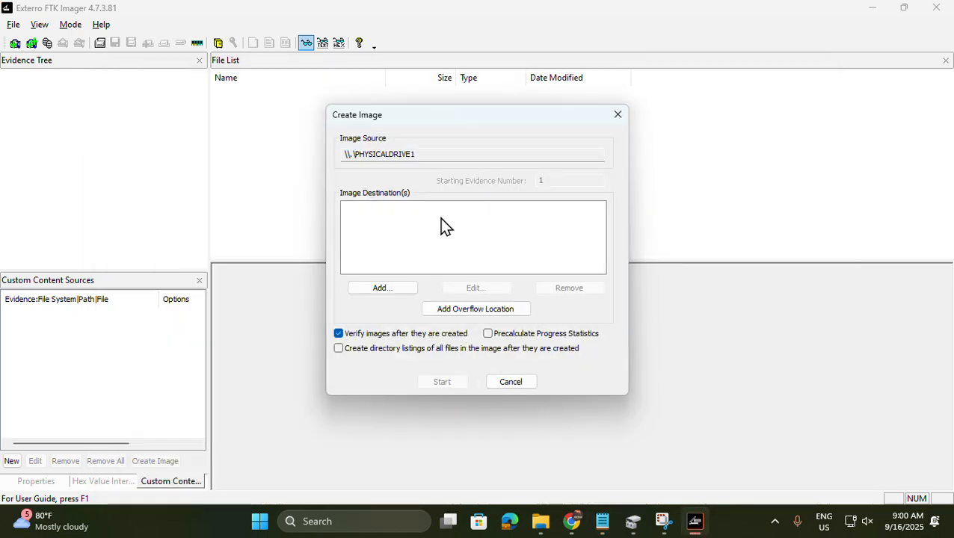
{"action": "left_click", "coordinate": [374, 296]}
{"action": "left_click", "coordinate": [365, 246]}
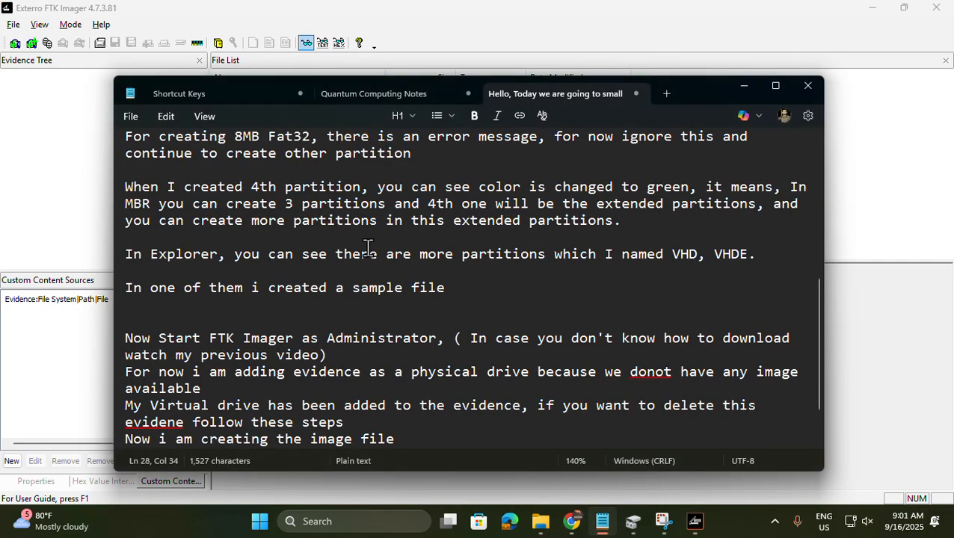
Switch to the Notepad note and continue its last line with "> I am selecting e01 formate"
{"action": "type", "text": "> I am selecting"}
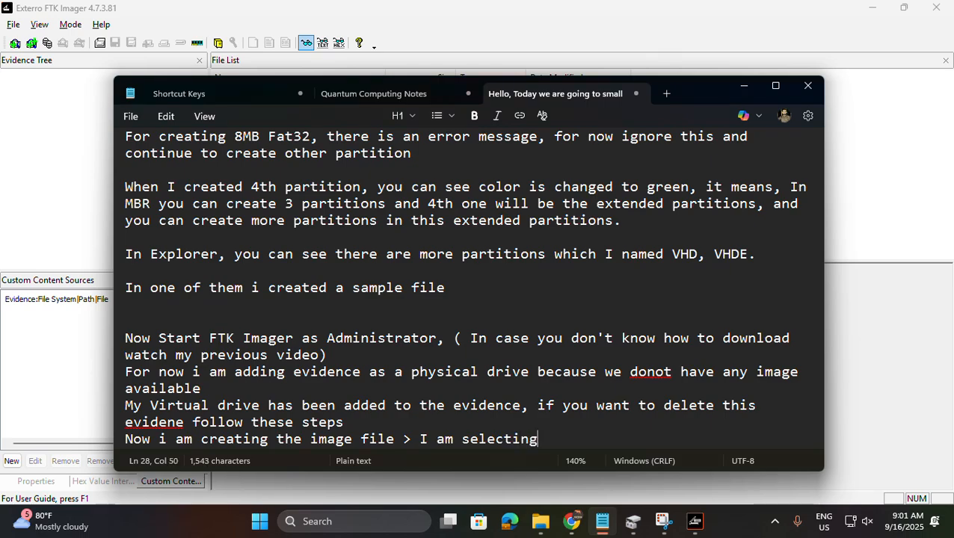
{"action": "type", "text": "e01 formate"}
Return to FTK Imager, accept the E01 type and leave the evidence item information blank to reach the image destination settings
{"action": "key", "text": "alt+Tab"}
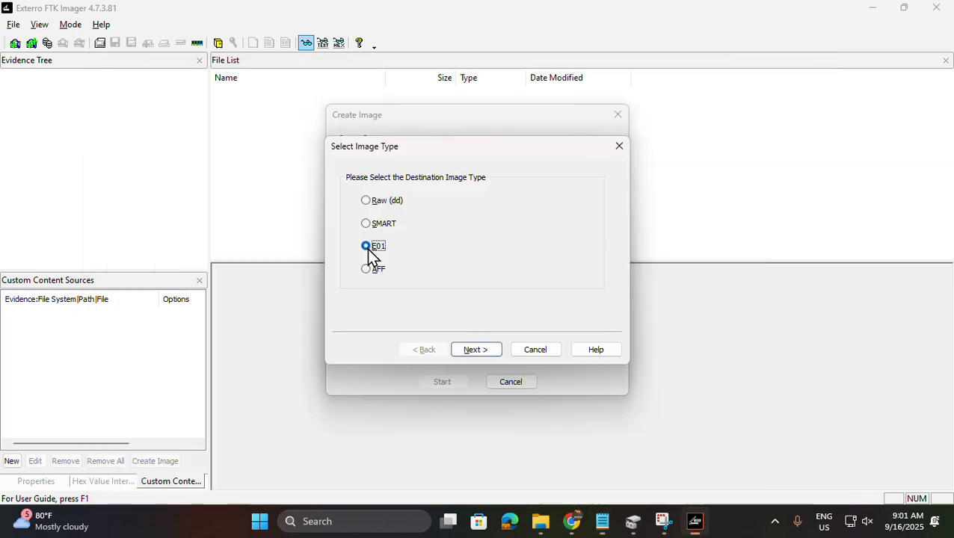
{"action": "left_click", "coordinate": [473, 350]}
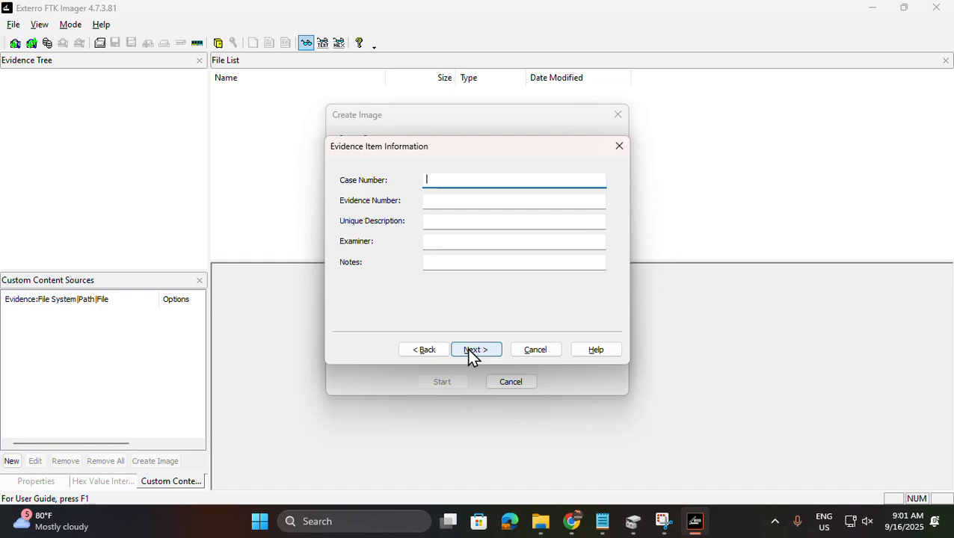
{"action": "left_click", "coordinate": [480, 349]}
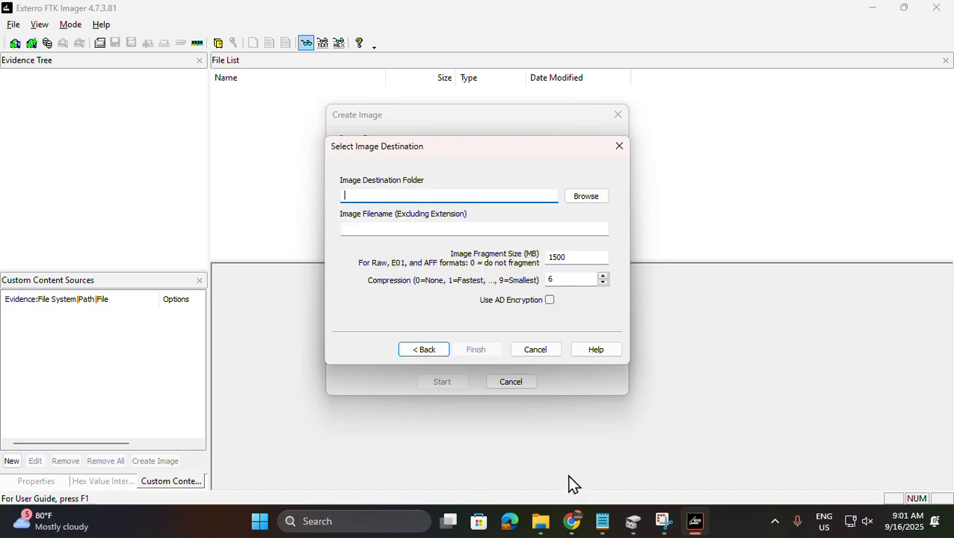
Switch to the Notepad note and continue its last line with ", Carefully select the destination folder. Remember,"
{"action": "left_click", "coordinate": [602, 521]}
{"action": "type", "text": ", C"}
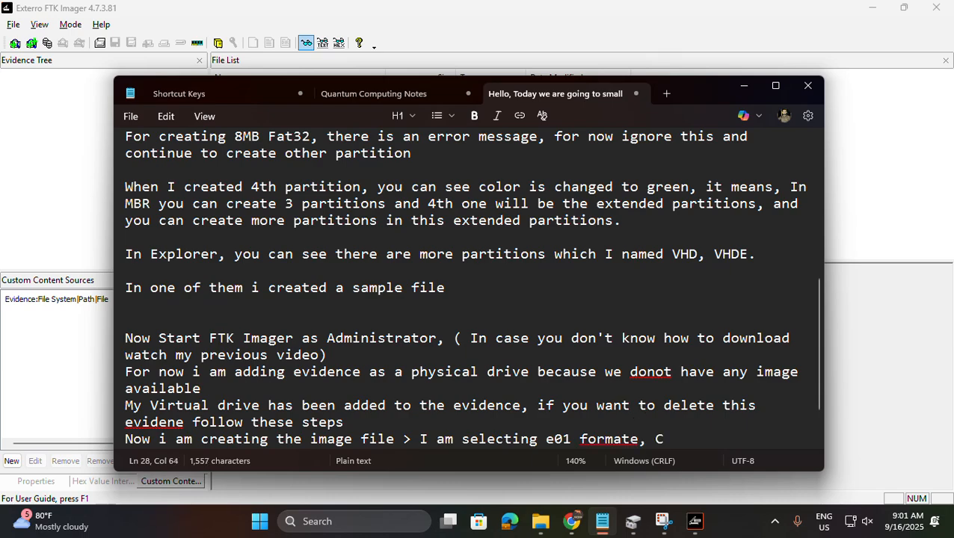
{"action": "type", "text": "arefully select th"}
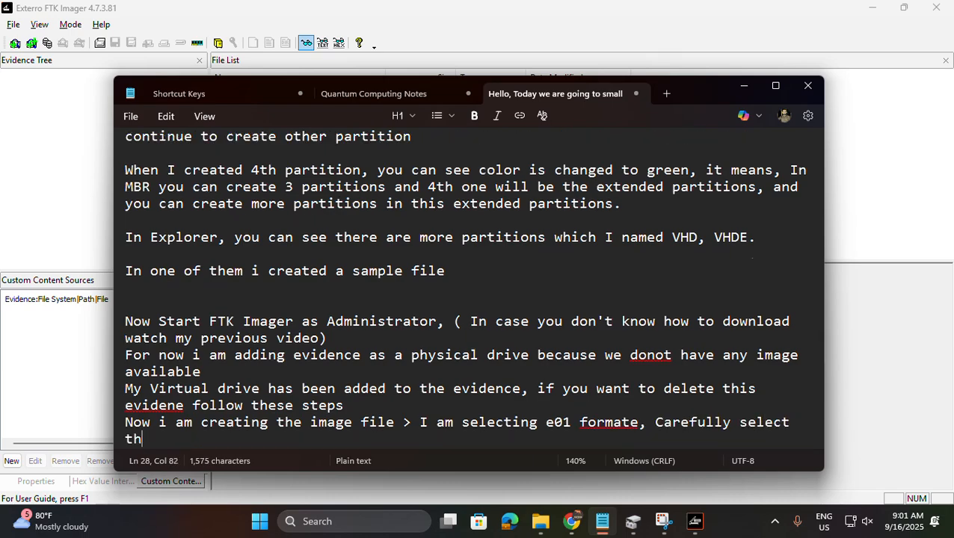
{"action": "type", "text": "e desi"}
{"action": "type", "text": "nat"}
{"action": "type", "text": "on forl"}
{"action": "key", "text": "BackSpace"}
{"action": "key", "text": "BackSpace"}
{"action": "type", "text": "lder. Remm"}
{"action": "key", "text": "BackSpace"}
{"action": "type", "text": "ember,"}
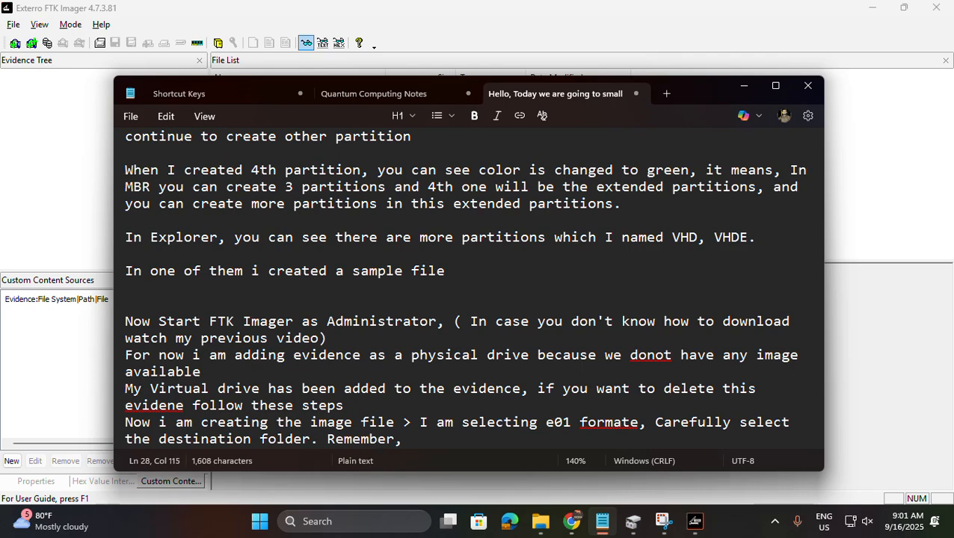
Continue the note's sentence with "your destination folder must be Your device, not"
{"action": "key", "text": "BackSpace"}
{"action": "type", "text": "your destination folder must"}
{"action": "type", "text": "r"}
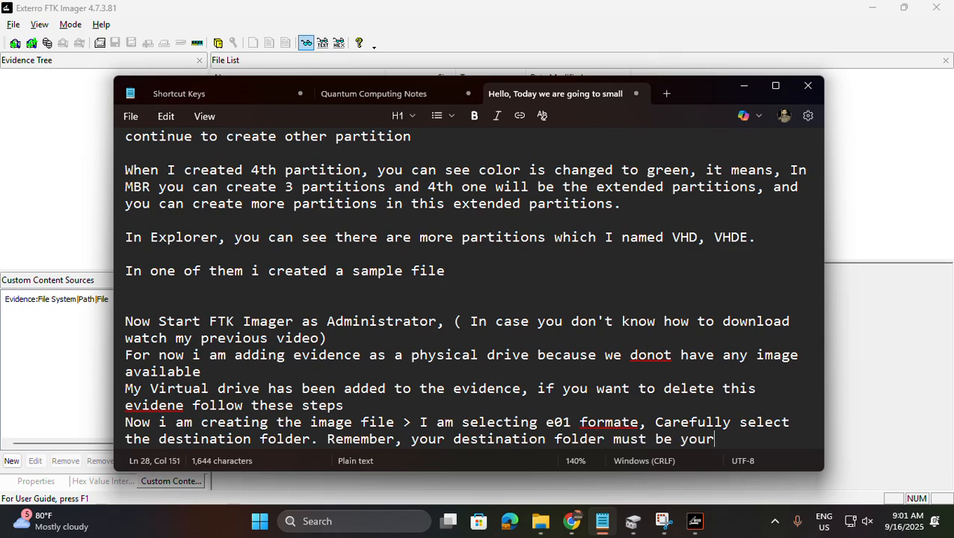
{"action": "key", "text": "BackSpace"}
{"action": "key", "text": "BackSpace"}
{"action": "key", "text": "BackSpace"}
{"action": "key", "text": "BackSpace"}
{"action": "type", "text": "Your "}
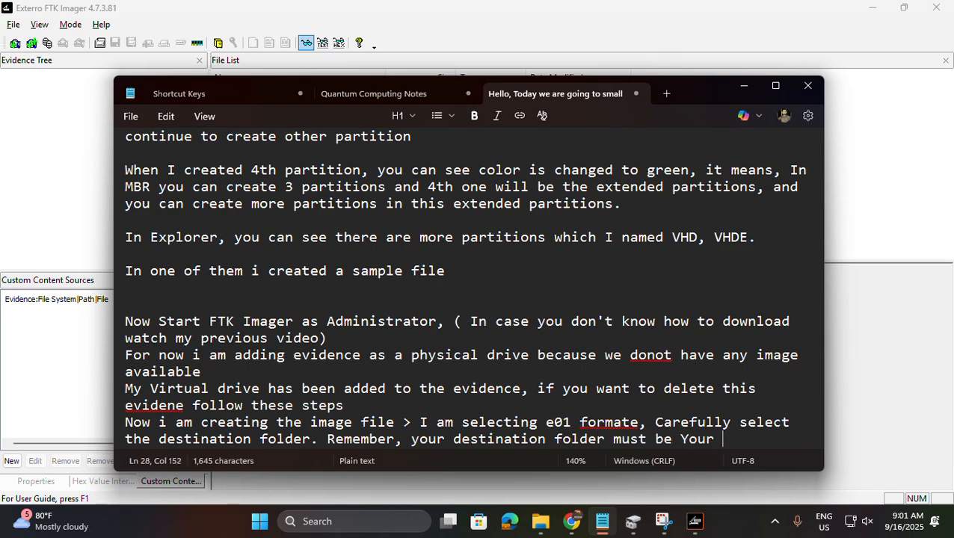
{"action": "type", "text": "device,  not"}
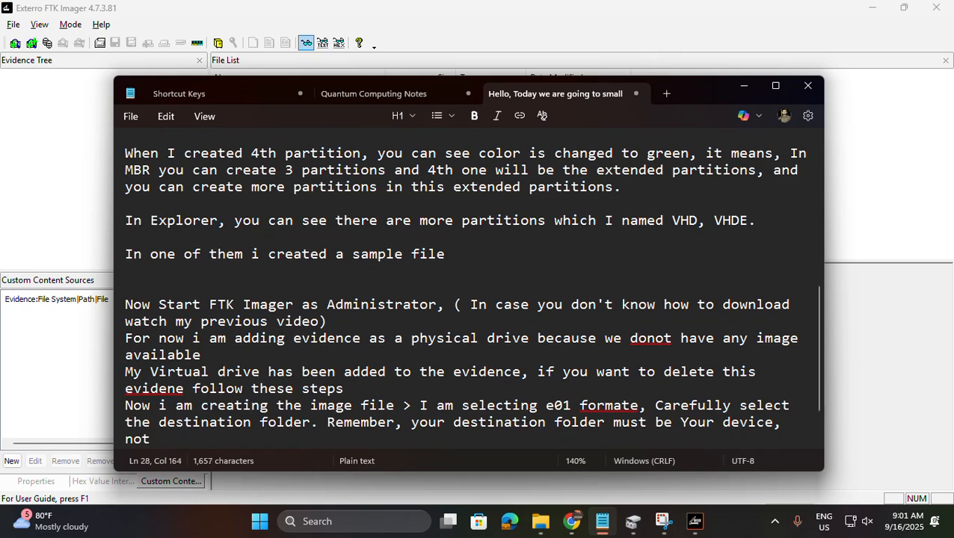
Continue the note's sentence with "suspect's drive, as i said earlier, VHD is our suspect's device,"
{"action": "type", "text": "sus"}
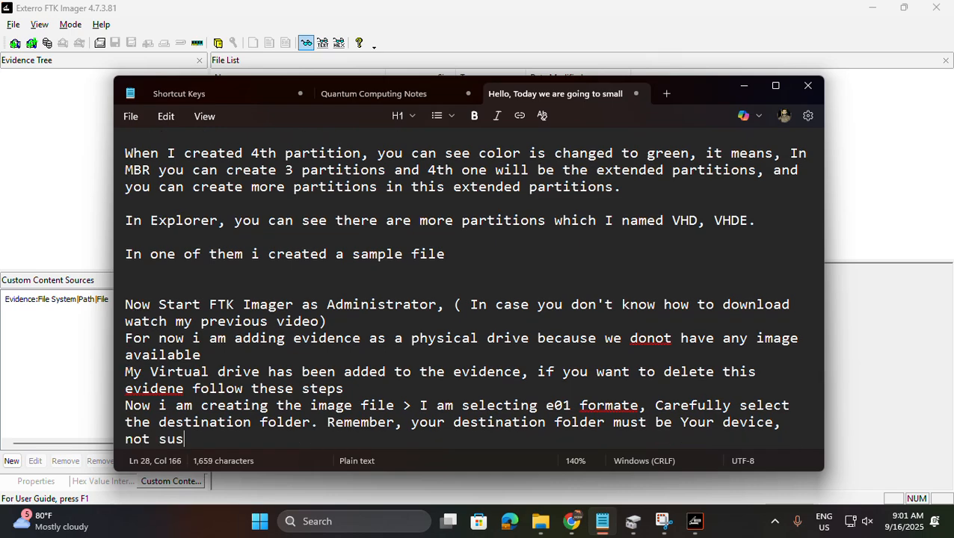
{"action": "type", "text": "pect's d"}
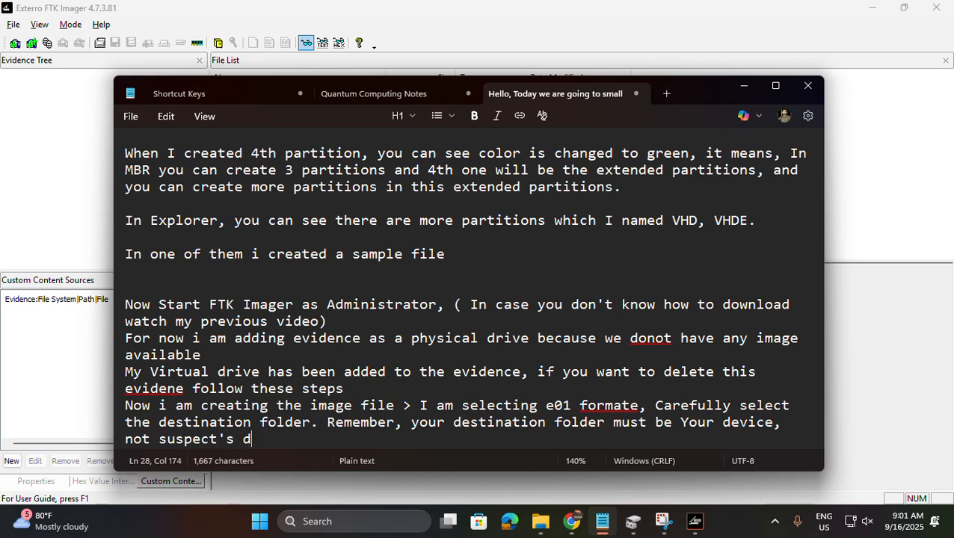
{"action": "type", "text": "rive, as w"}
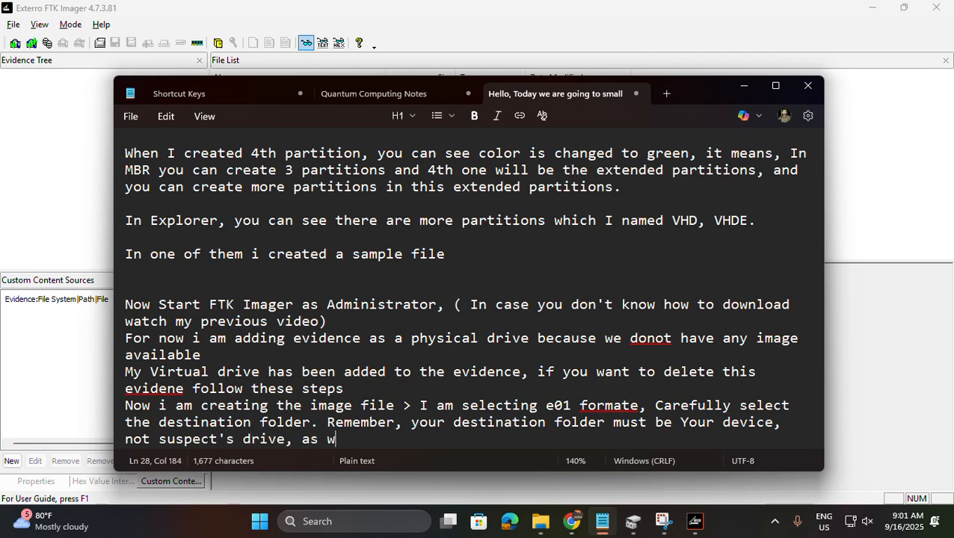
{"action": "type", "text": "ssaid"}
{"action": "key", "text": "BackSpace"}
{"action": "key", "text": "BackSpace"}
{"action": "key", "text": "BackSpace"}
{"action": "key", "text": "BackSpace"}
{"action": "type", "text": "aid earlie"}
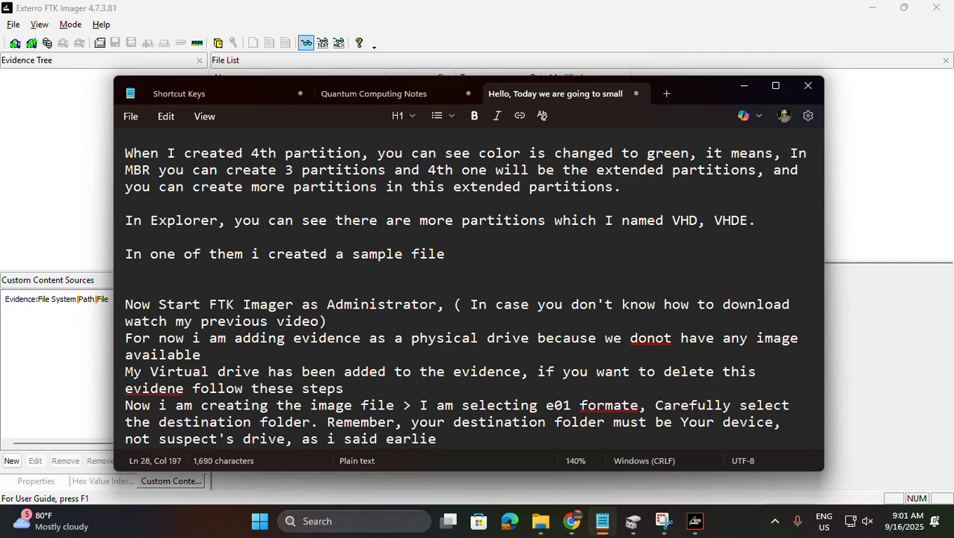
{"action": "type", "text": "r, VHD is our"}
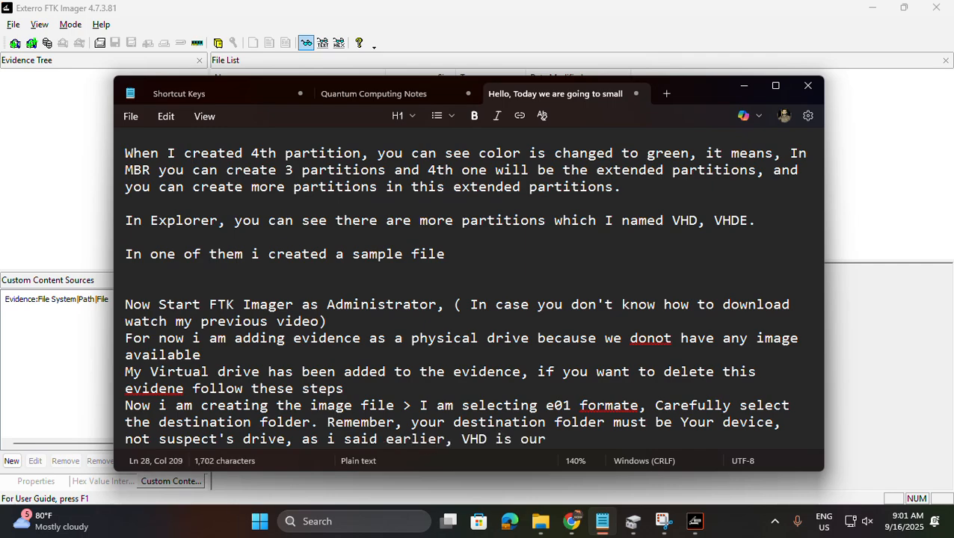
{"action": "type", "text": " suspect's "}
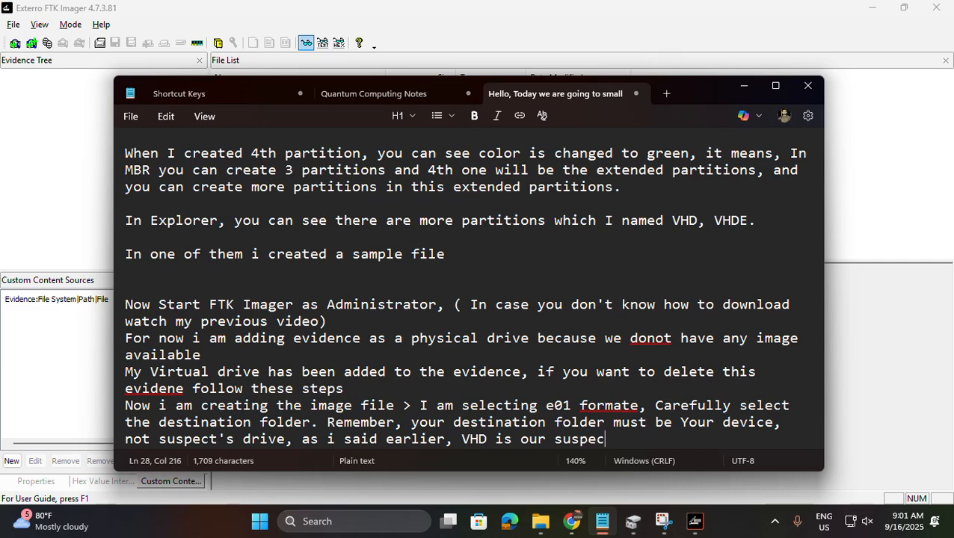
{"action": "type", "text": "dr"}
{"action": "key", "text": "BackSpace"}
{"action": "type", "text": "evice,"}
Return to FTK Imager and set the image destination folder to E:\MS CY\3rd Sem\Digital Forensics\Practice
{"action": "key", "text": "alt+Tab"}
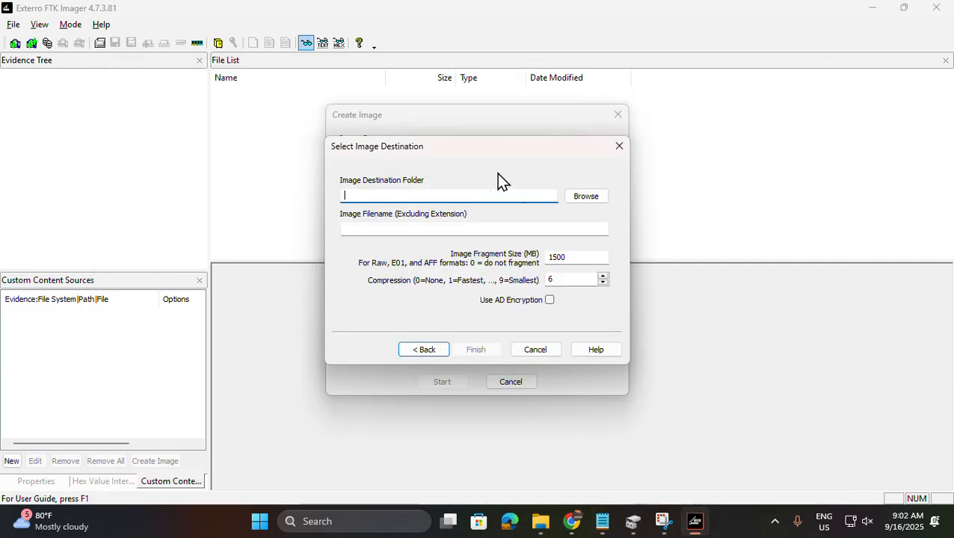
{"action": "left_click", "coordinate": [579, 197]}
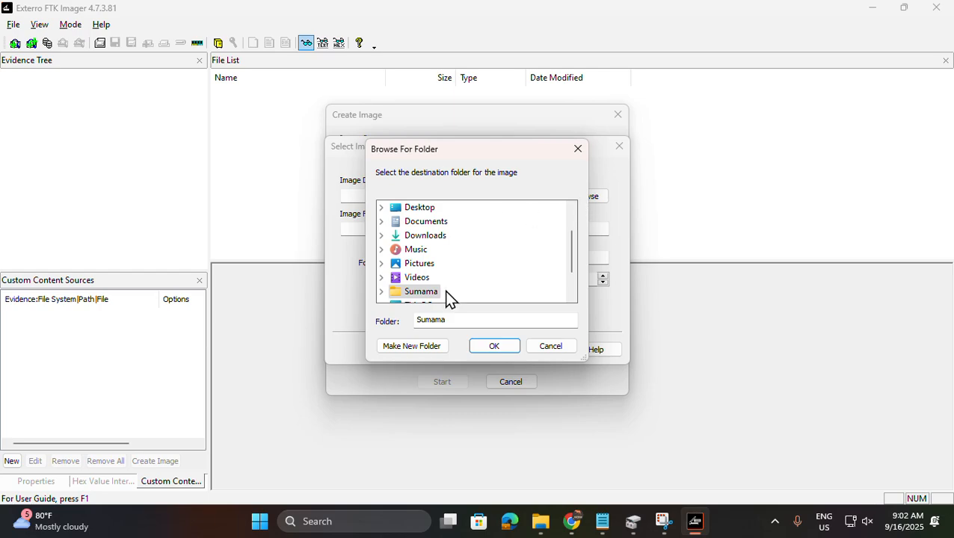
{"action": "scroll", "coordinate": [442, 293], "scroll_direction": "down", "scroll_amount": 1}
{"action": "left_click", "coordinate": [427, 272]}
{"action": "double_click", "coordinate": [420, 274]}
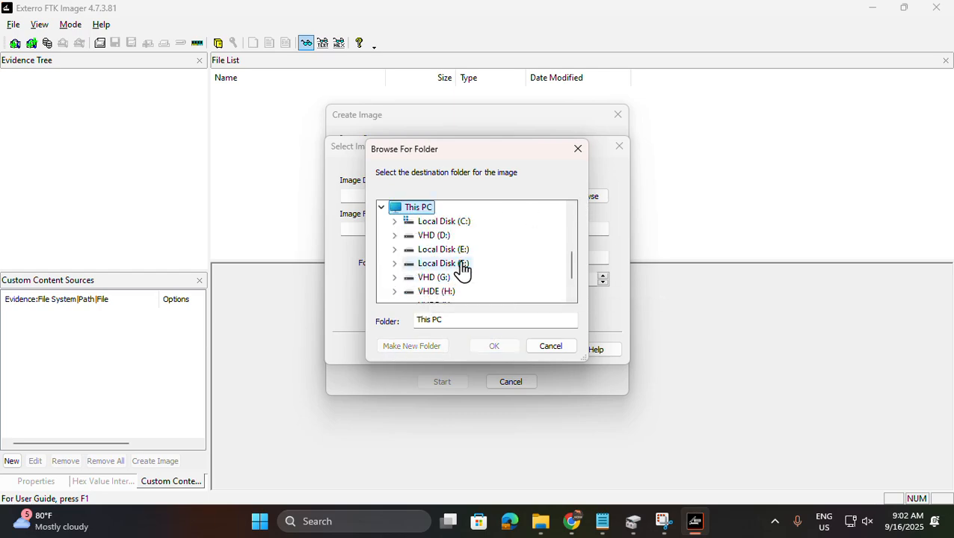
{"action": "double_click", "coordinate": [452, 251]}
{"action": "scroll", "coordinate": [458, 258], "scroll_direction": "down", "scroll_amount": 1}
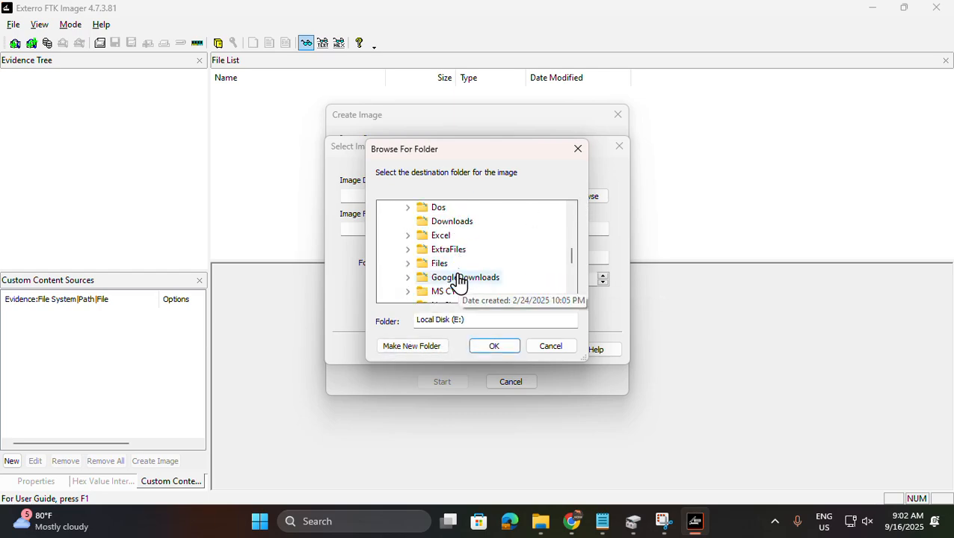
{"action": "double_click", "coordinate": [445, 296]}
{"action": "left_click", "coordinate": [459, 224]}
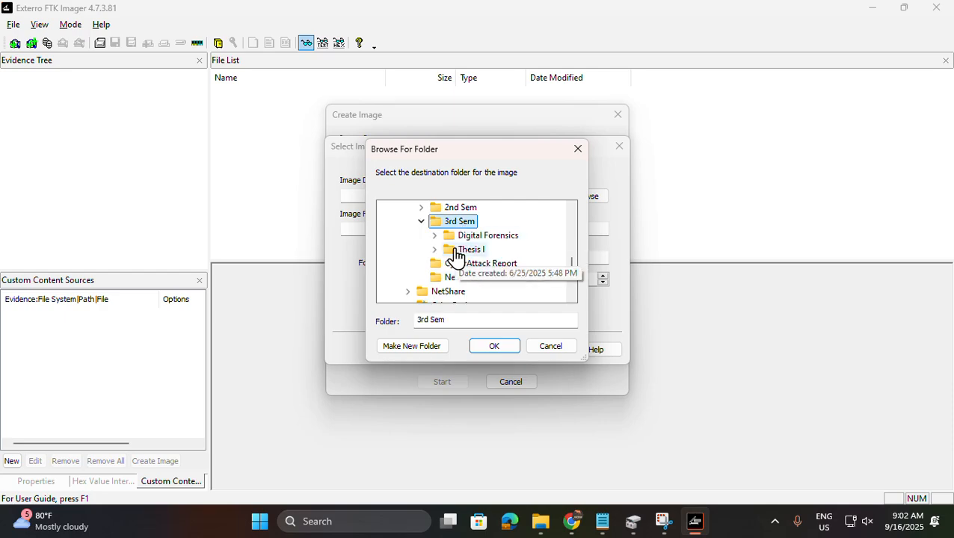
{"action": "left_click", "coordinate": [480, 238]}
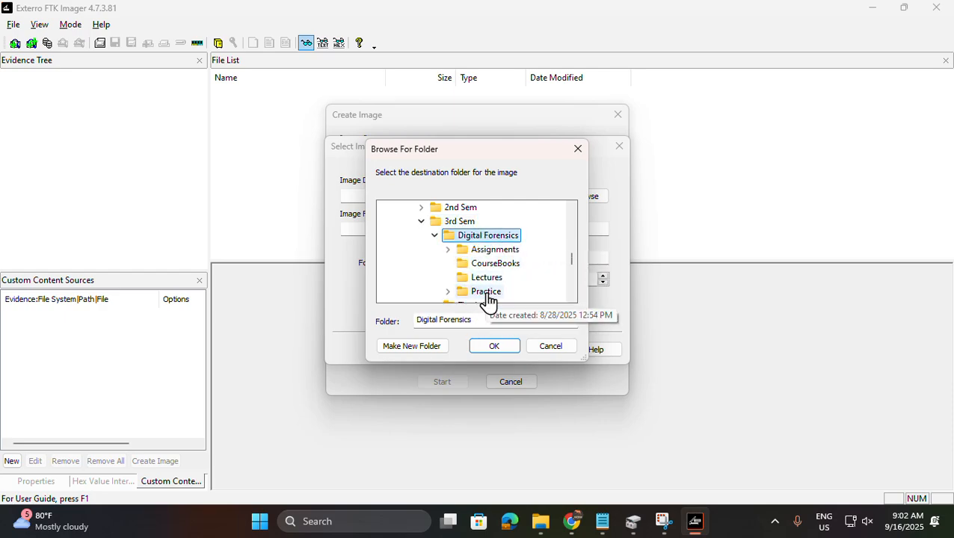
{"action": "left_click", "coordinate": [482, 293]}
{"action": "scroll", "coordinate": [504, 249], "scroll_direction": "down", "scroll_amount": 1}
{"action": "left_click", "coordinate": [497, 347]}
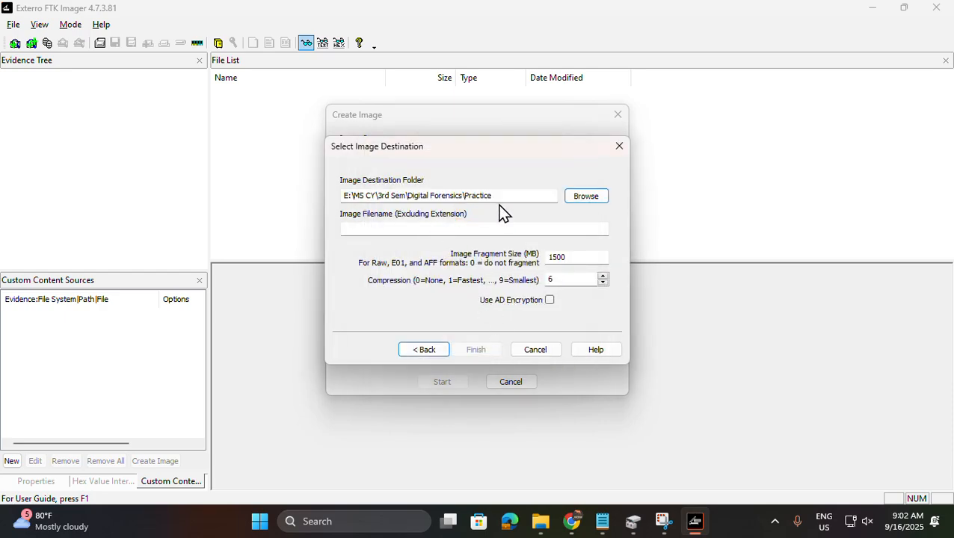
Name the image file "video", finish the destination setup and start creating the image with verification enabled
{"action": "left_click", "coordinate": [468, 232]}
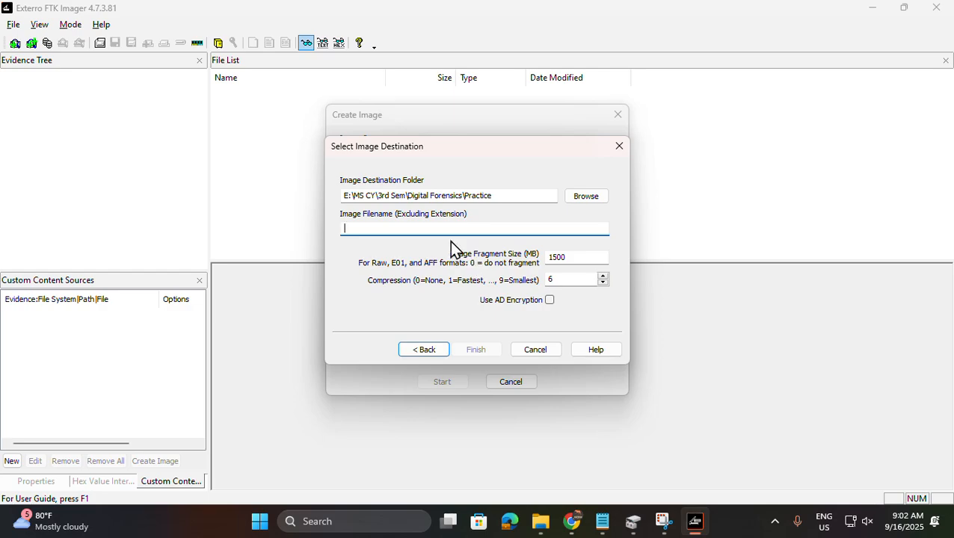
{"action": "type", "text": "video"}
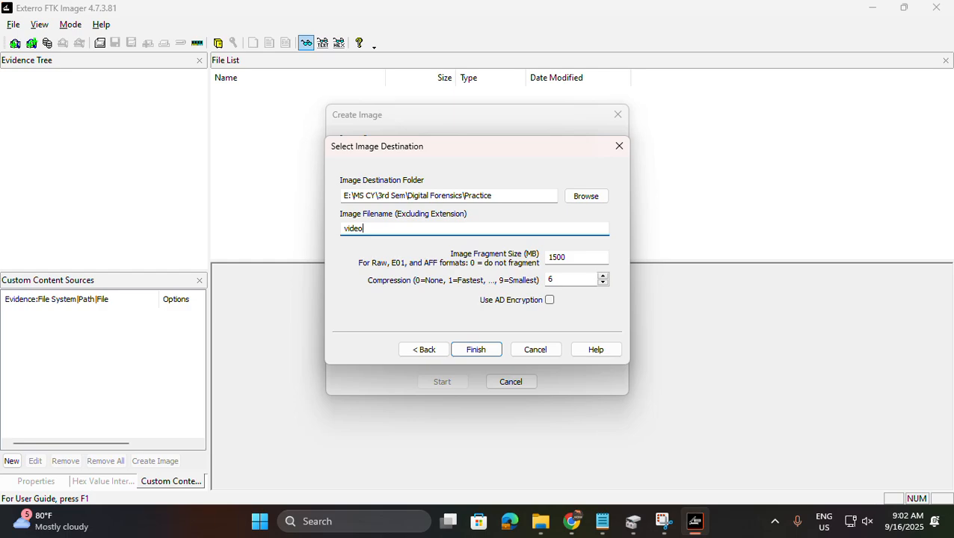
{"action": "left_click", "coordinate": [479, 353]}
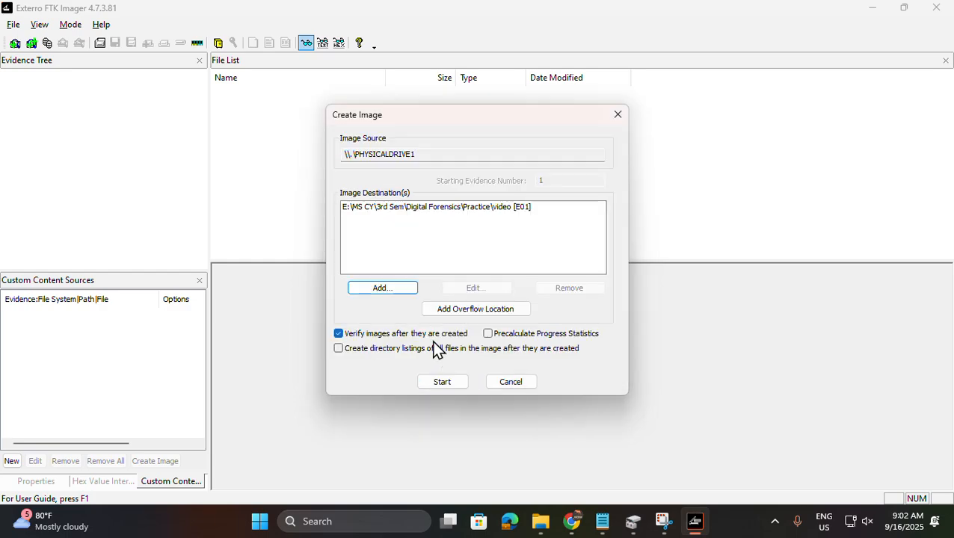
{"action": "left_click", "coordinate": [456, 383]}
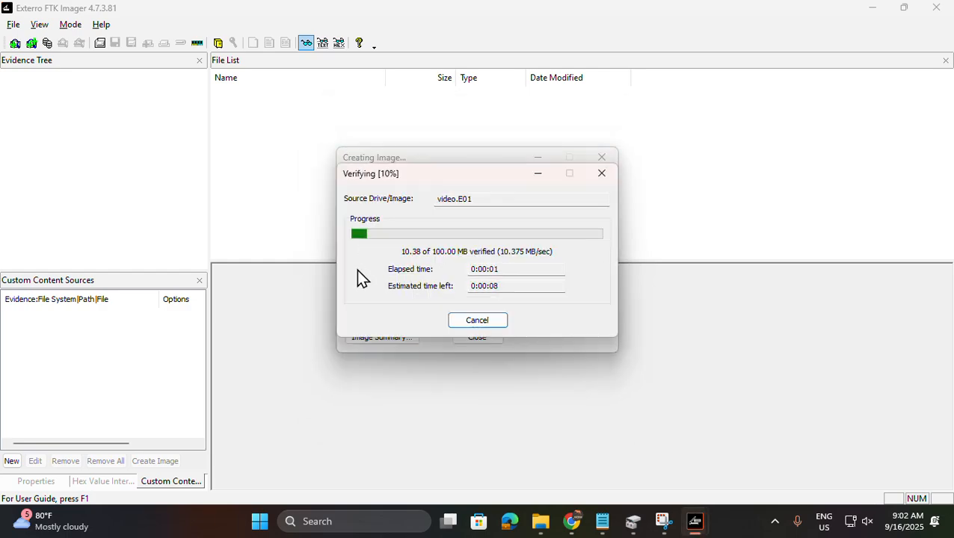
Review the hash and bad block entries in the image verify results and close the results and image creation windows
{"action": "scroll", "coordinate": [517, 216], "scroll_direction": "down", "scroll_amount": 2}
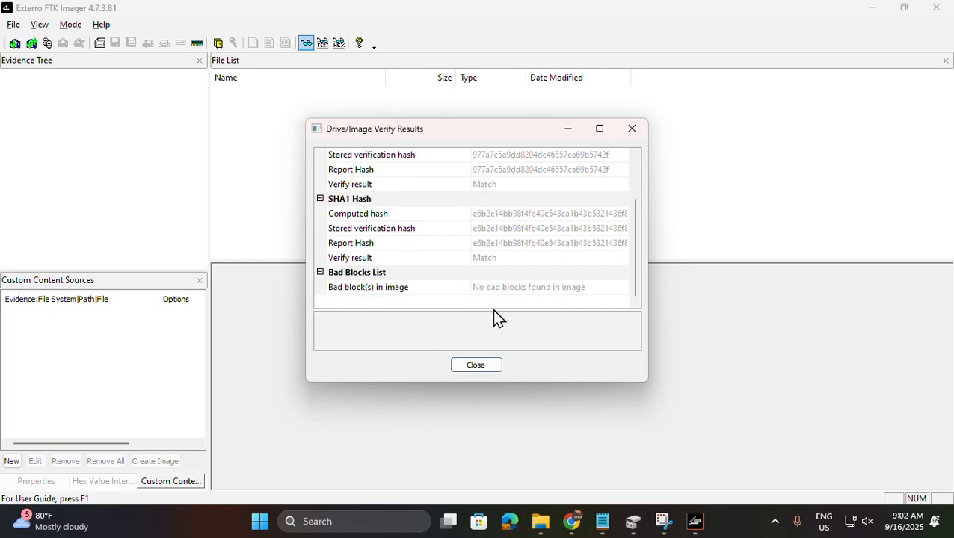
{"action": "left_click", "coordinate": [471, 366]}
{"action": "left_click", "coordinate": [485, 340]}
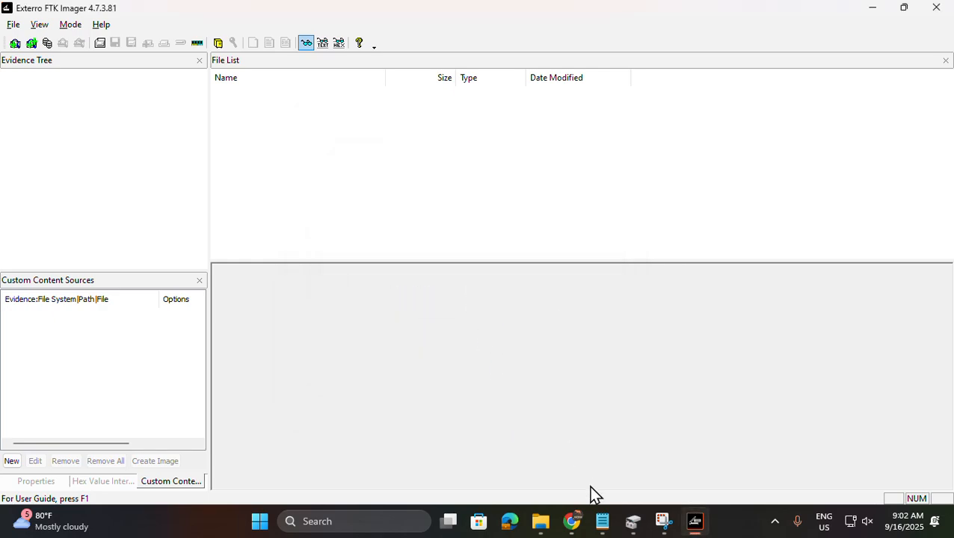
In the Notepad note, continue after "suspect's device," with "Image is created. Now we'll mount this image and open in the active @ Undelelt."
{"action": "left_click", "coordinate": [603, 522]}
{"action": "scroll", "coordinate": [744, 419], "scroll_direction": "down", "scroll_amount": 2}
{"action": "type", "text": "Image is cre"}
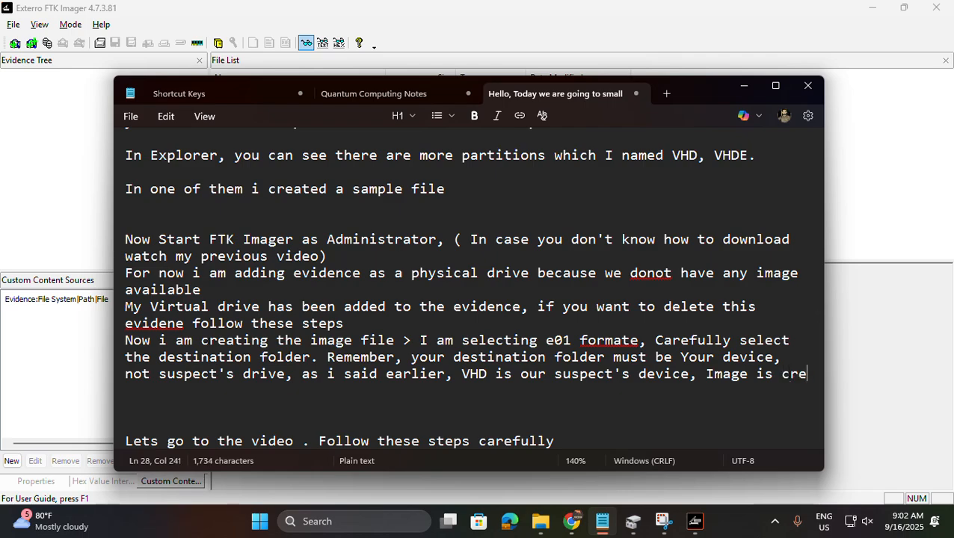
{"action": "type", "text": "ated. Now we'll mount this image"}
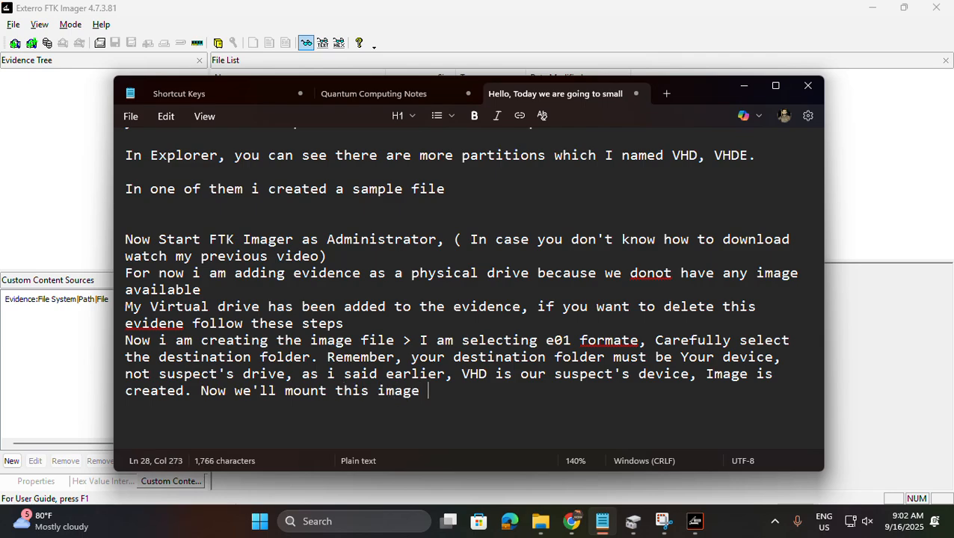
{"action": "type", "text": " and open in "}
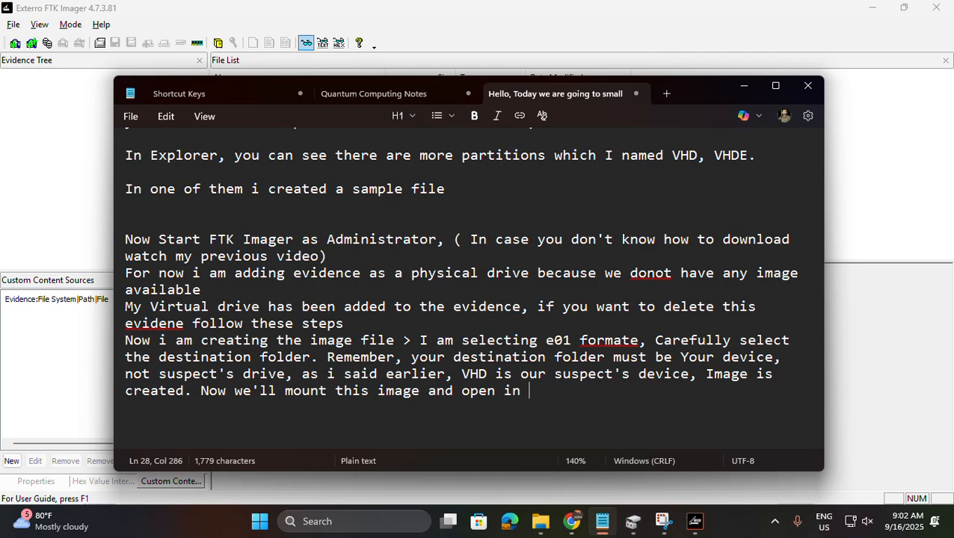
{"action": "type", "text": "the active @ "}
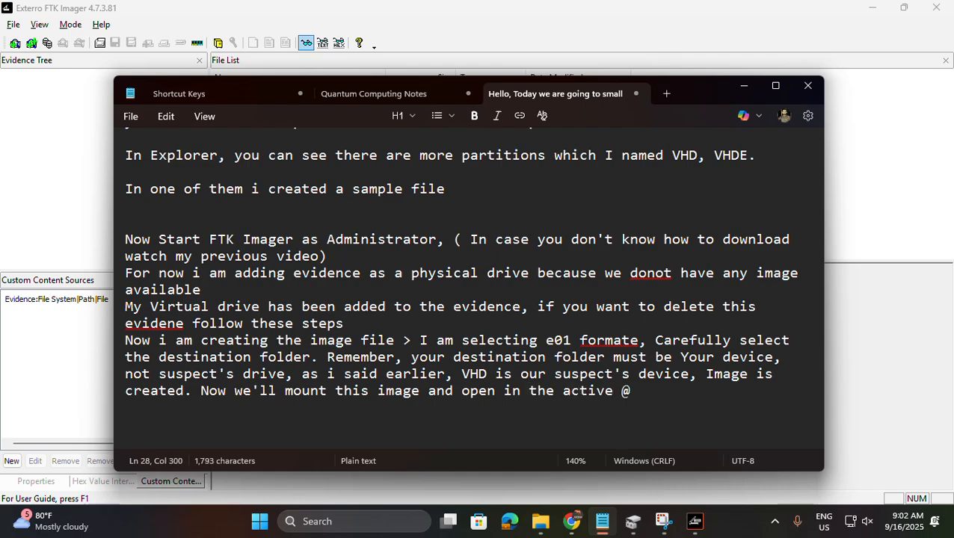
{"action": "type", "text": "Undelelt."}
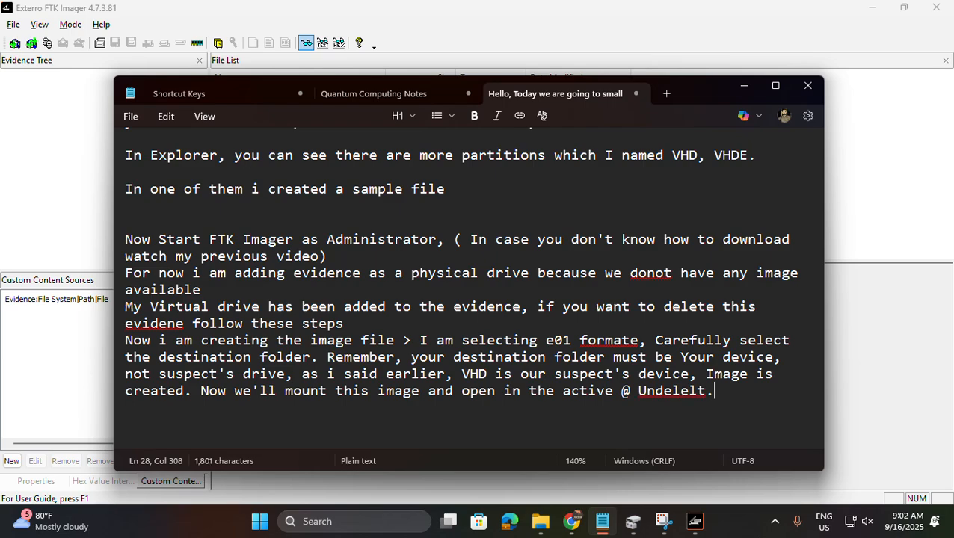
Return to FTK Imager, start mounting an image and choose video.E01 from the Practice folder as the image file
{"action": "key", "text": "alt+Tab"}
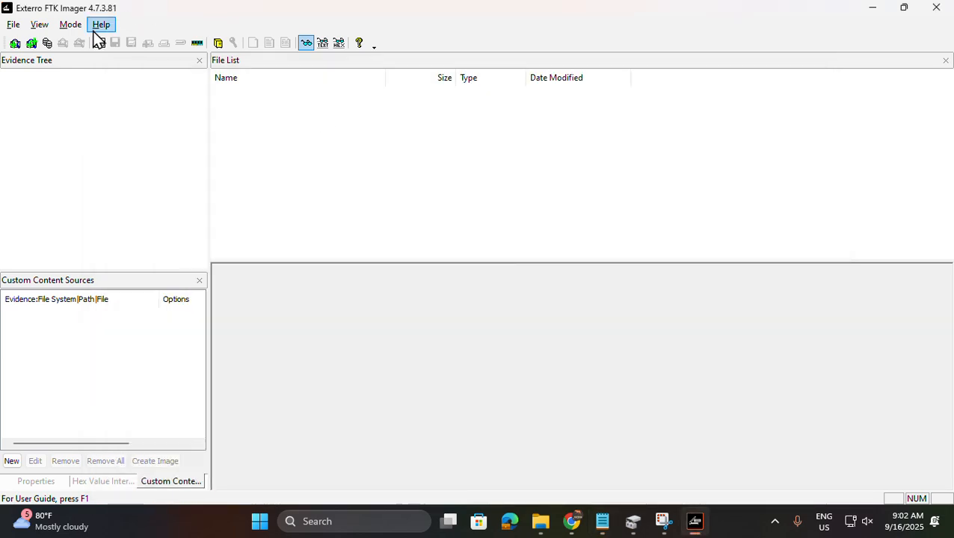
{"action": "left_click", "coordinate": [13, 25]}
{"action": "left_click", "coordinate": [51, 75]}
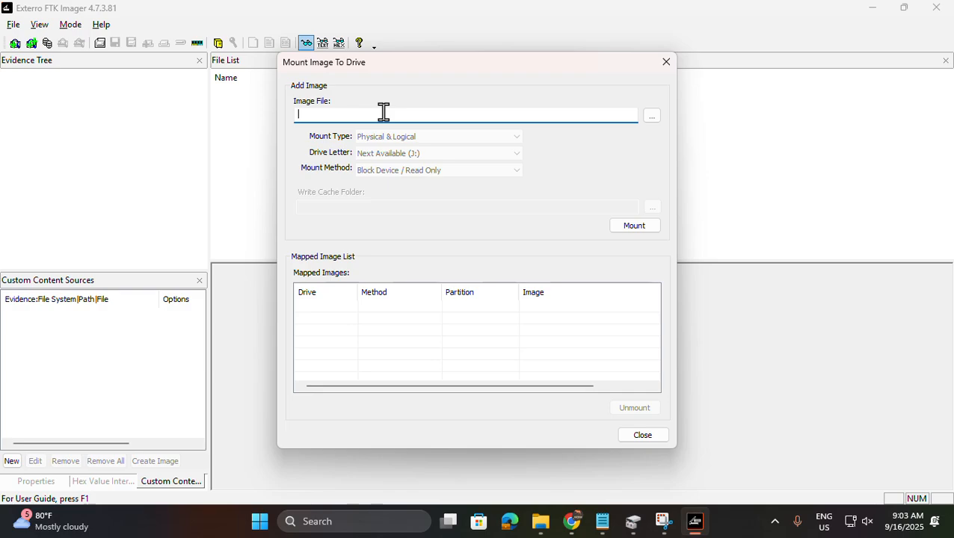
{"action": "left_click", "coordinate": [652, 117]}
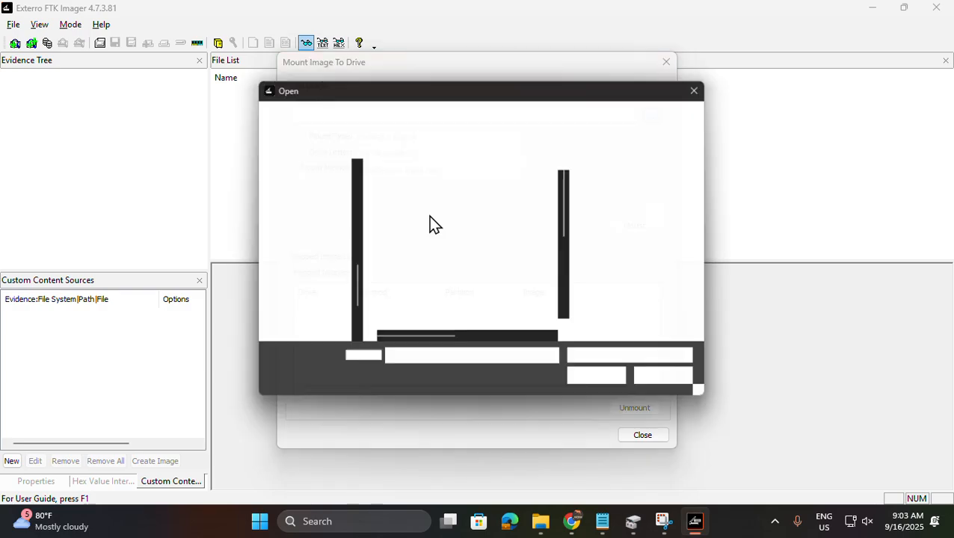
{"action": "scroll", "coordinate": [417, 213], "scroll_direction": "down", "scroll_amount": 3}
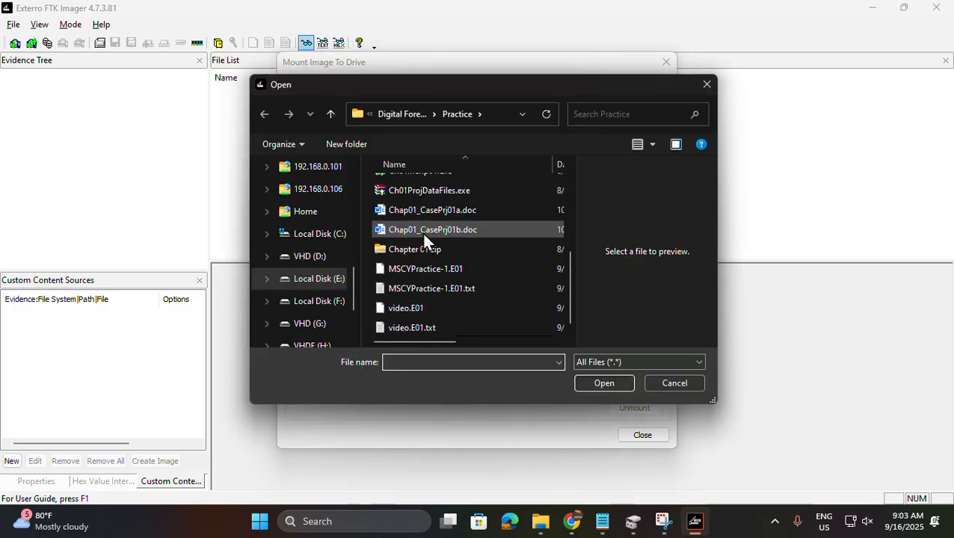
{"action": "left_click", "coordinate": [409, 311]}
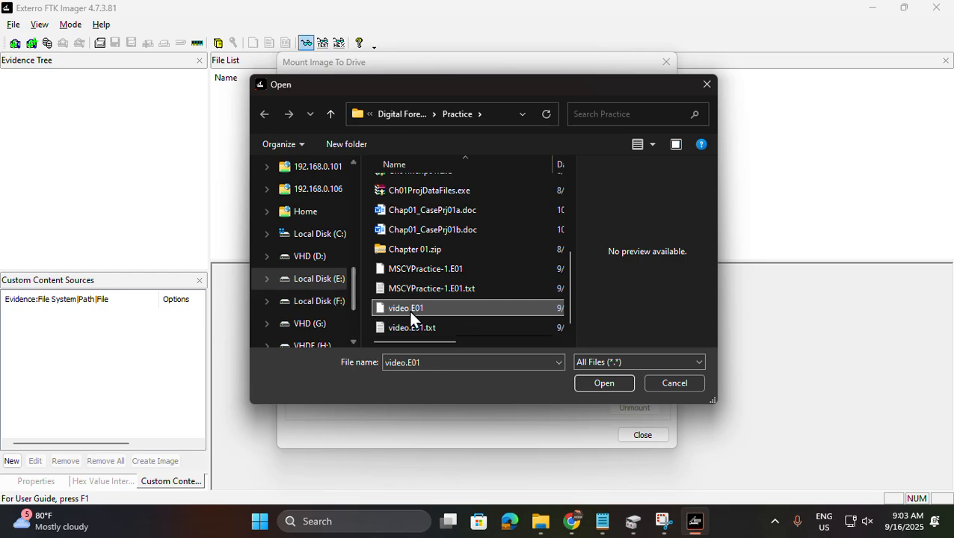
{"action": "left_click", "coordinate": [602, 384]}
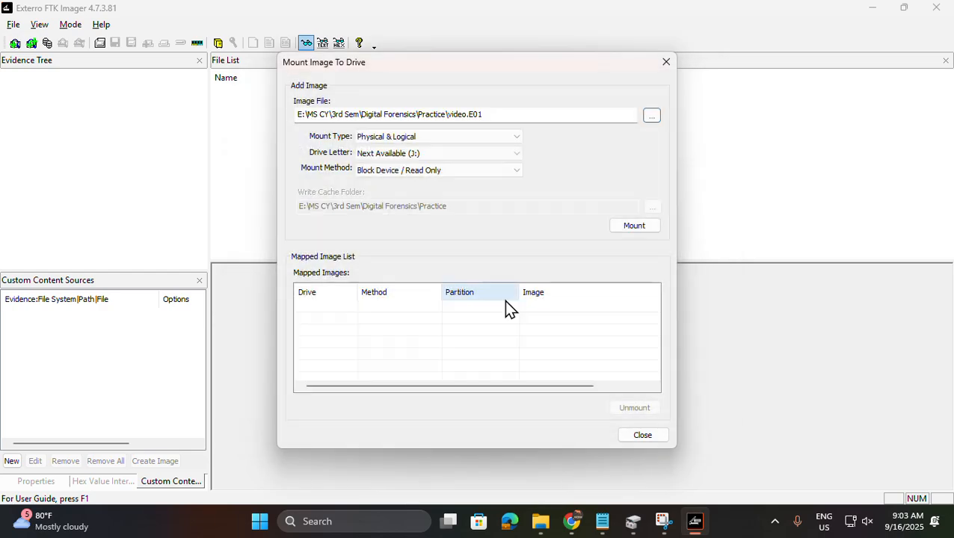
Mount the image as Physical Only with the Block Device / Read Only method and close the mounting dialog
{"action": "left_click", "coordinate": [394, 137]}
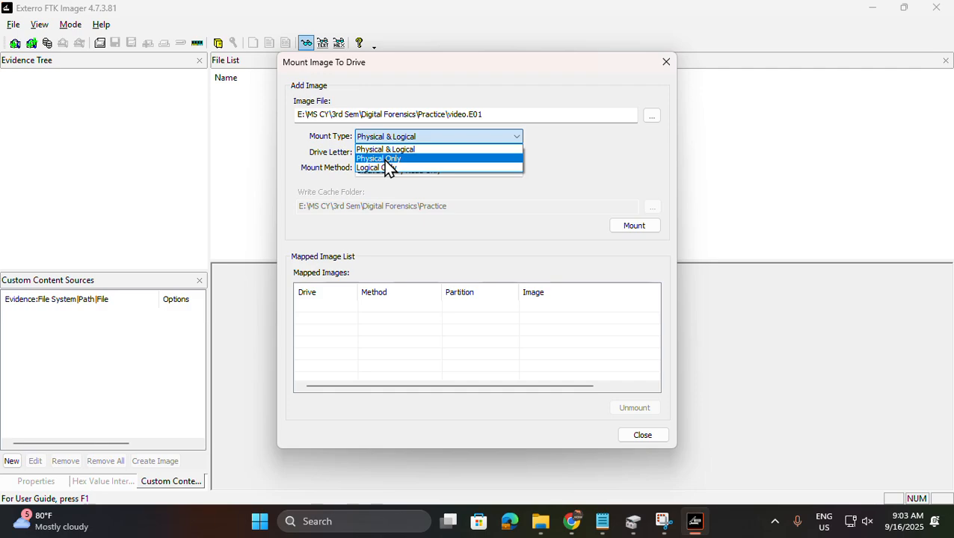
{"action": "left_click", "coordinate": [388, 159]}
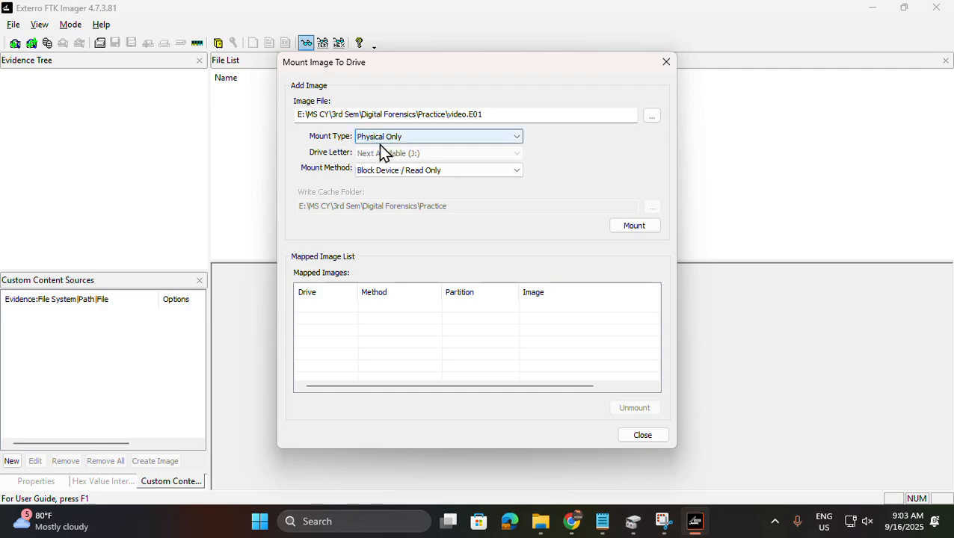
{"action": "left_click", "coordinate": [636, 229]}
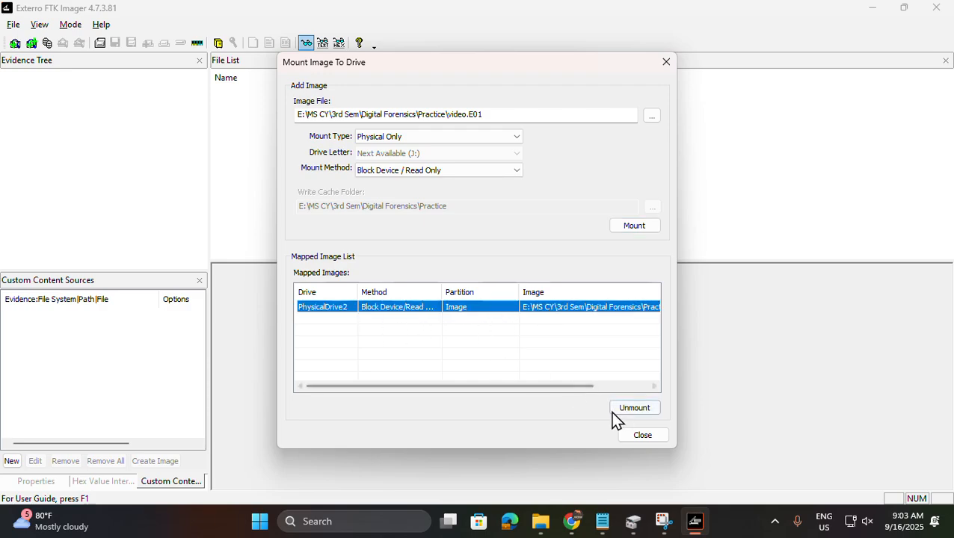
{"action": "left_click", "coordinate": [630, 434]}
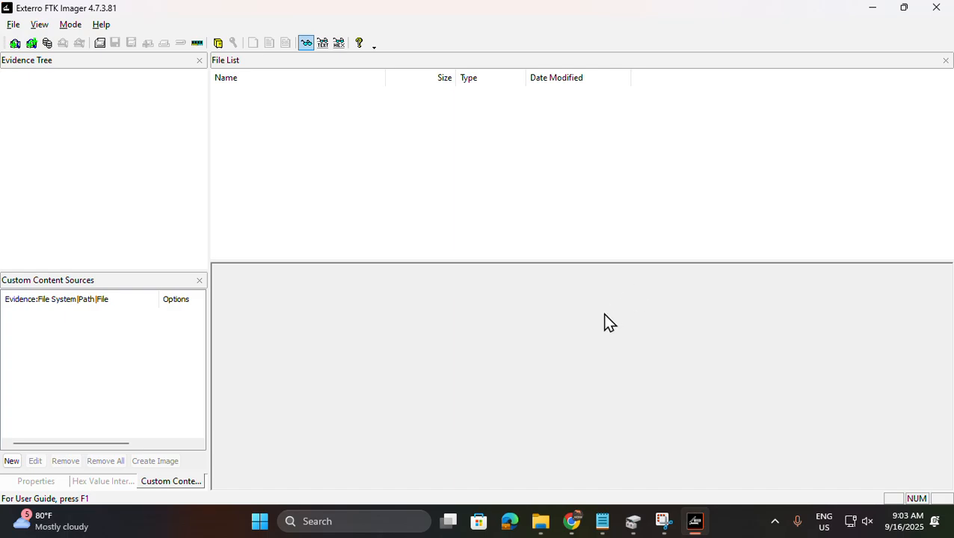
Launch Active@ UNDELETE from the desktop as administrator and open its Advanced Recovery Explorer
{"action": "key", "text": "super+d"}
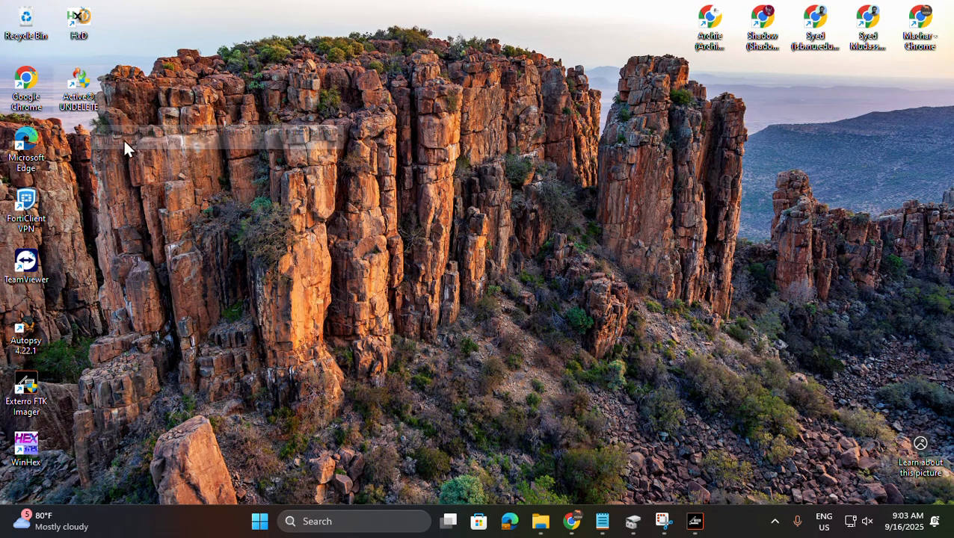
{"action": "right_click", "coordinate": [80, 99]}
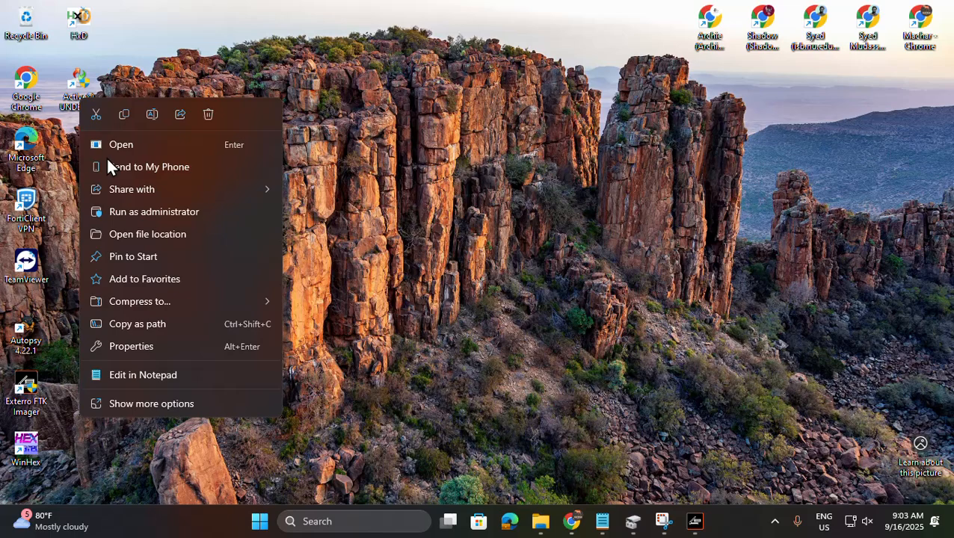
{"action": "left_click", "coordinate": [120, 213]}
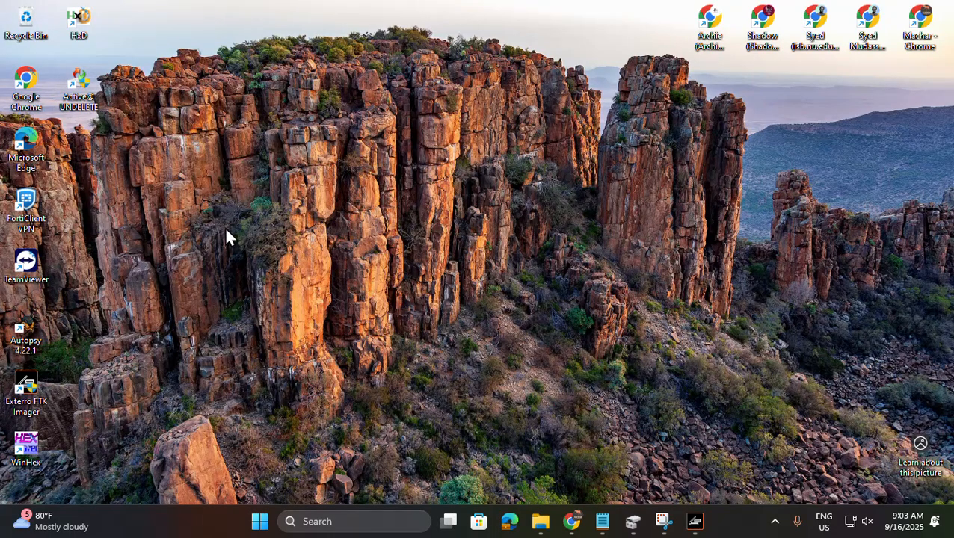
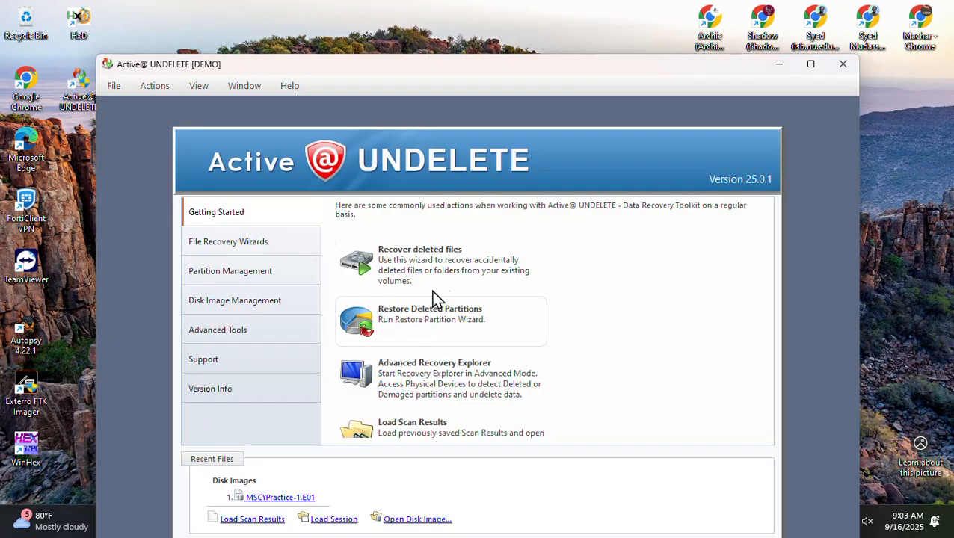
{"action": "left_click", "coordinate": [496, 375]}
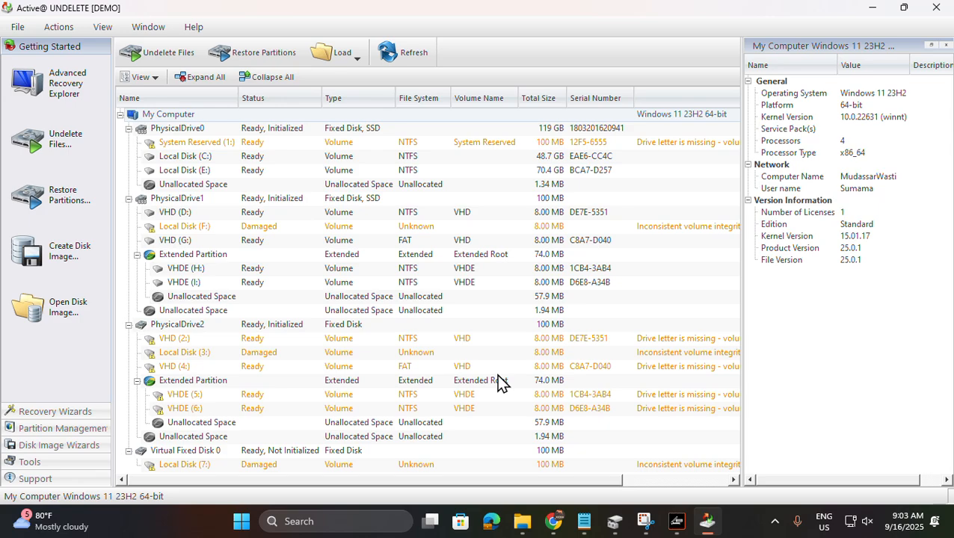
Show the devices in Partition View and collapse all three physical drives and the virtual fixed disk under My Computer
{"action": "left_click", "coordinate": [147, 77]}
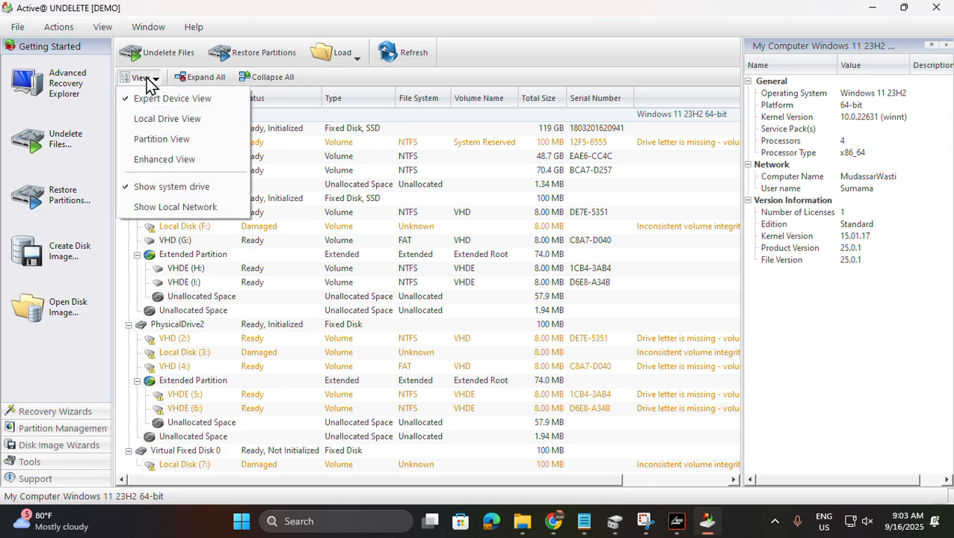
{"action": "left_click", "coordinate": [149, 142]}
{"action": "left_click", "coordinate": [120, 114]}
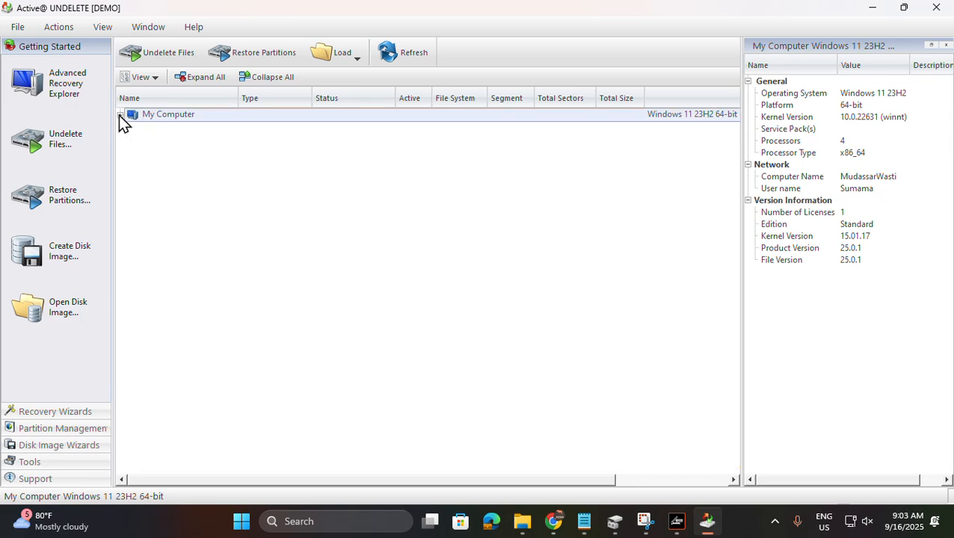
{"action": "left_click", "coordinate": [120, 115]}
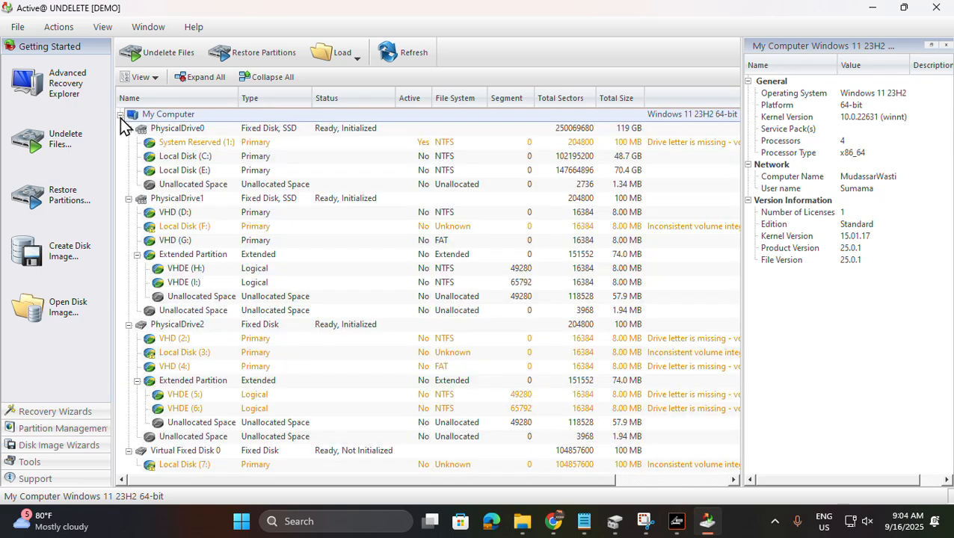
{"action": "left_click", "coordinate": [130, 129]}
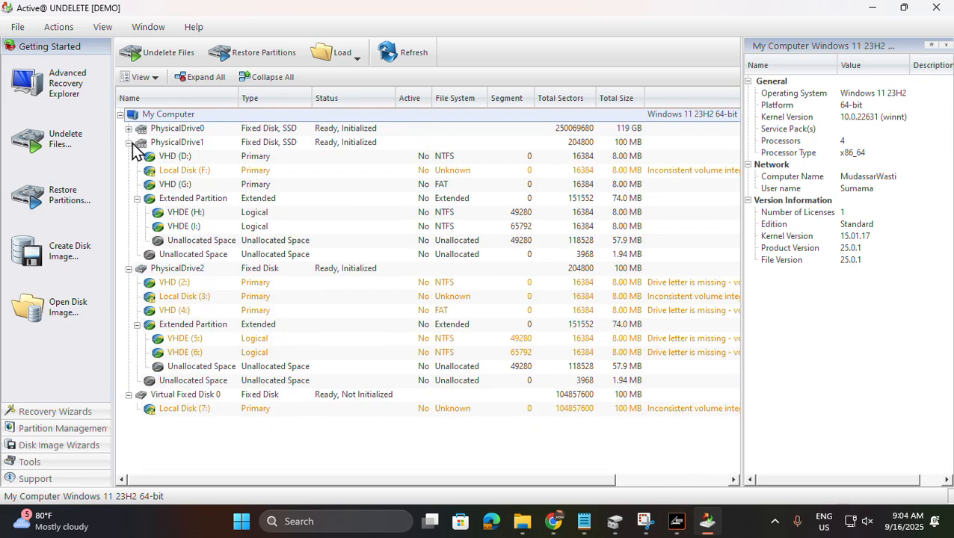
{"action": "left_click", "coordinate": [129, 143]}
{"action": "left_click", "coordinate": [130, 156]}
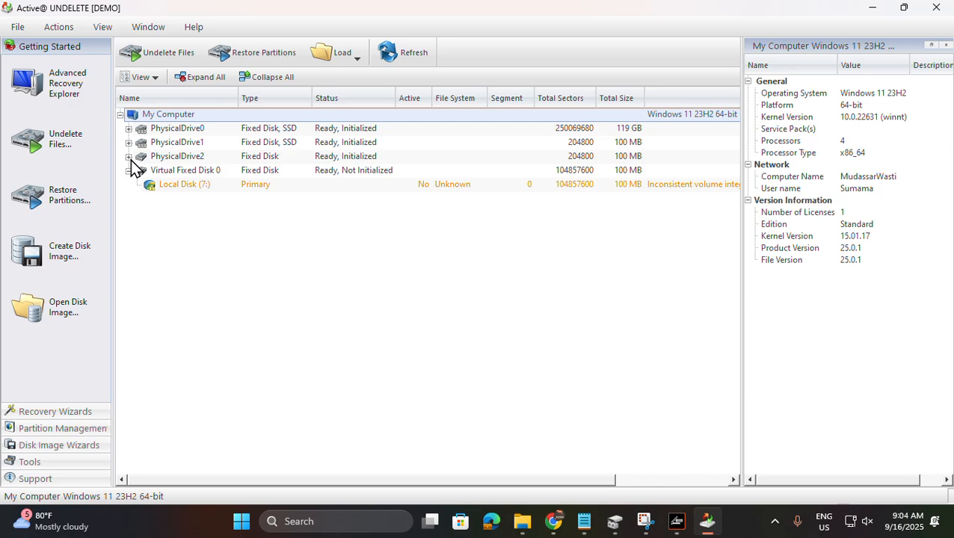
{"action": "left_click", "coordinate": [129, 171]}
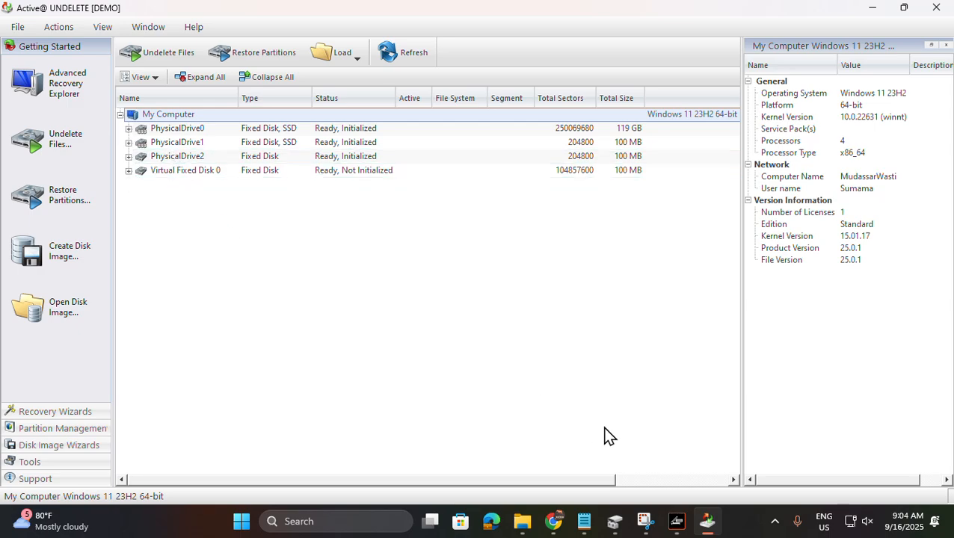
Switch to Notepad and start a new line above "Lets go to the video" reading "In Active@UNDELETE you can see many devices,"
{"action": "left_click", "coordinate": [584, 521]}
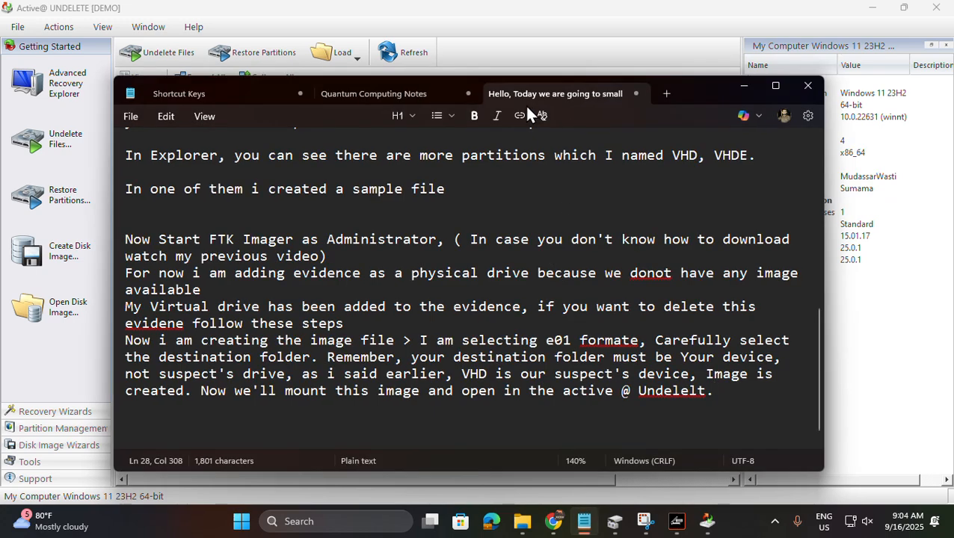
{"action": "scroll", "coordinate": [410, 427], "scroll_direction": "down", "scroll_amount": 1}
{"action": "left_click", "coordinate": [423, 418]}
{"action": "key", "text": "Up"}
{"action": "type", "text": "In Active"}
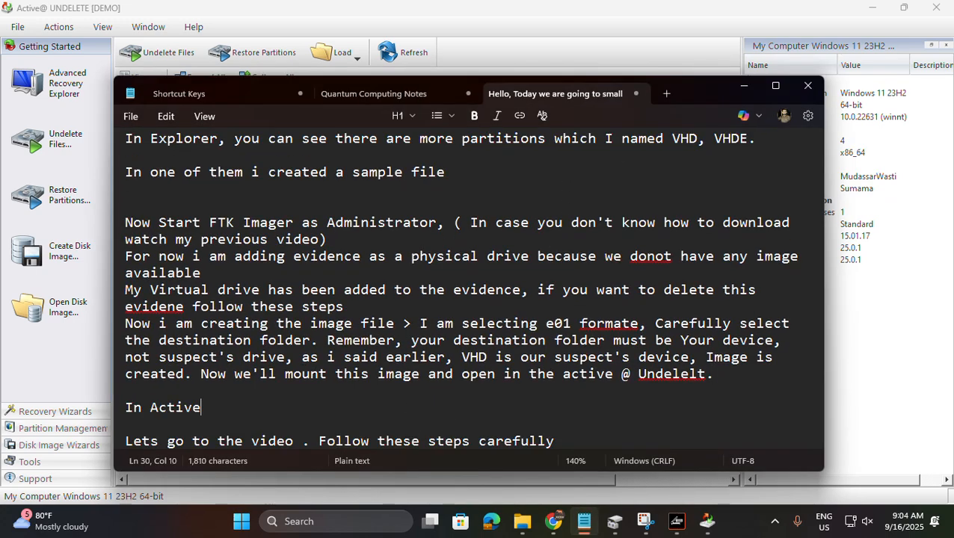
{"action": "type", "text": "@UDN"}
{"action": "key", "text": "BackSpace"}
{"action": "key", "text": "BackSpace"}
{"action": "type", "text": "NDELETE you an"}
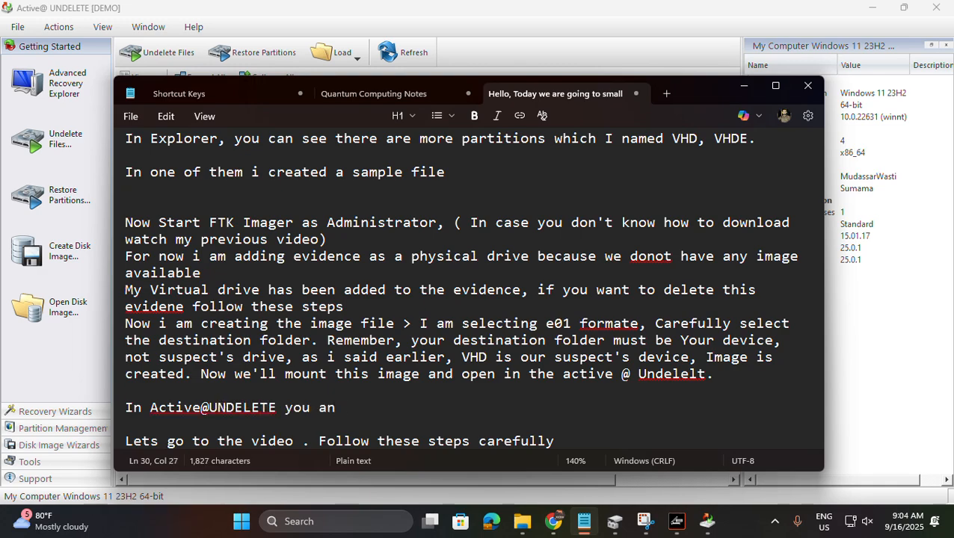
{"action": "key", "text": "BackSpace"}
{"action": "key", "text": "BackSpace"}
{"action": "key", "text": "BackSpace"}
{"action": "type", "text": "can see m"}
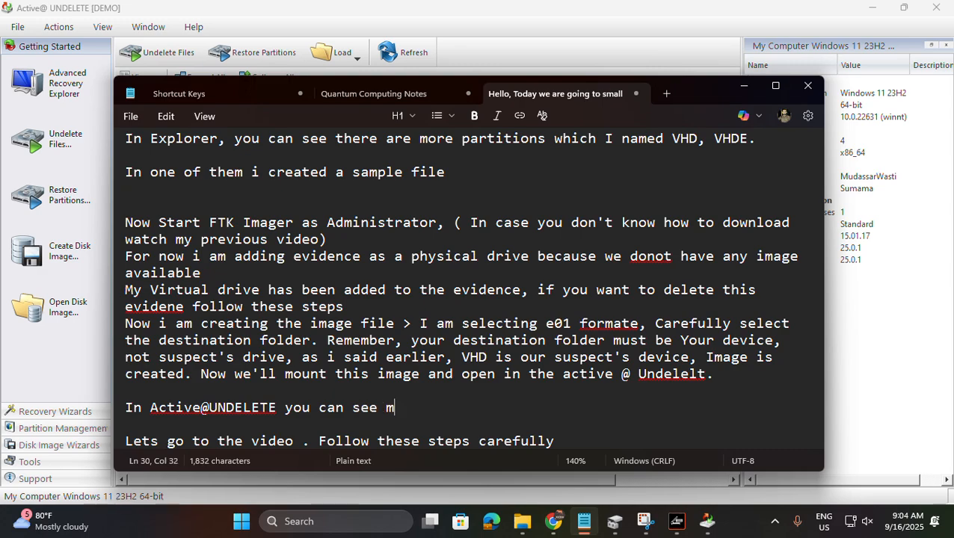
{"action": "type", "text": "any devices, becuas"}
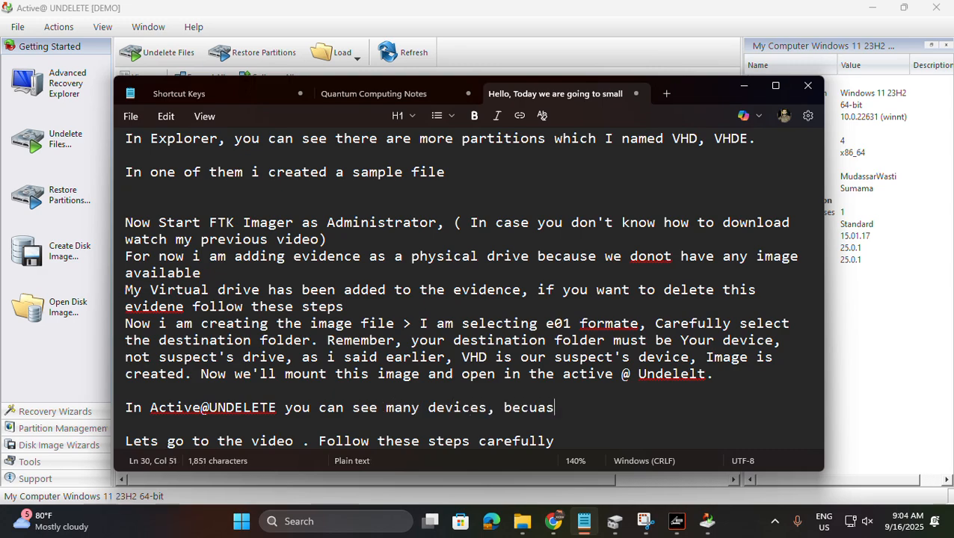
Correct the half-written word and continue the sentence on devices with "because i have created device earlier"
{"action": "key", "text": "BackSpace"}
{"action": "key", "text": "BackSpace"}
{"action": "key", "text": "BackSpace"}
{"action": "type", "text": "ause i have created"}
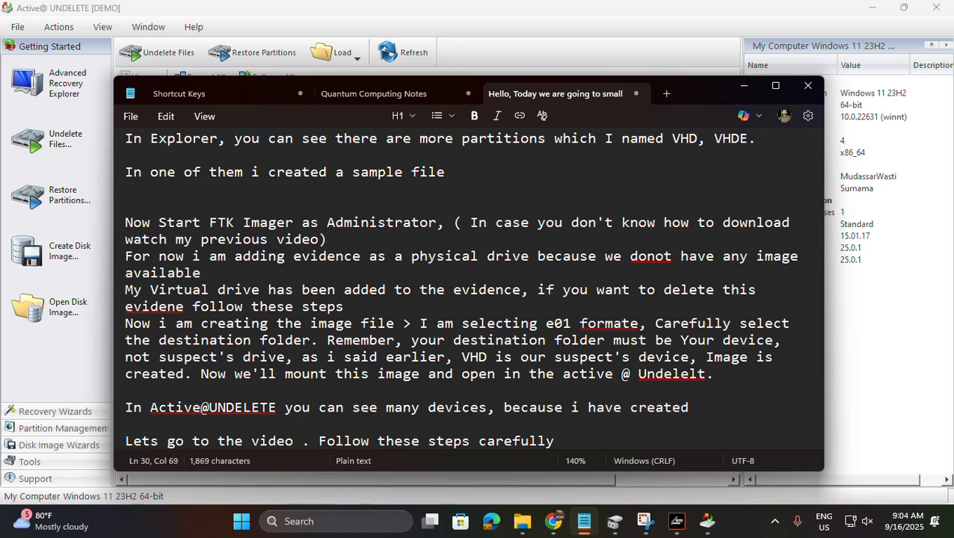
{"action": "type", "text": " devic"}
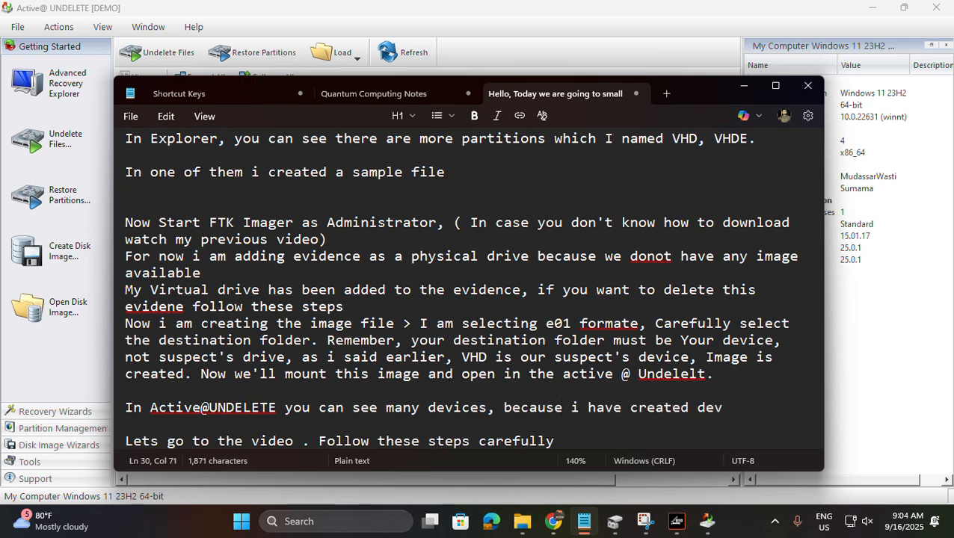
{"action": "type", "text": "e earle"}
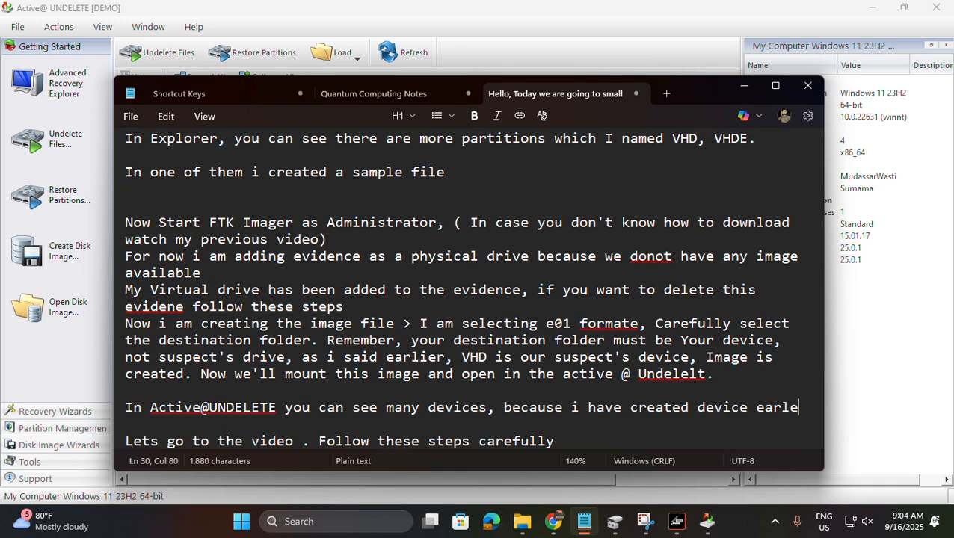
{"action": "key", "text": "BackSpace"}
{"action": "type", "text": "ier"}
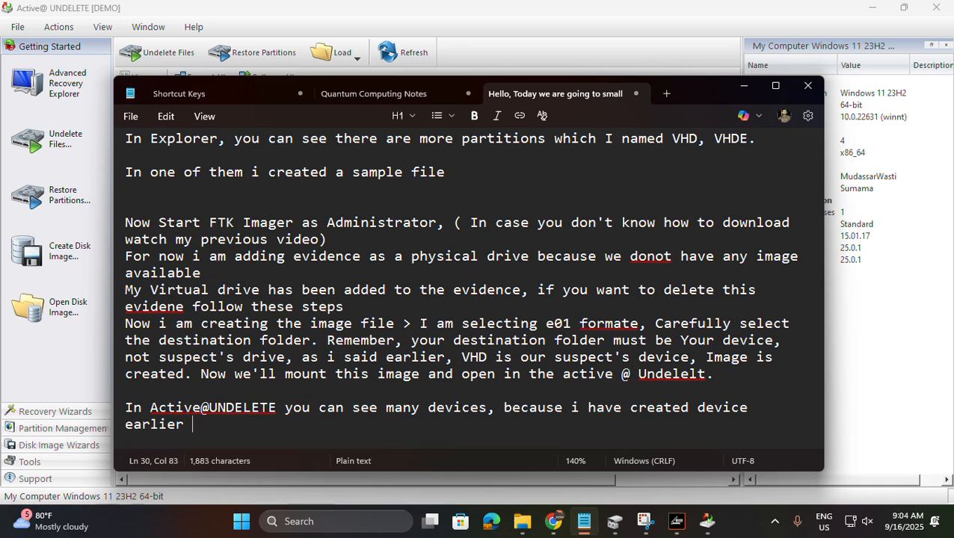
Extend the sentence with "but for now first I delete the whole VHD from Disk Manager then refresh"
{"action": "type", "text": " but  for now "}
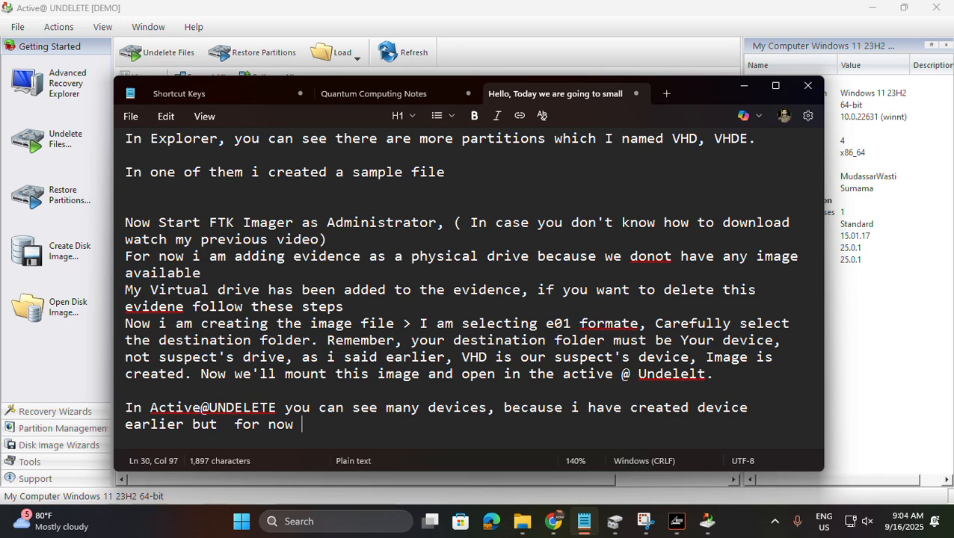
{"action": "type", "text": "first"}
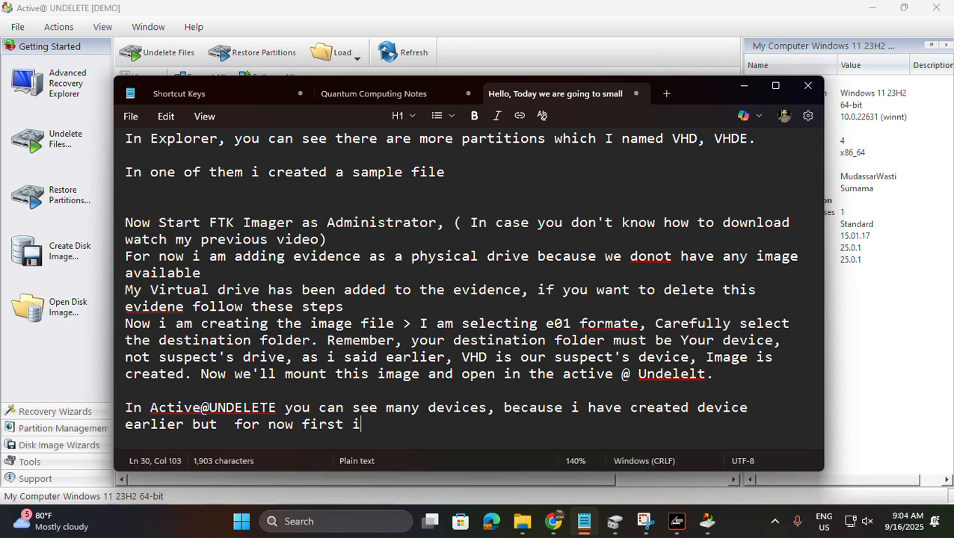
{"action": "type", "text": " I delete the whol"}
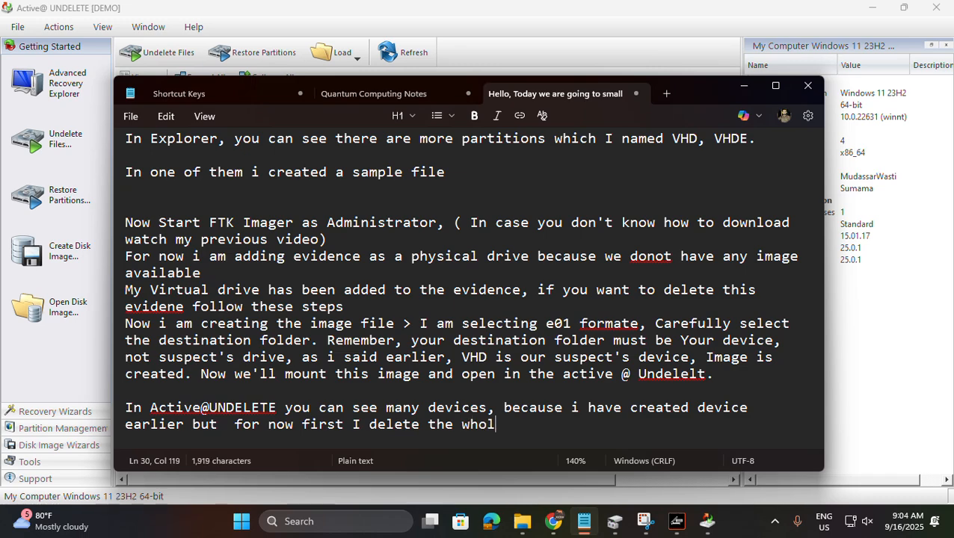
{"action": "type", "text": "e VHD from Disk Manager "}
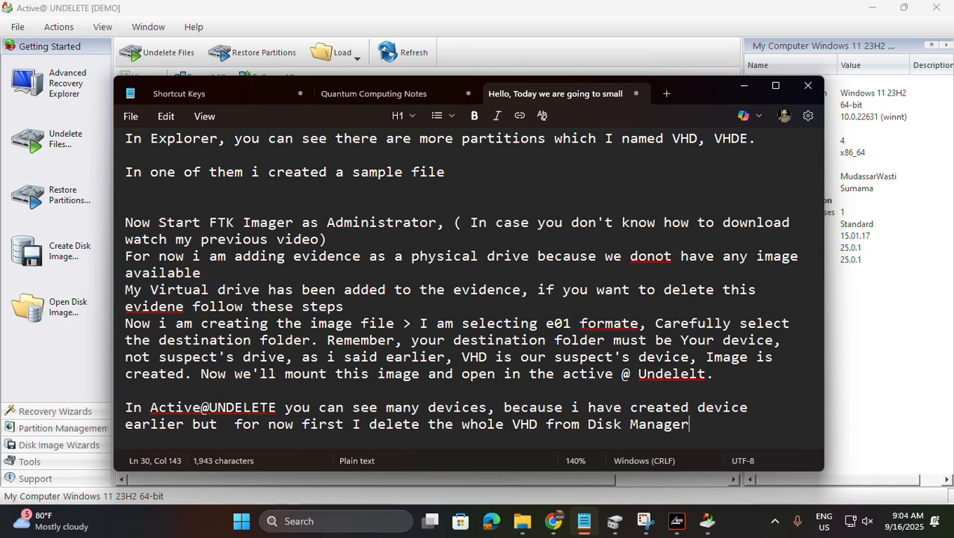
{"action": "type", "text": "then refresh"}
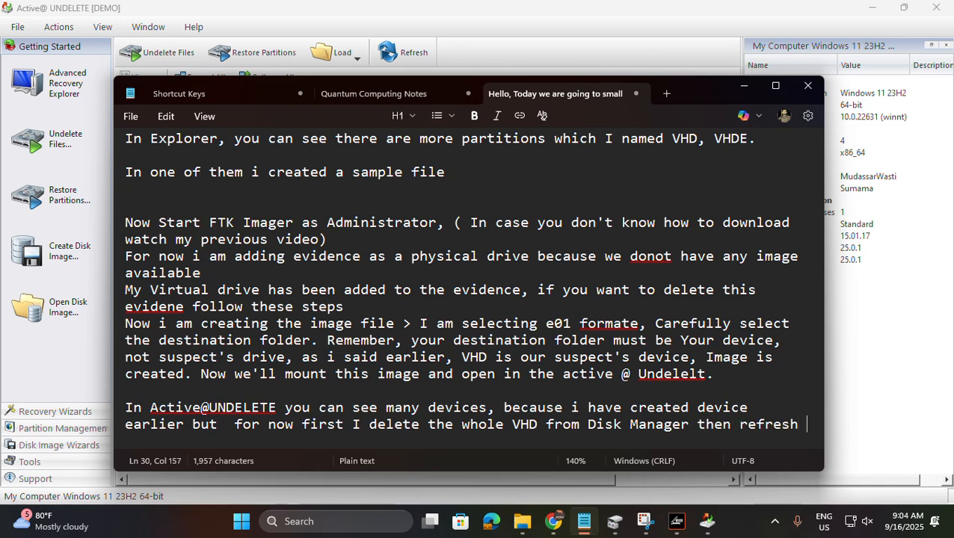
Switch to Disk Management, detach the Disk 1 virtual hard disk video-1.vhd, and minimize the window
{"action": "key", "text": "alt+Tab"}
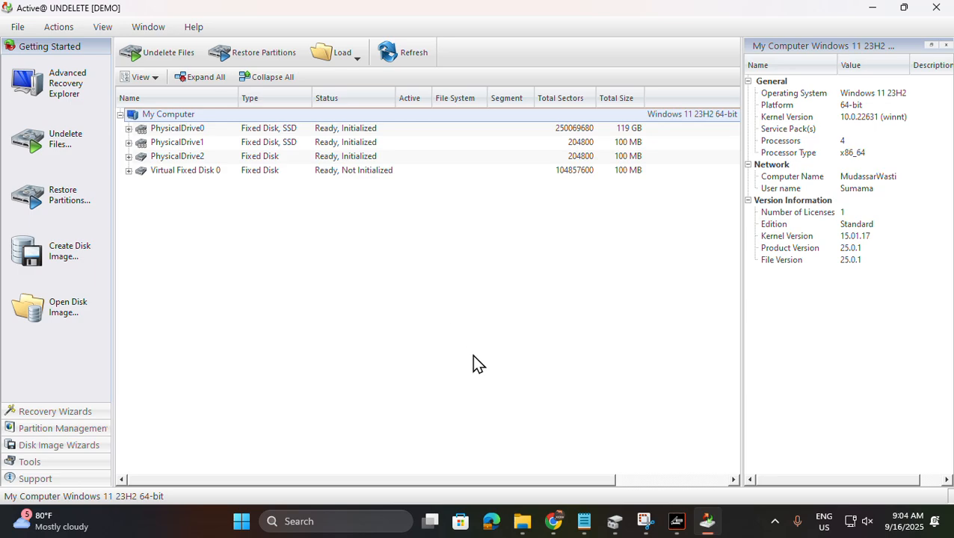
{"action": "left_click", "coordinate": [615, 522]}
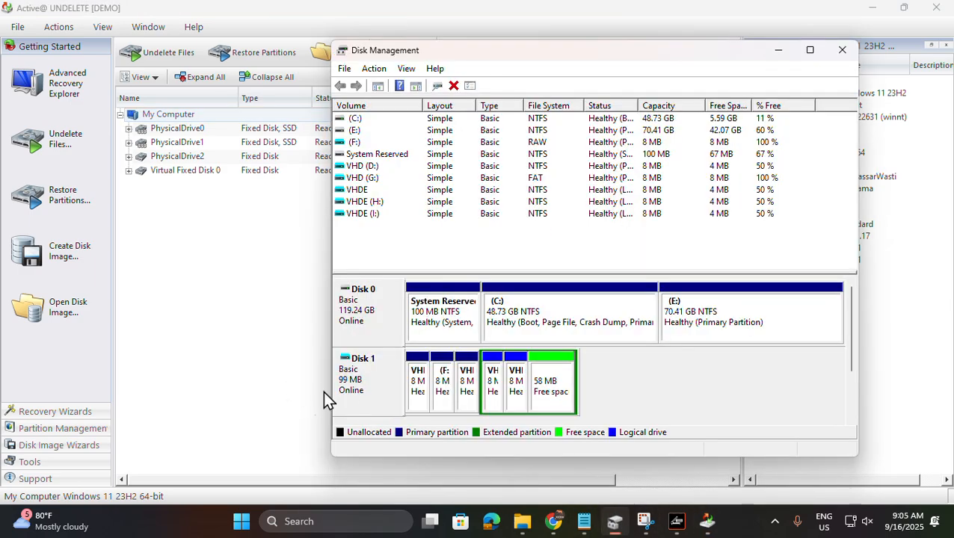
{"action": "right_click", "coordinate": [372, 394]}
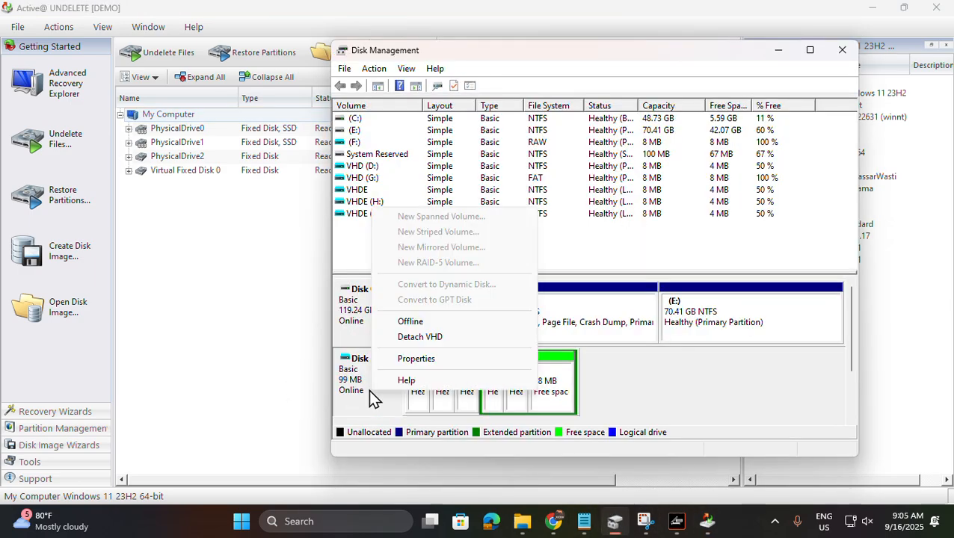
{"action": "left_click", "coordinate": [404, 338]}
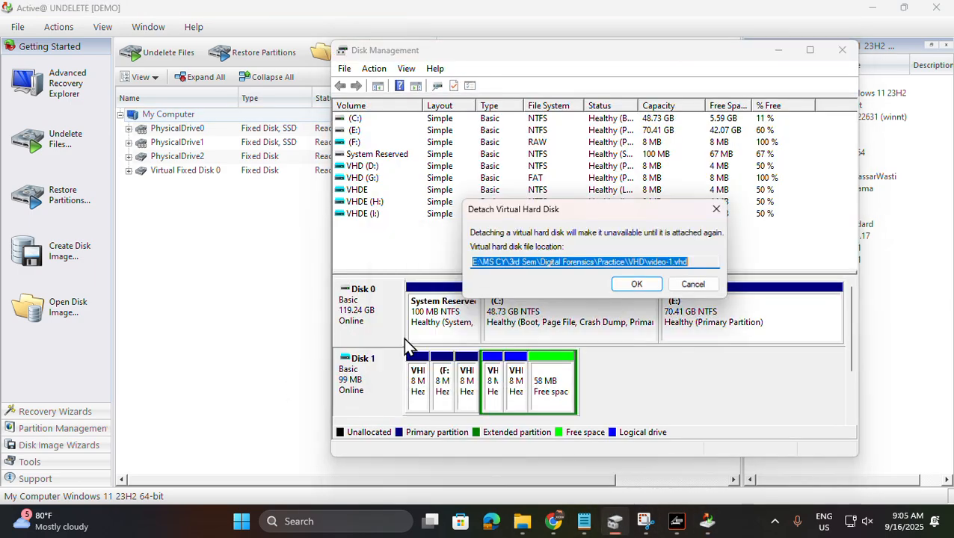
{"action": "left_click", "coordinate": [637, 285]}
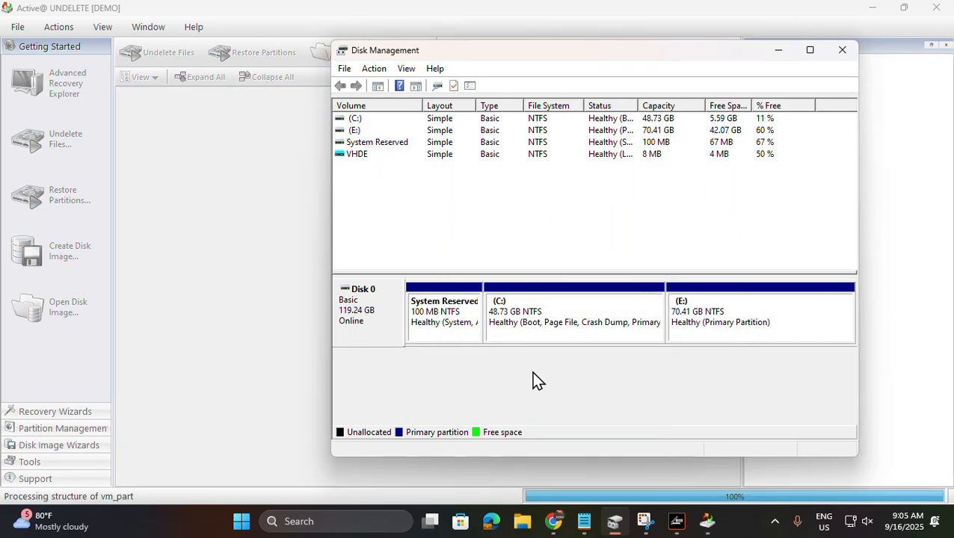
{"action": "left_click", "coordinate": [778, 50]}
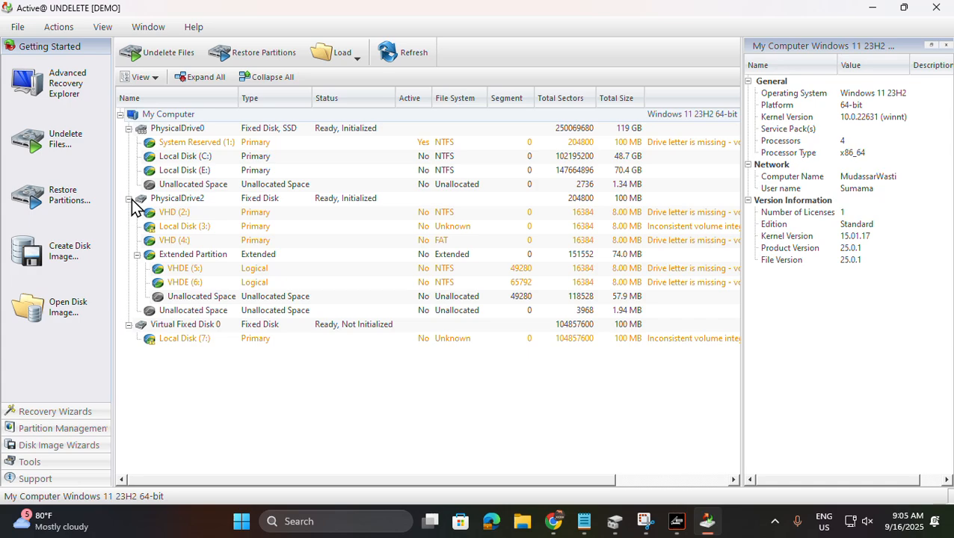
Load the disk image video.E01 from the Practice folder, with the file filter set to All Files, and dismiss the message
{"action": "left_click", "coordinate": [331, 56]}
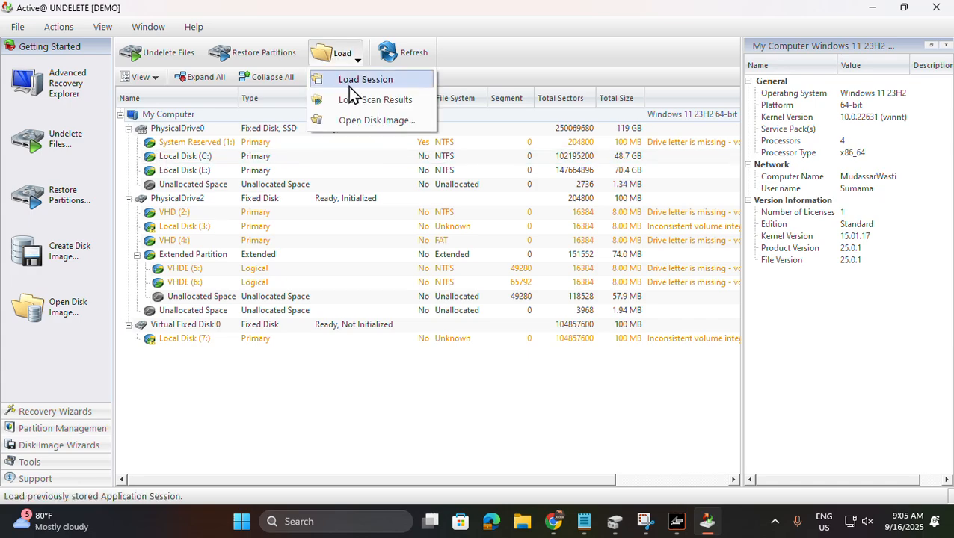
{"action": "left_click", "coordinate": [338, 122]}
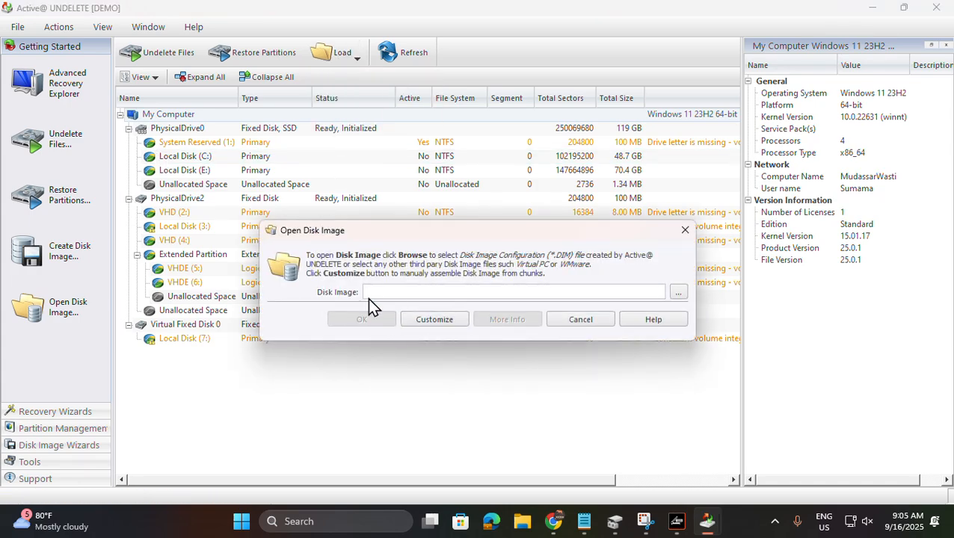
{"action": "left_click", "coordinate": [676, 294]}
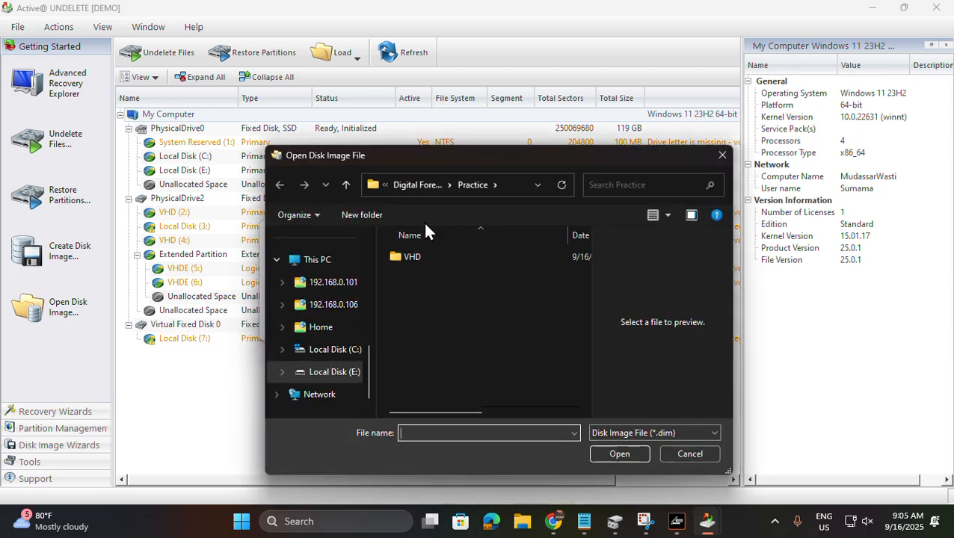
{"action": "left_click", "coordinate": [594, 434]}
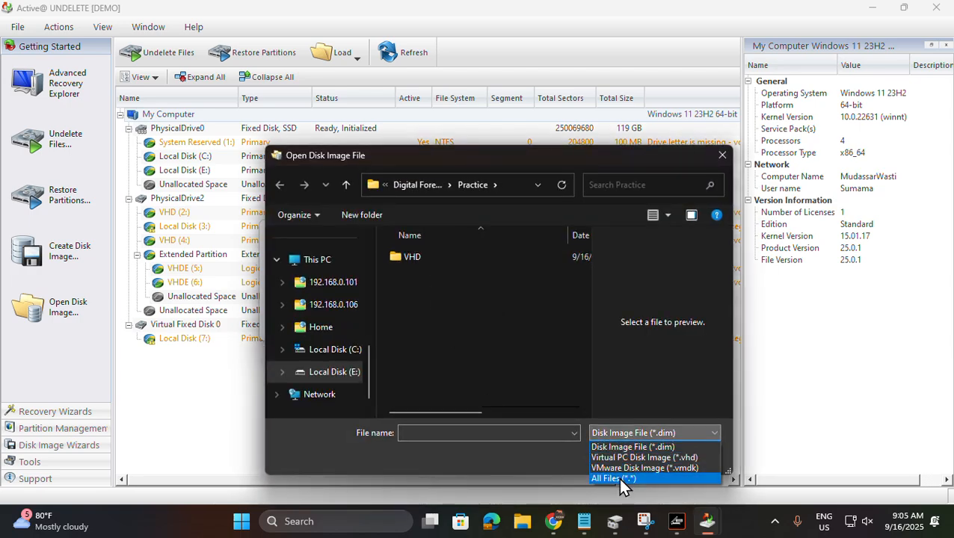
{"action": "left_click", "coordinate": [619, 479]}
{"action": "scroll", "coordinate": [475, 344], "scroll_direction": "down", "scroll_amount": 3}
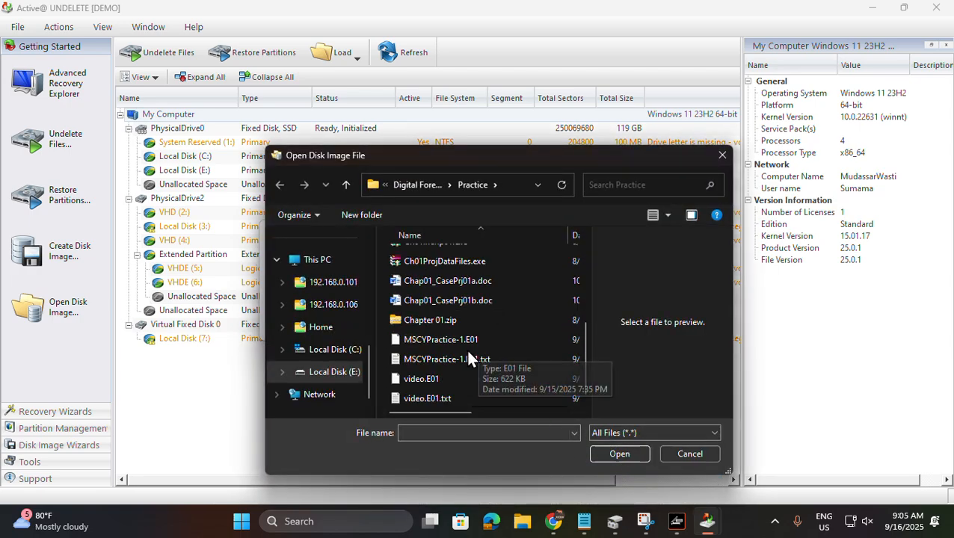
{"action": "left_click", "coordinate": [438, 380]}
{"action": "left_click", "coordinate": [614, 454]}
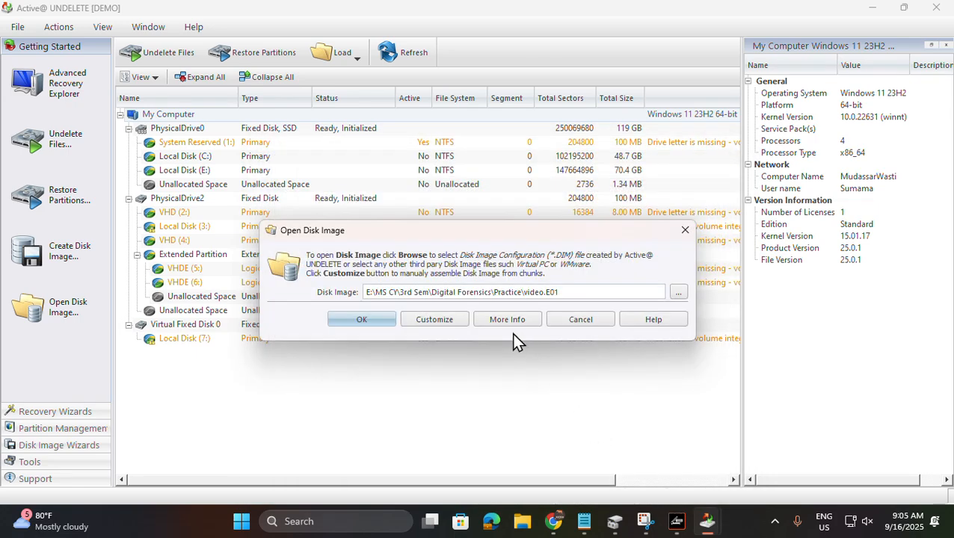
{"action": "left_click", "coordinate": [385, 319]}
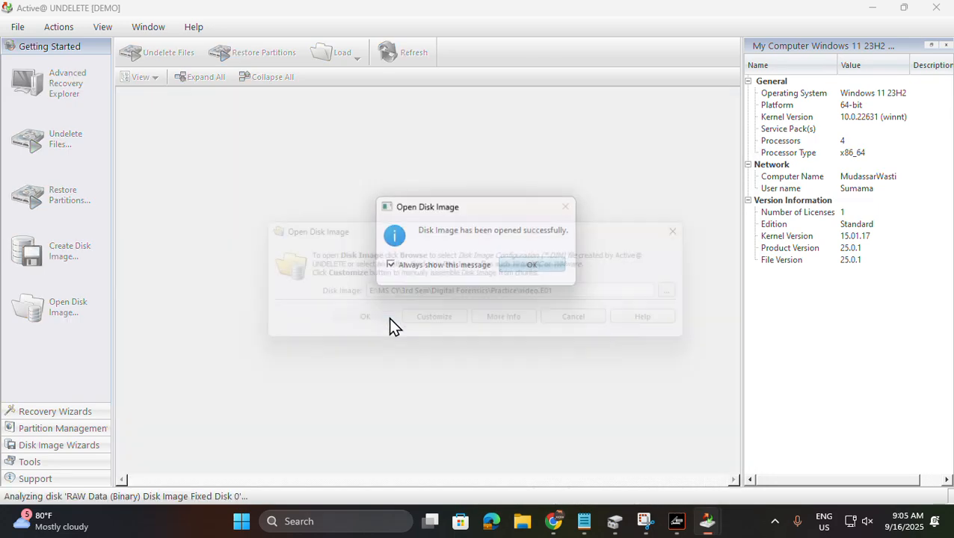
{"action": "left_click", "coordinate": [536, 268]}
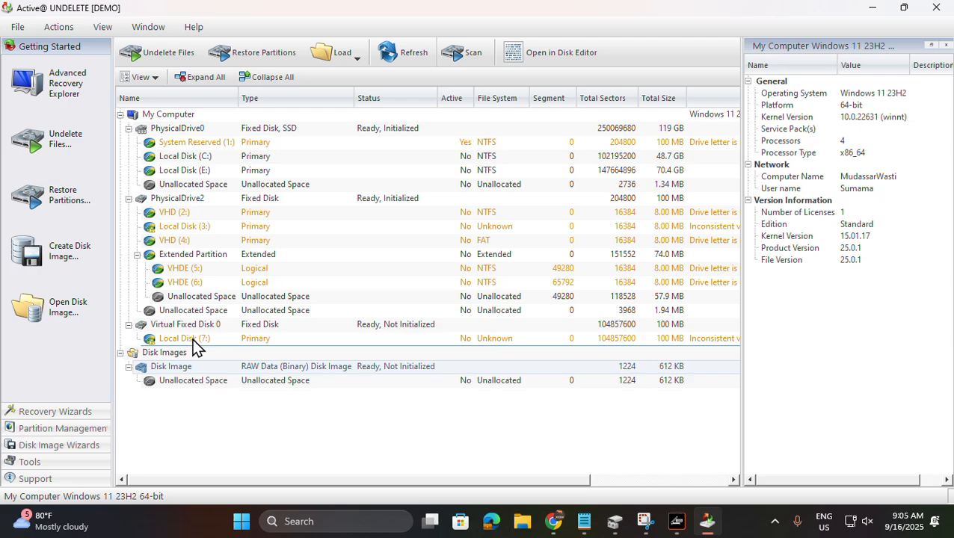
Collapse PhysicalDrive2 in the device tree and open the loaded disk image in the Disk Editor
{"action": "left_click", "coordinate": [128, 200]}
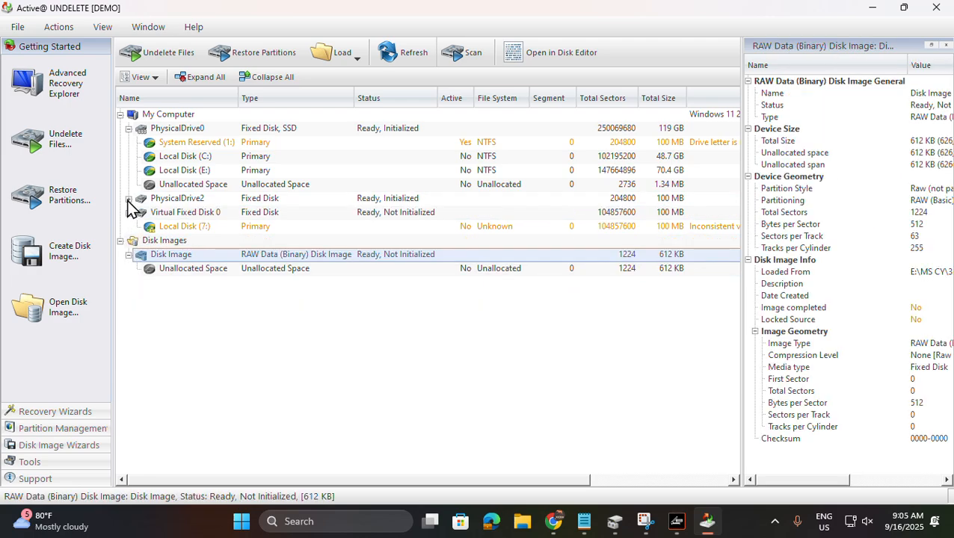
{"action": "left_click", "coordinate": [120, 240]}
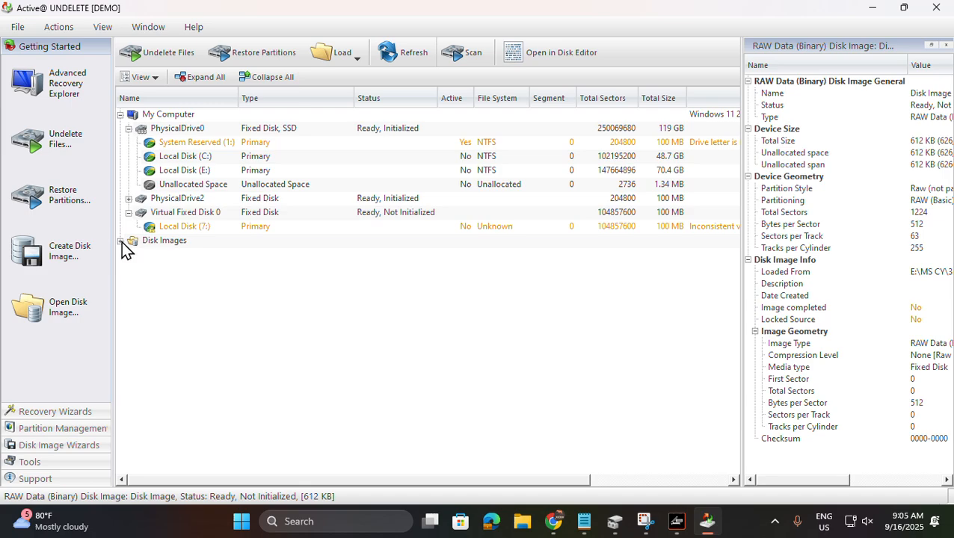
{"action": "left_click", "coordinate": [120, 240]}
{"action": "right_click", "coordinate": [168, 260]}
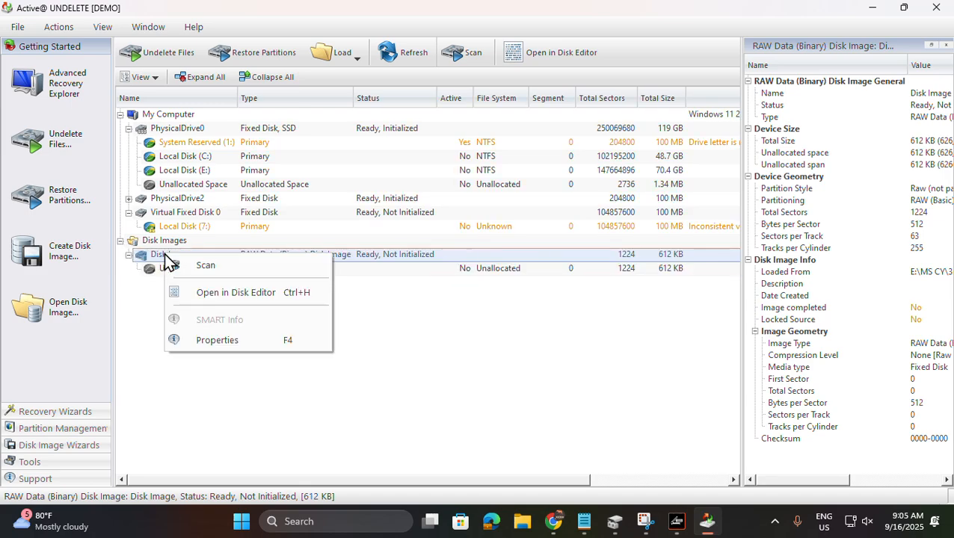
{"action": "left_click", "coordinate": [187, 295]}
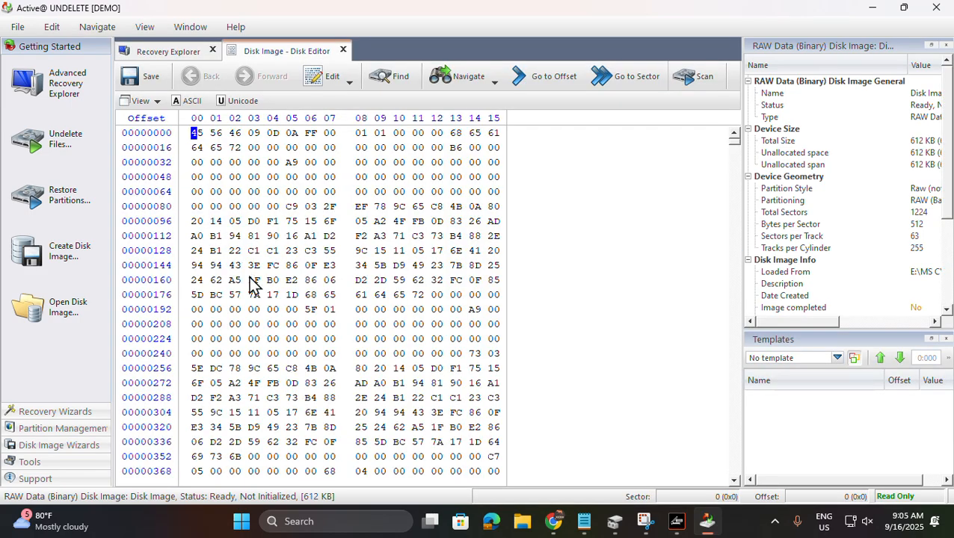
Examine the hexadecimal contents of the disk image's first sectors and return to offset 0
{"action": "scroll", "coordinate": [254, 224], "scroll_direction": "down", "scroll_amount": 7}
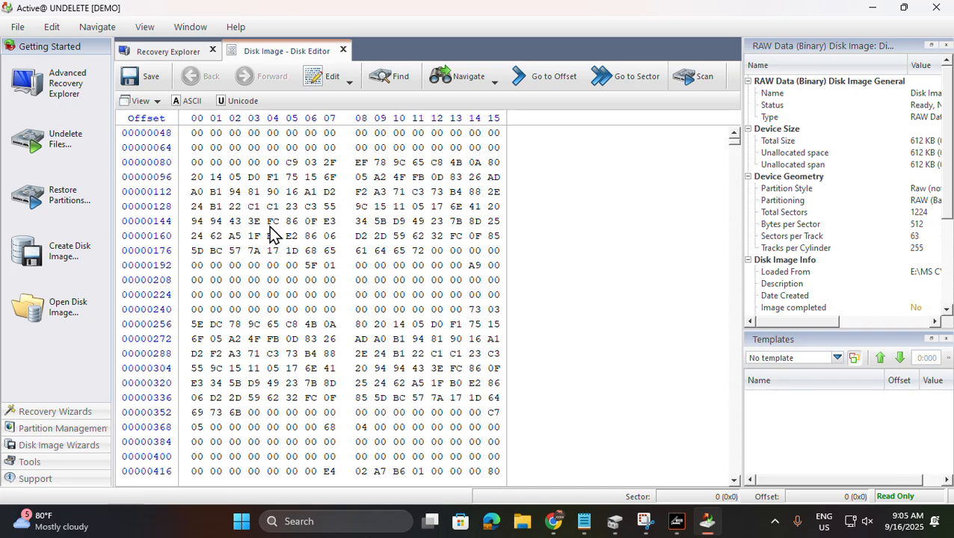
{"action": "scroll", "coordinate": [267, 228], "scroll_direction": "down", "scroll_amount": 2}
{"action": "scroll", "coordinate": [254, 217], "scroll_direction": "up", "scroll_amount": 9}
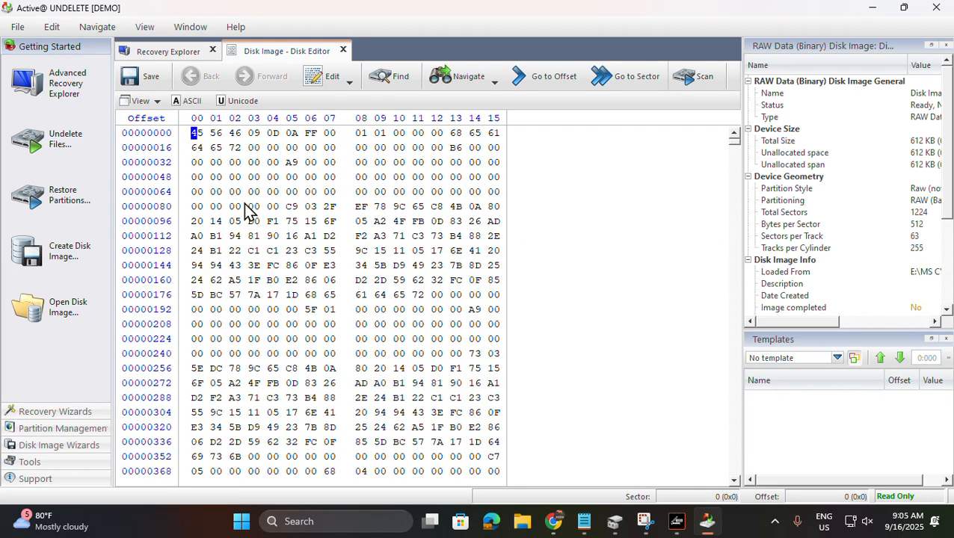
{"action": "scroll", "coordinate": [234, 207], "scroll_direction": "down", "scroll_amount": 20}
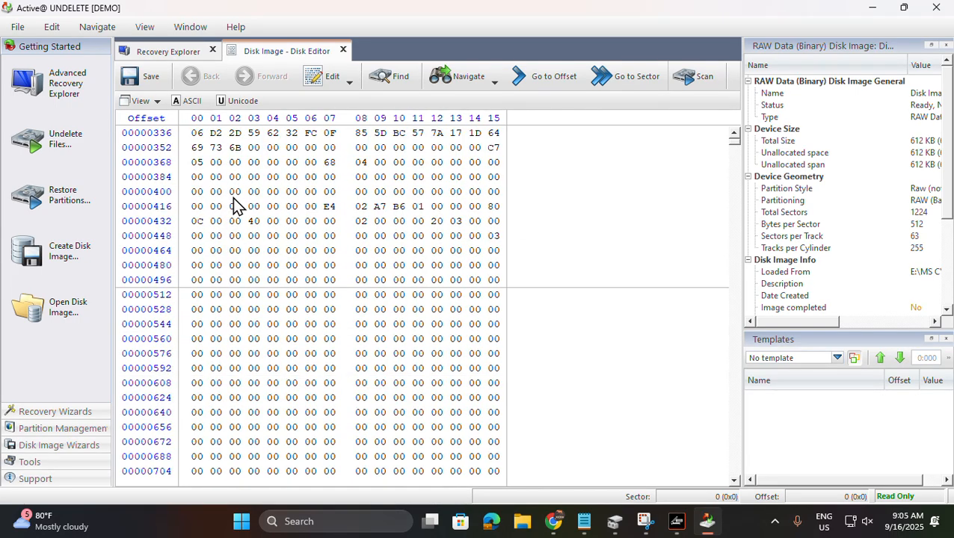
{"action": "scroll", "coordinate": [235, 206], "scroll_direction": "down", "scroll_amount": 6}
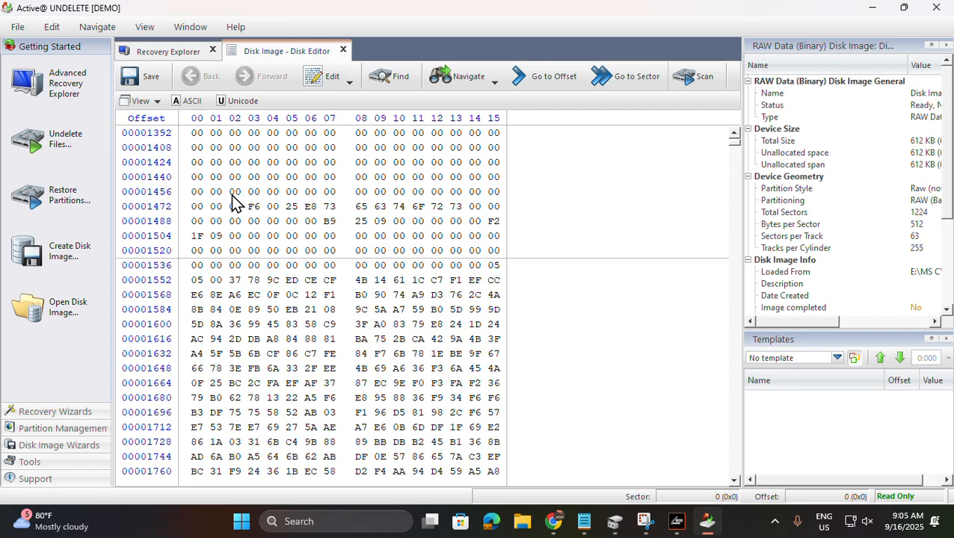
{"action": "scroll", "coordinate": [234, 266], "scroll_direction": "up", "scroll_amount": 3}
{"action": "scroll", "coordinate": [234, 266], "scroll_direction": "up", "scroll_amount": 20}
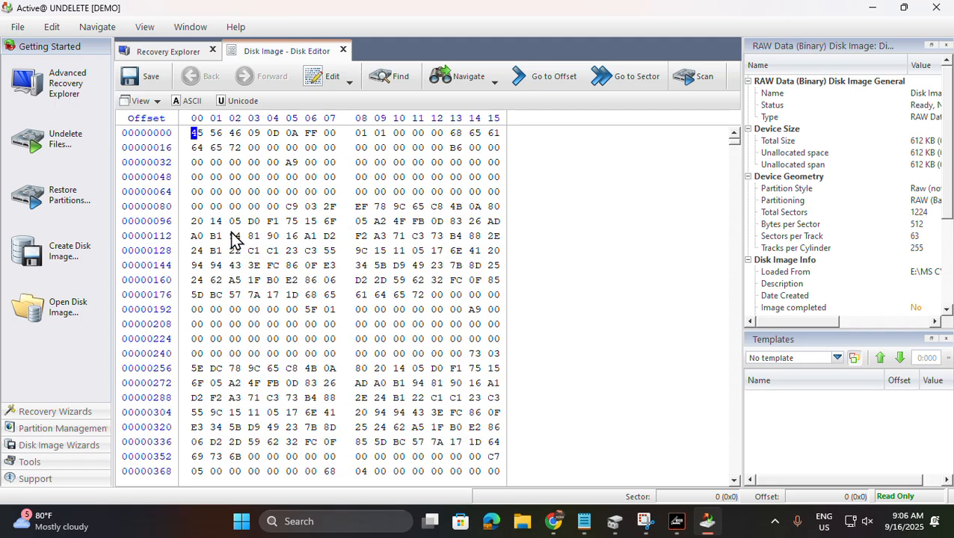
Add to the Notepad notes "you can see after deleting the disk , we have found our image file and data in it." and return to Active@ UNDELETE
{"action": "left_click", "coordinate": [584, 521]}
{"action": "scroll", "coordinate": [615, 377], "scroll_direction": "down", "scroll_amount": 1}
{"action": "key", "text": "Return"}
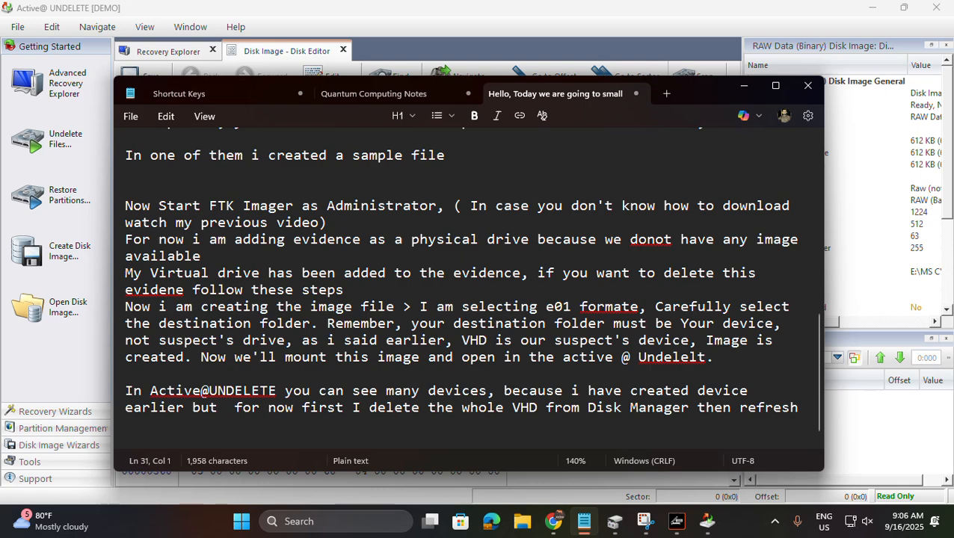
{"action": "key", "text": "Return"}
{"action": "key", "text": "Return"}
{"action": "type", "text": "you can "}
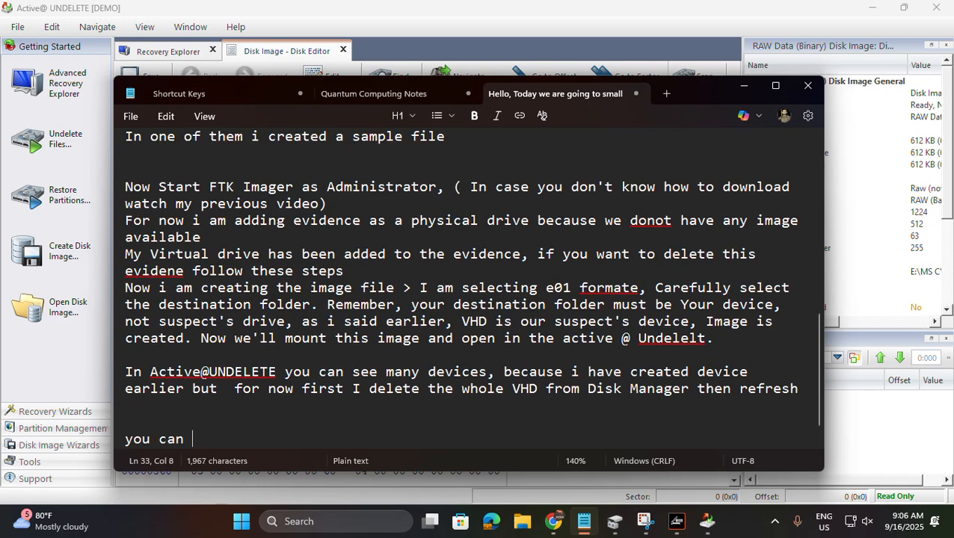
{"action": "type", "text": "see afte"}
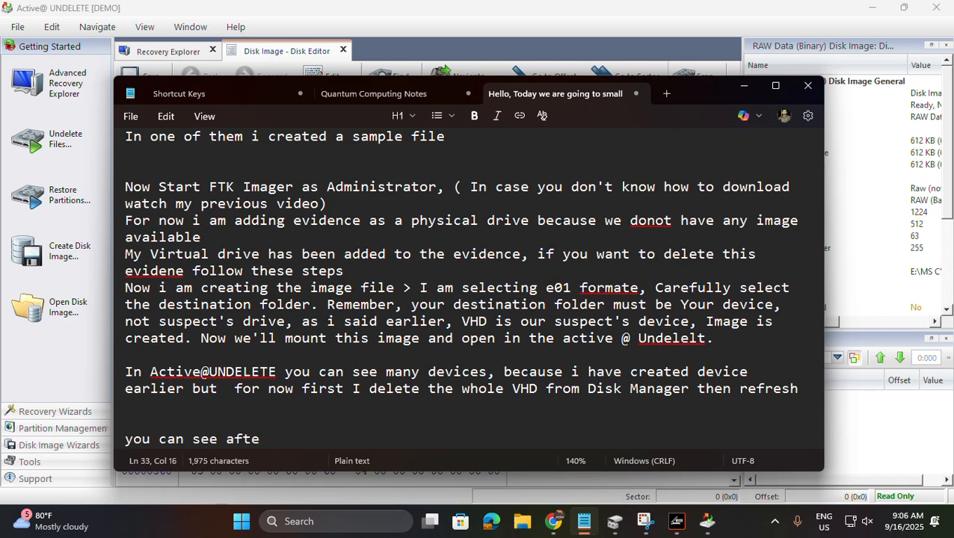
{"action": "type", "text": "r deleting"}
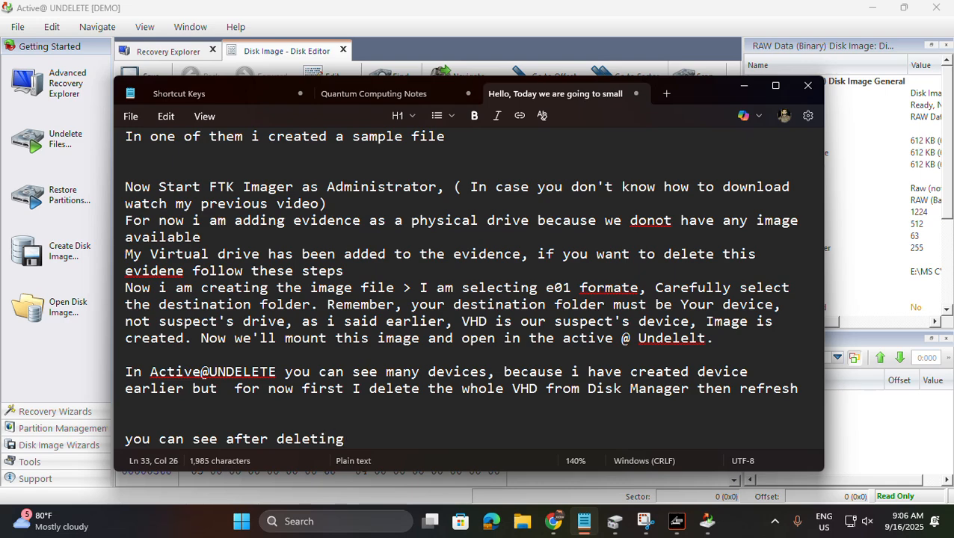
{"action": "type", "text": " the disk , we have found our image file and data"}
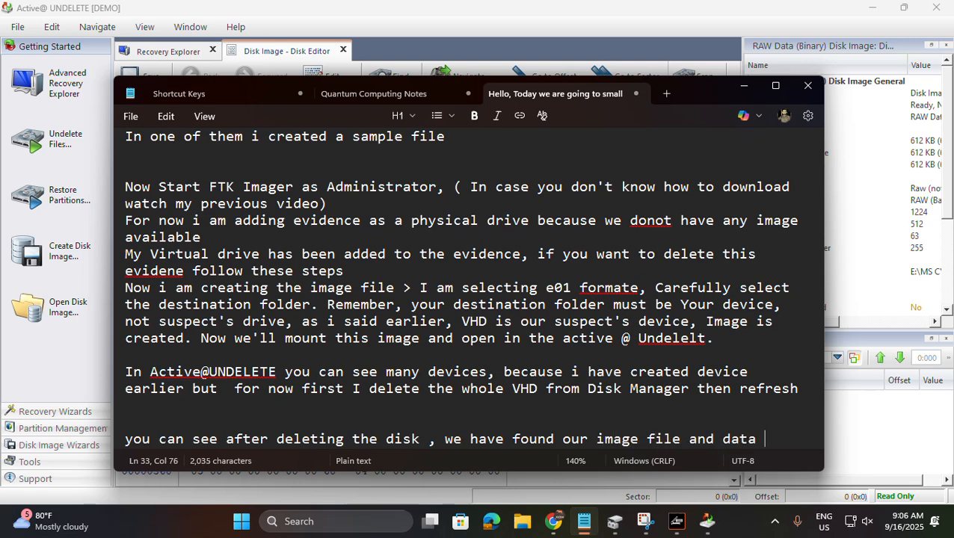
{"action": "type", "text": " in it."}
{"action": "key", "text": "alt"}
{"action": "key", "text": "alt+Tab"}
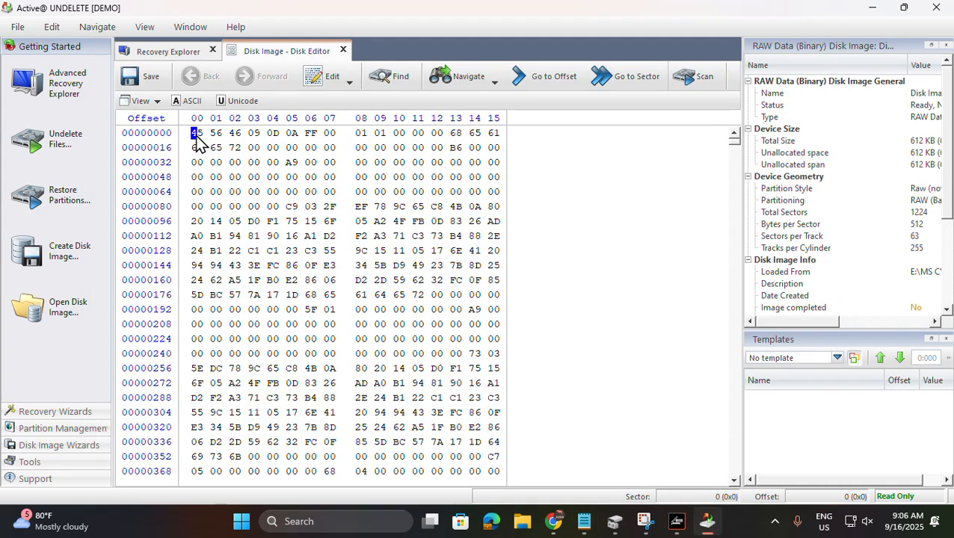
Apply the Master Boot Record template to the disk image and inspect the highlighted bytes of its first sector
{"action": "left_click", "coordinate": [837, 360]}
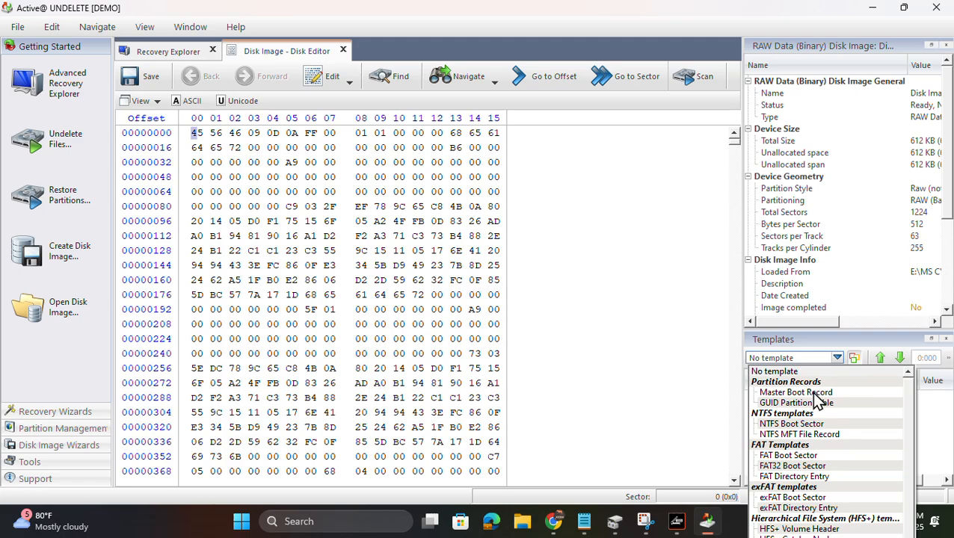
{"action": "left_click", "coordinate": [817, 393]}
{"action": "scroll", "coordinate": [309, 213], "scroll_direction": "down", "scroll_amount": 6}
{"action": "scroll", "coordinate": [307, 213], "scroll_direction": "up", "scroll_amount": 6}
{"action": "scroll", "coordinate": [319, 222], "scroll_direction": "down", "scroll_amount": 3}
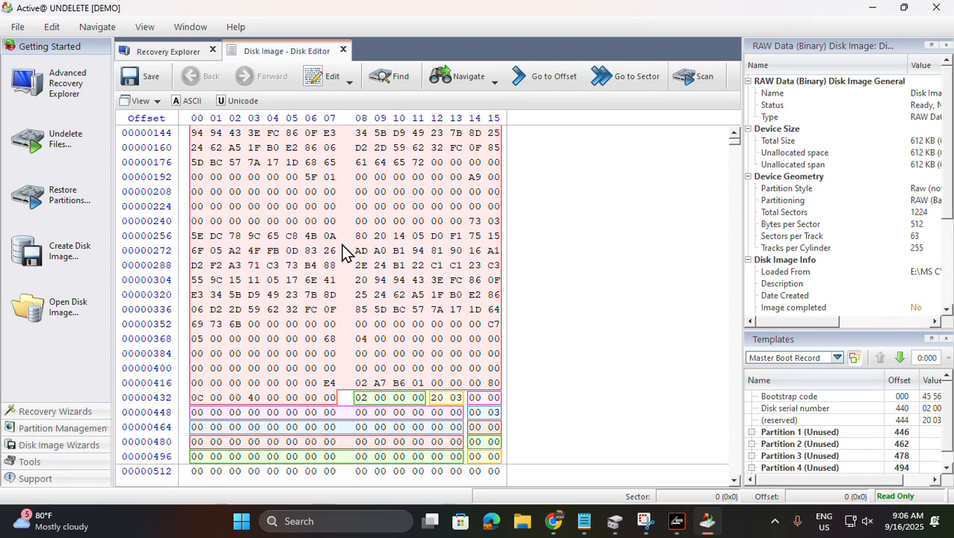
{"action": "scroll", "coordinate": [333, 244], "scroll_direction": "up", "scroll_amount": 3}
{"action": "left_click", "coordinate": [233, 151]}
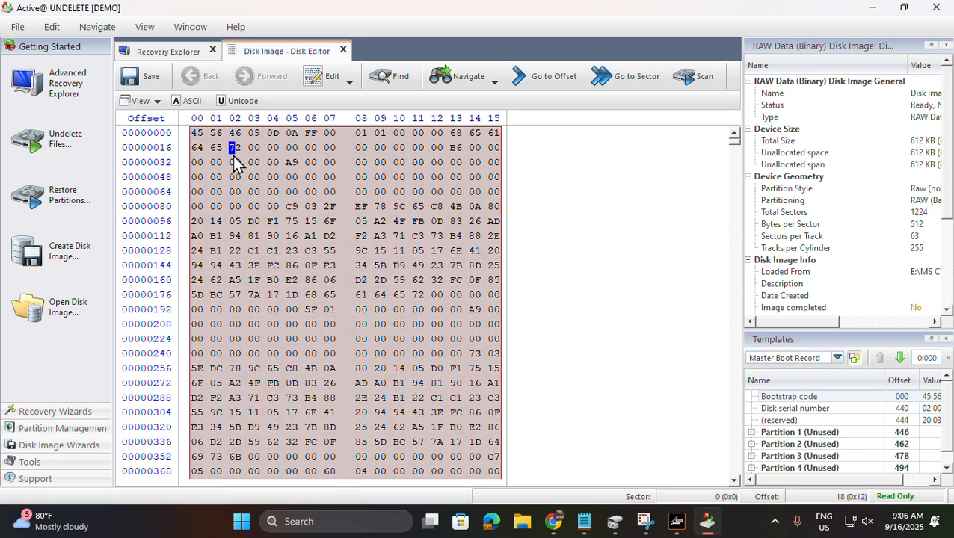
{"action": "left_click", "coordinate": [199, 137]}
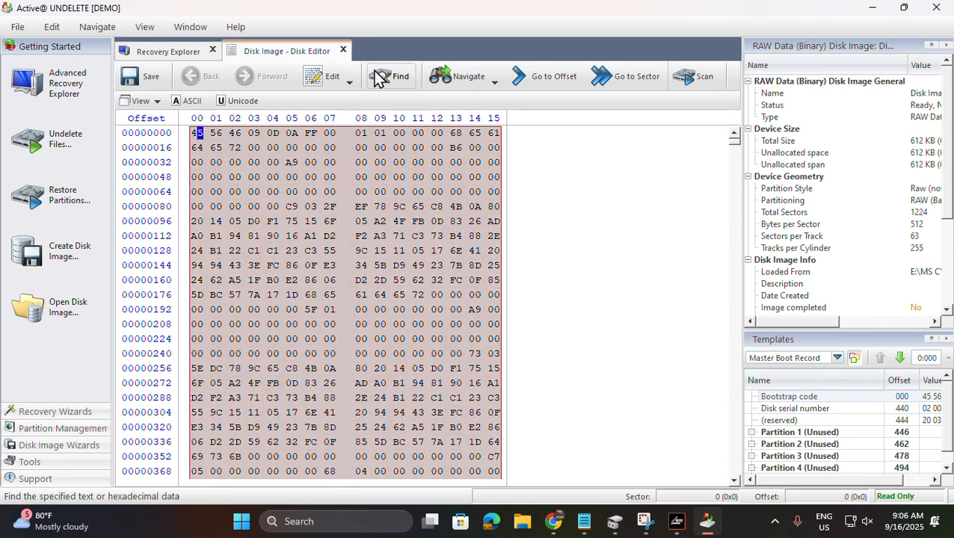
{"action": "left_click", "coordinate": [336, 82]}
{"action": "left_click", "coordinate": [294, 59]}
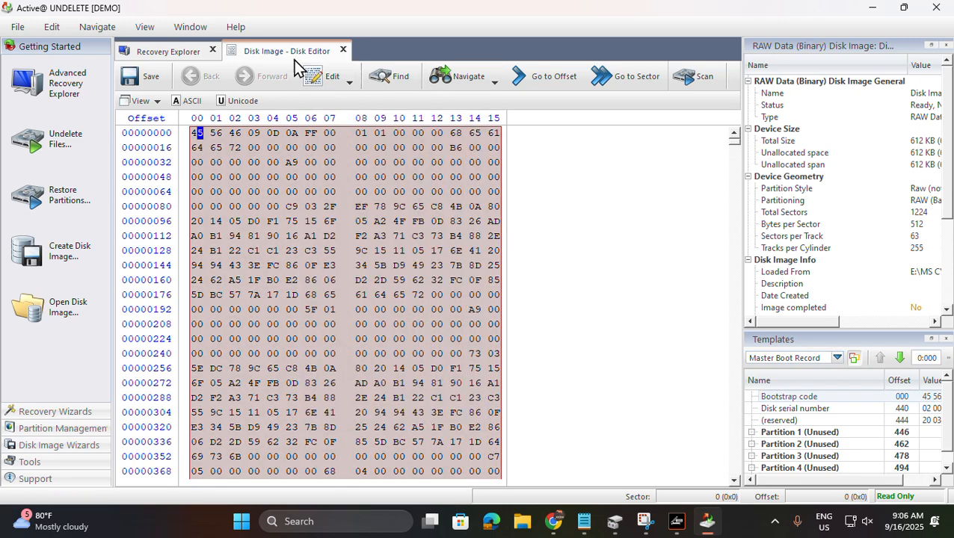
Open PhysicalDrive2 from the Recovery Explorer in the Disk Editor and view the partition table at the end of its first sector
{"action": "left_click", "coordinate": [179, 56]}
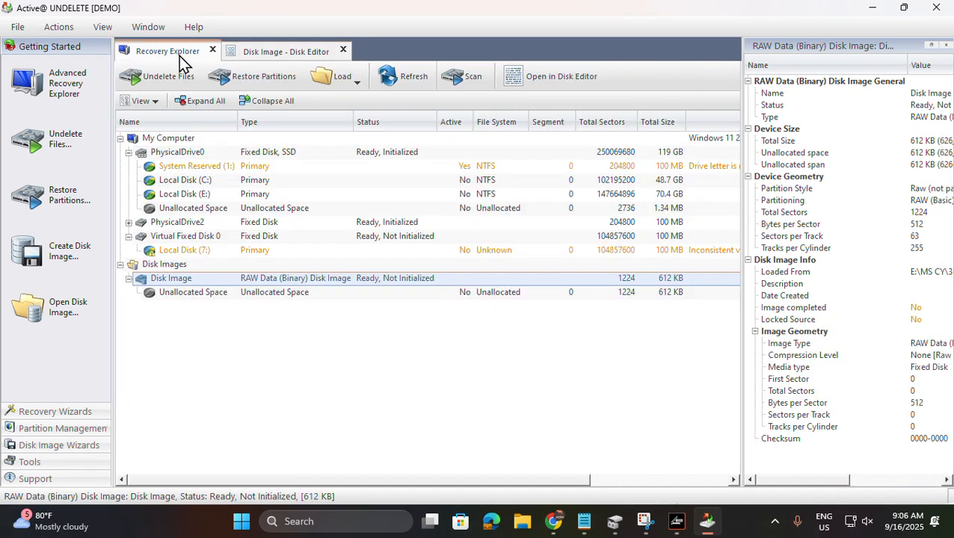
{"action": "left_click", "coordinate": [176, 223]}
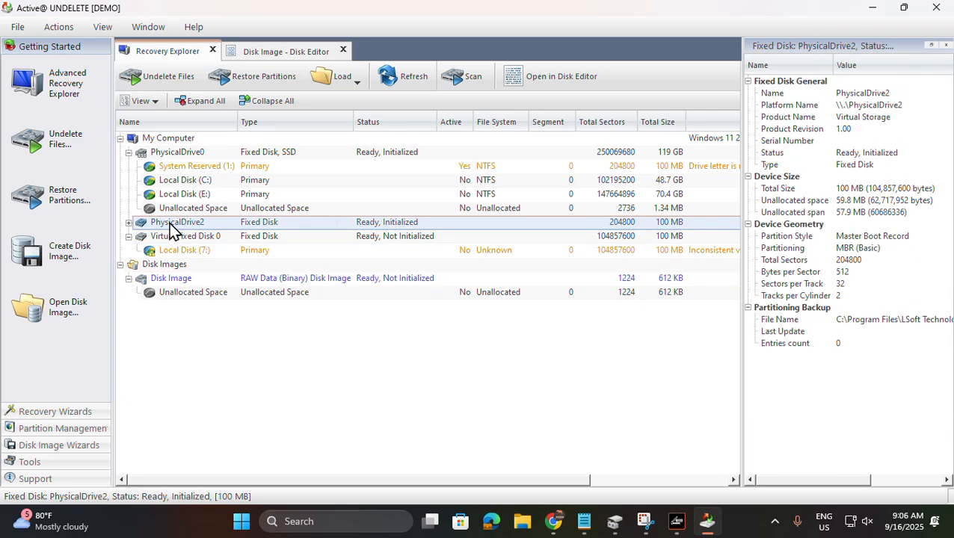
{"action": "right_click", "coordinate": [170, 222]}
{"action": "left_click", "coordinate": [209, 264]}
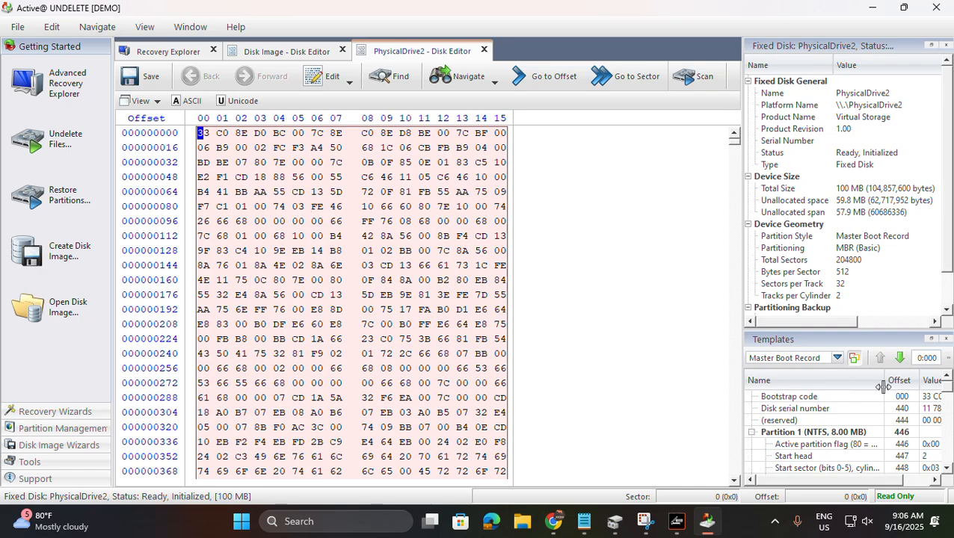
{"action": "scroll", "coordinate": [318, 329], "scroll_direction": "down", "scroll_amount": 6}
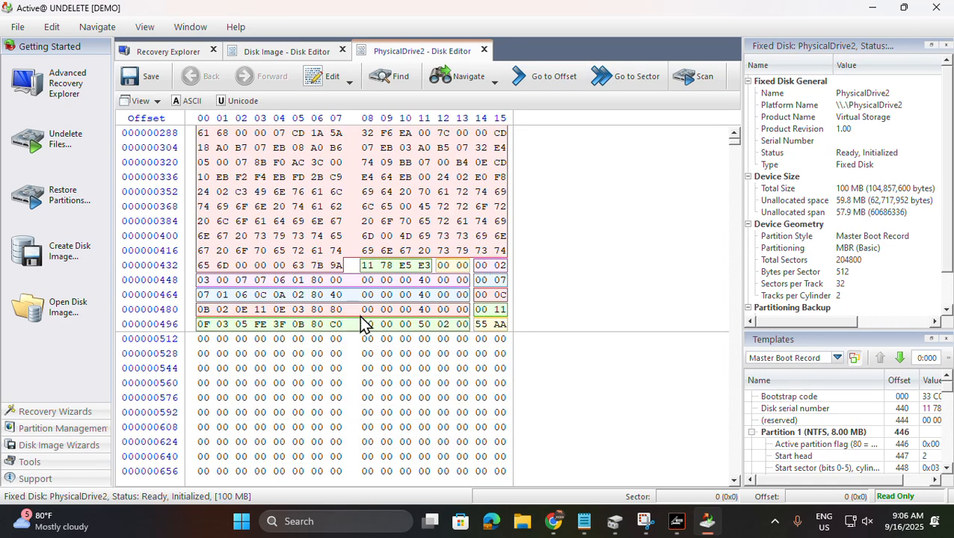
Switch to Notepad and start a new paragraph in the notes with "in templates, MBR is already selected,"
{"action": "left_click", "coordinate": [583, 524]}
{"action": "scroll", "coordinate": [507, 384], "scroll_direction": "down", "scroll_amount": 1}
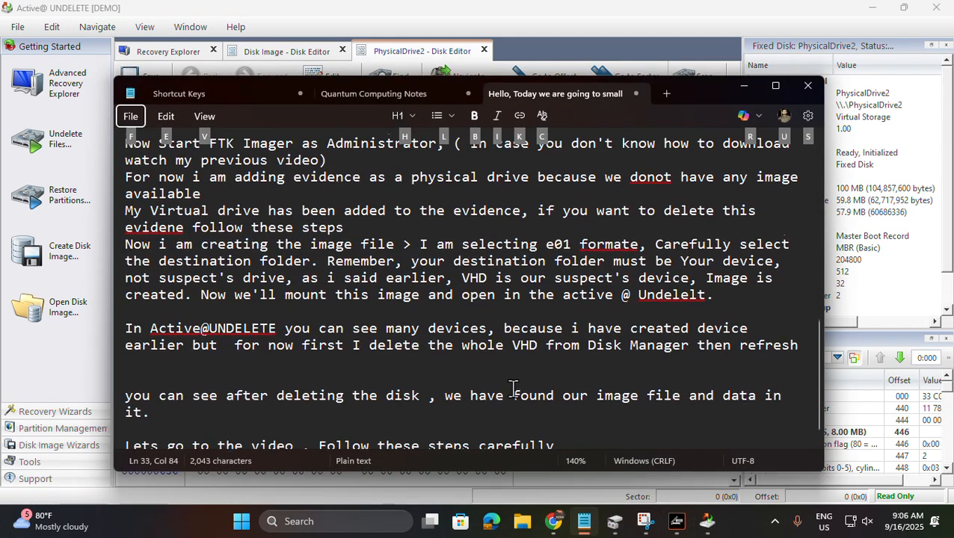
{"action": "key", "text": "Escape"}
{"action": "key", "text": "Return"}
{"action": "key", "text": "Return"}
{"action": "key", "text": "Return"}
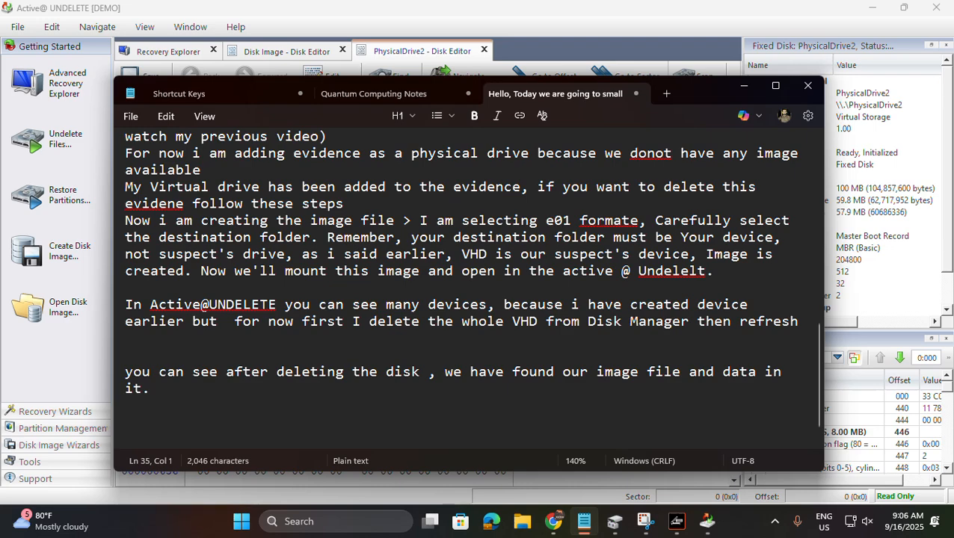
{"action": "type", "text": "in template"}
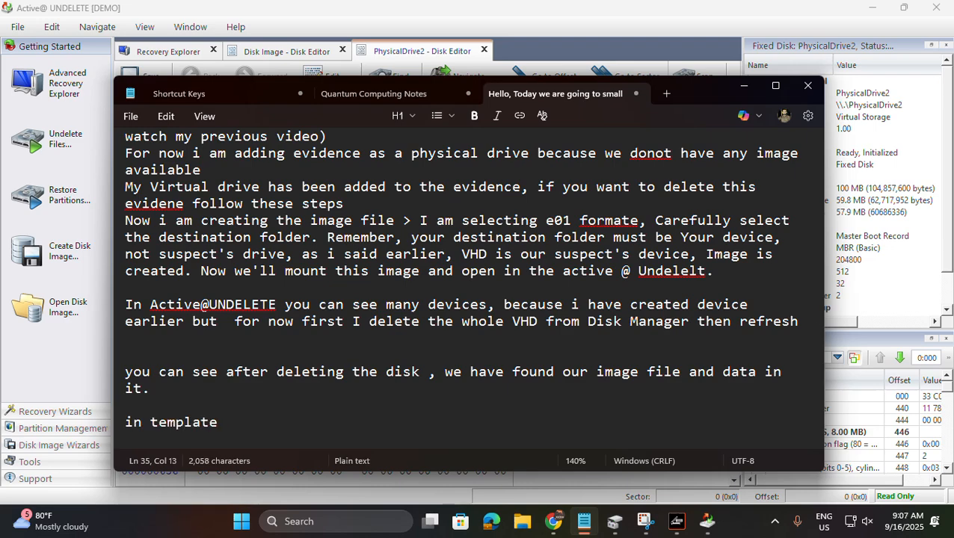
{"action": "type", "text": "dMBR is already d"}
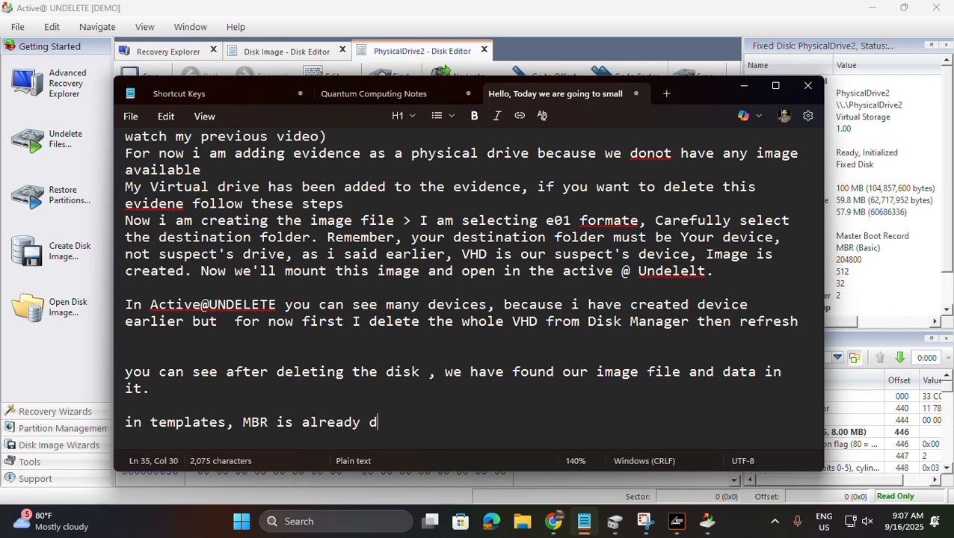
{"action": "key", "text": "BackSpace"}
{"action": "type", "text": "selected, "}
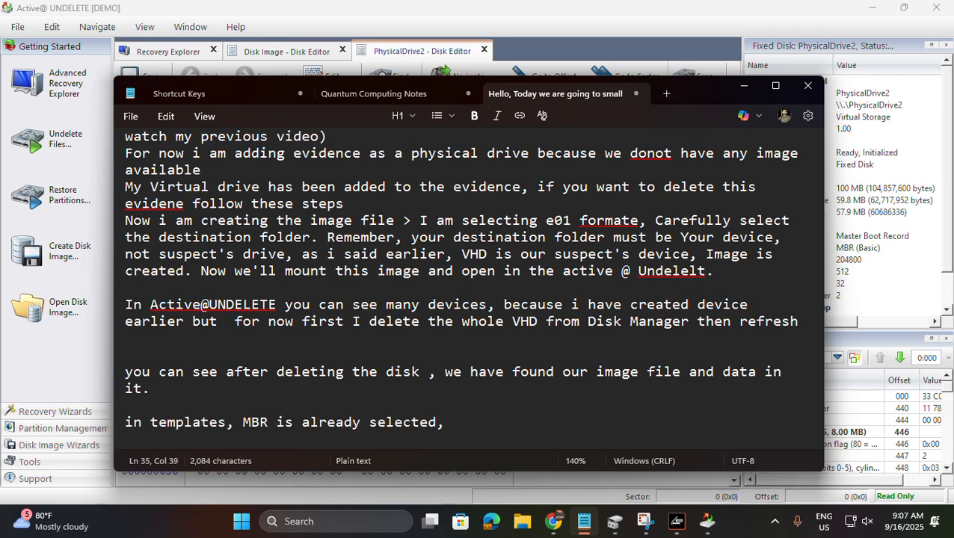
Continue the note with "Red sections shows bootcode, and other are the partition tables."
{"action": "type", "text": "Red sec"}
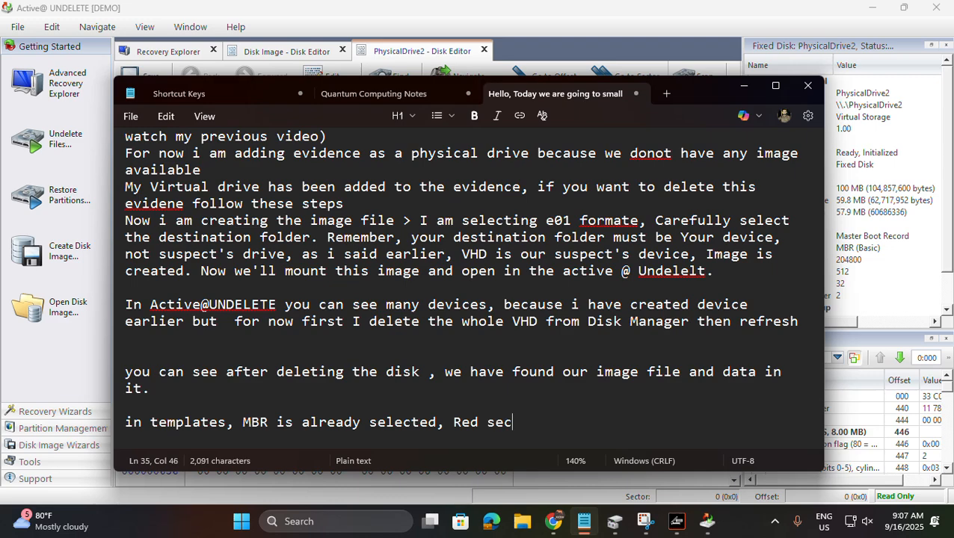
{"action": "type", "text": "tions show"}
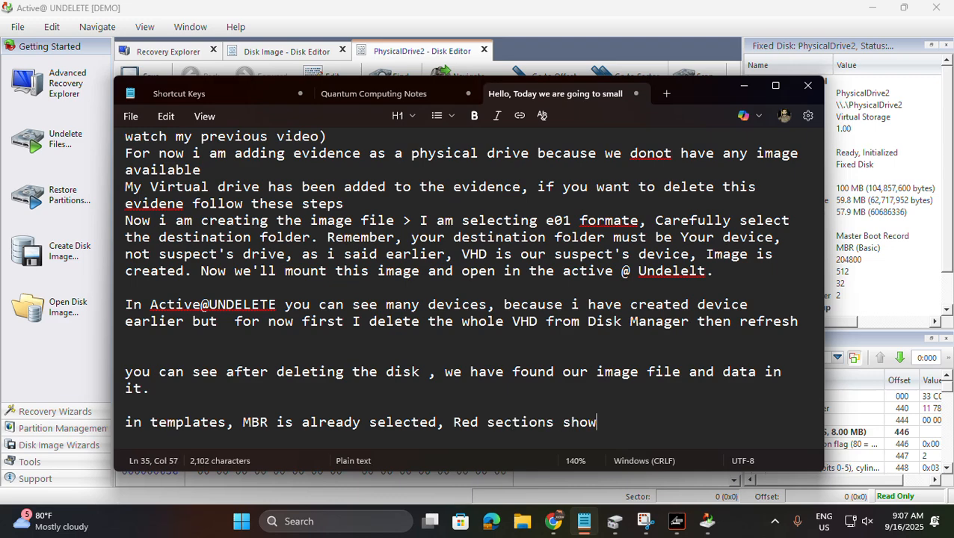
{"action": "type", "text": "s bootcode, and other"}
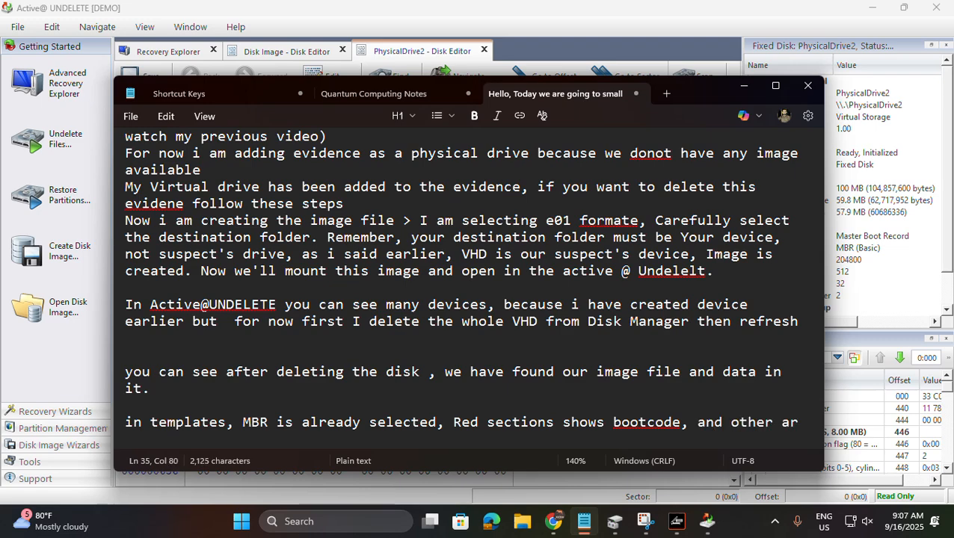
{"action": "type", "text": "artition table, for"}
{"action": "key", "text": "BackSpace"}
{"action": "key", "text": "BackSpace"}
{"action": "key", "text": "BackSpace"}
{"action": "key", "text": "BackSpace"}
{"action": "key", "text": "BackSpace"}
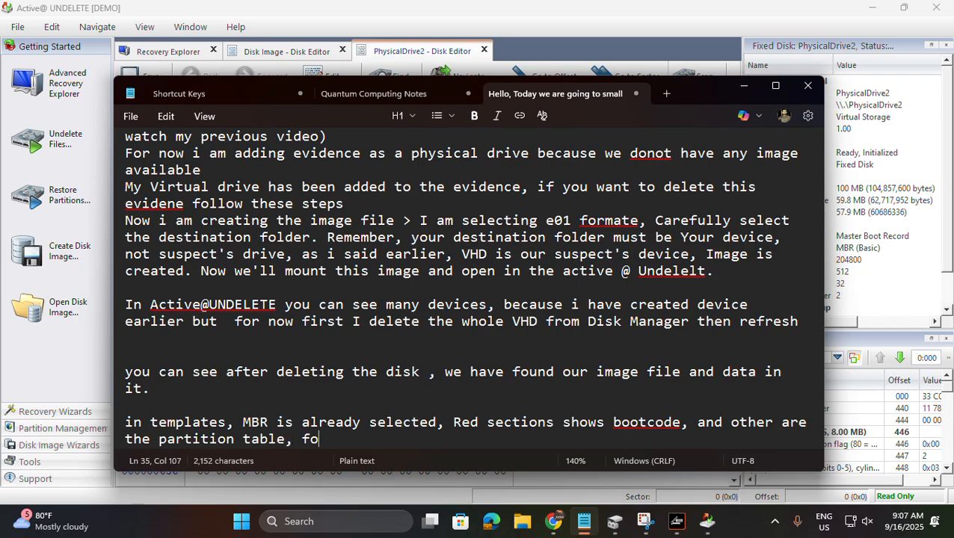
{"action": "type", "text": "s."}
Check the partition table in the Disk Editor and add "07 shows NTFS file system," to the Notepad note
{"action": "key", "text": "alt+Tab"}
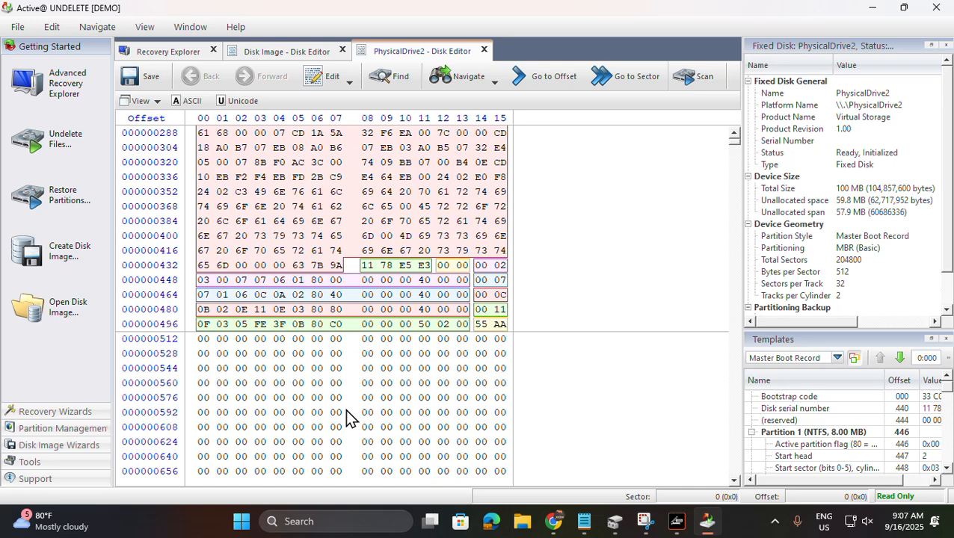
{"action": "key", "text": "alt+Tab"}
{"action": "type", "text": "07 shows NTFS file "}
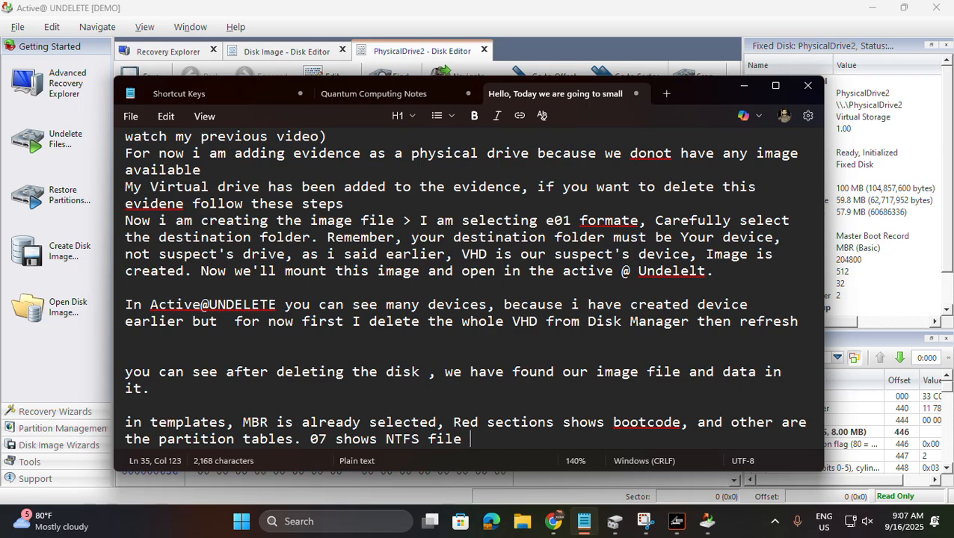
{"action": "type", "text": "system,"}
Return to the Disk Editor and inspect the file system ID bytes of partitions 1, 2 and 3 in PhysicalDrive2's partition table
{"action": "key", "text": "alt+Tab"}
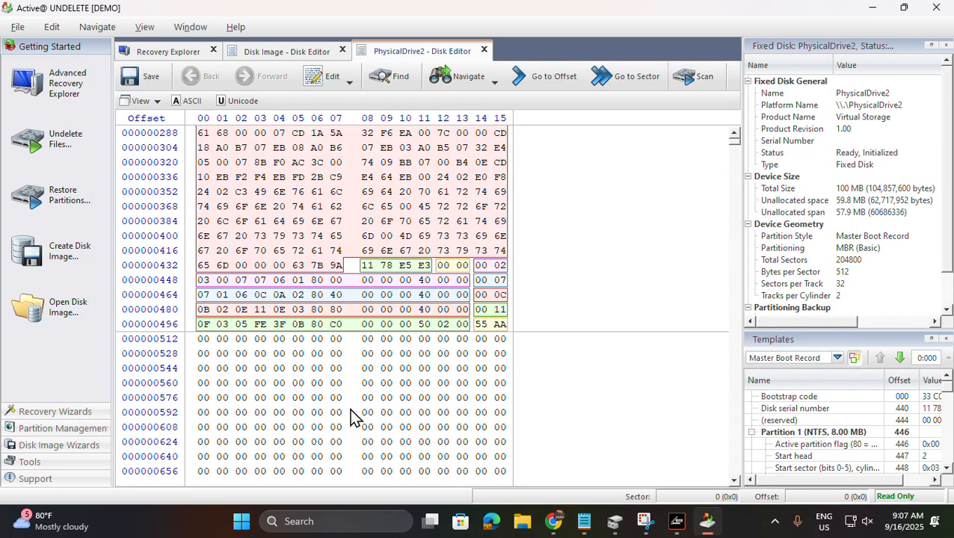
{"action": "left_click", "coordinate": [241, 280]}
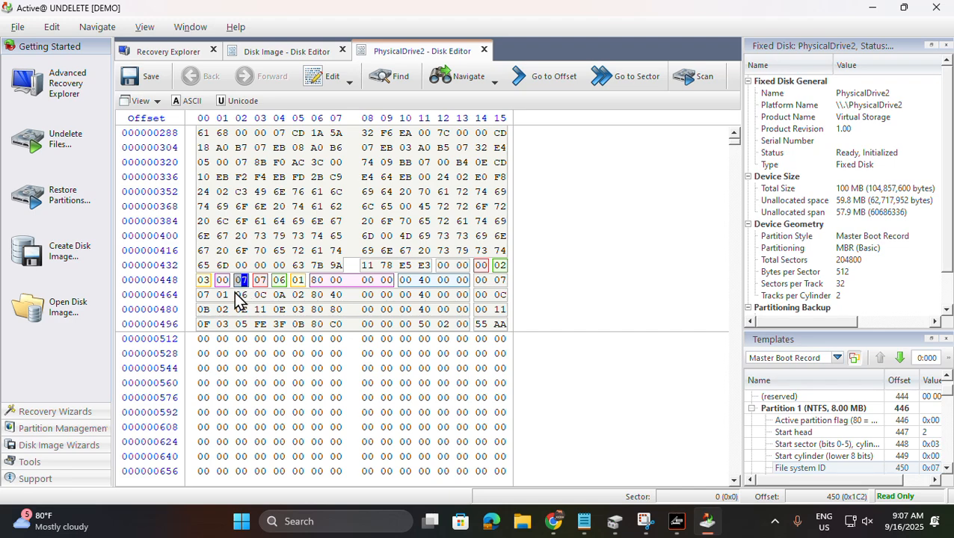
{"action": "left_click", "coordinate": [239, 296]}
{"action": "left_click", "coordinate": [242, 311]}
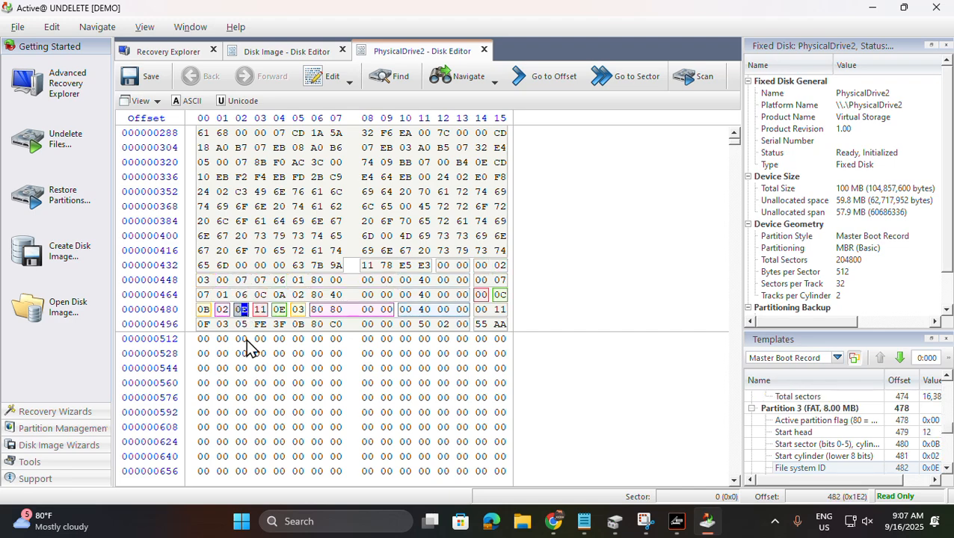
Add "06,0E is FAT and 05 is Extended" to the Notepad note, and select partition 4's file system ID byte in the Disk Editor
{"action": "key", "text": "alt+Tab"}
{"action": "type", "text": "06,03"}
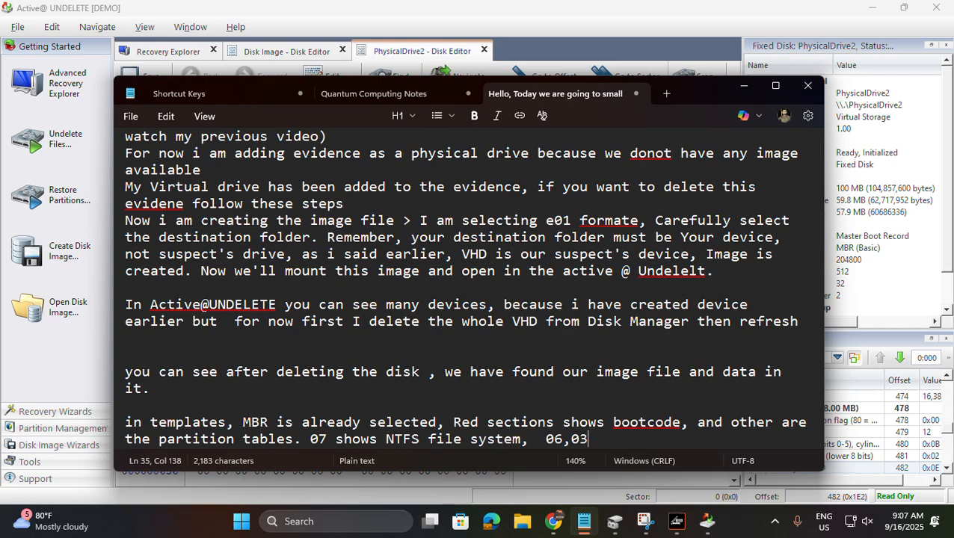
{"action": "key", "text": "BackSpace"}
{"action": "type", "text": "E is FAt"}
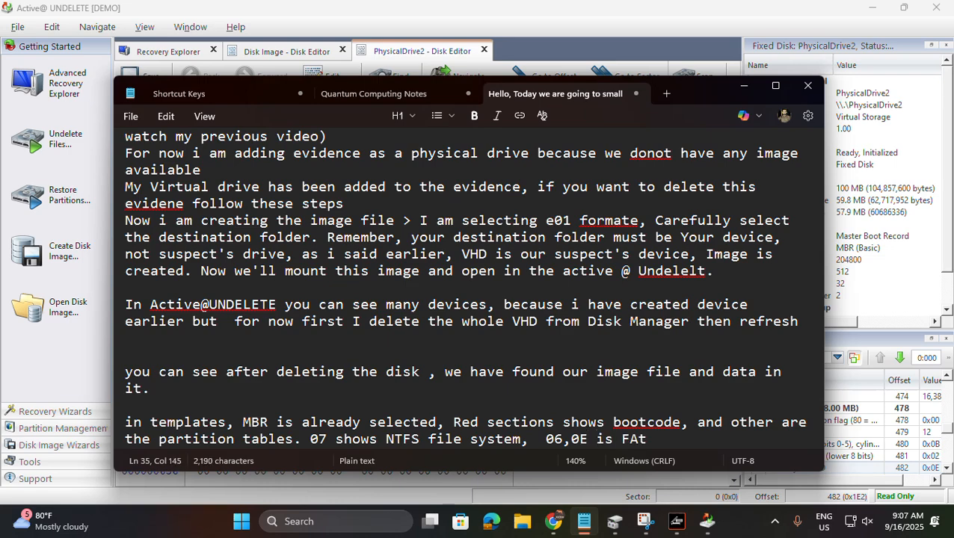
{"action": "key", "text": "BackSpace"}
{"action": "type", "text": "T and 05 i"}
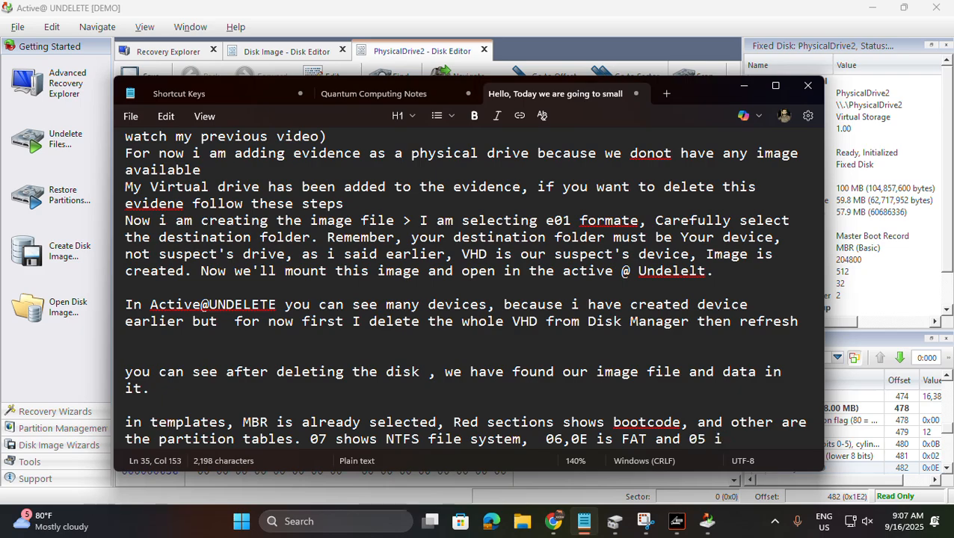
{"action": "type", "text": "s Extended"}
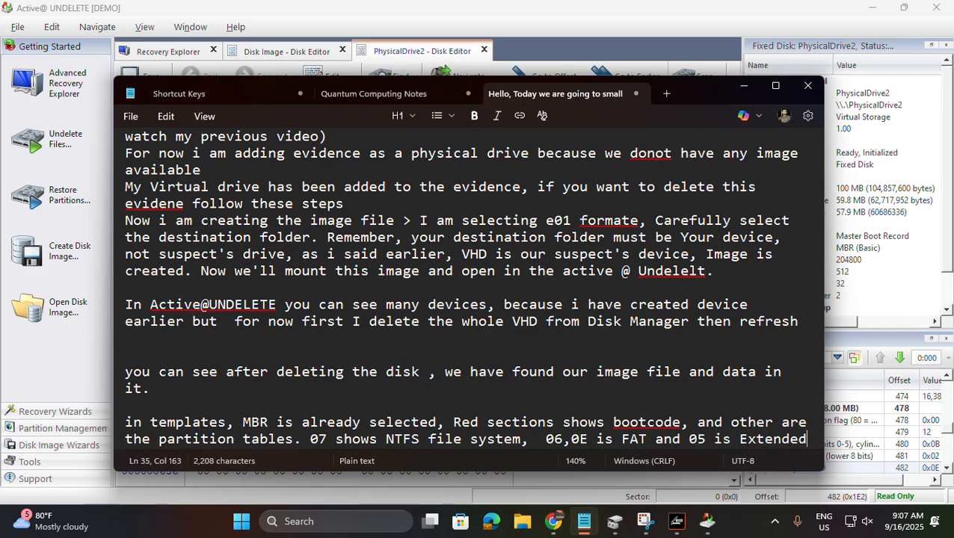
{"action": "key", "text": "alt+Tab"}
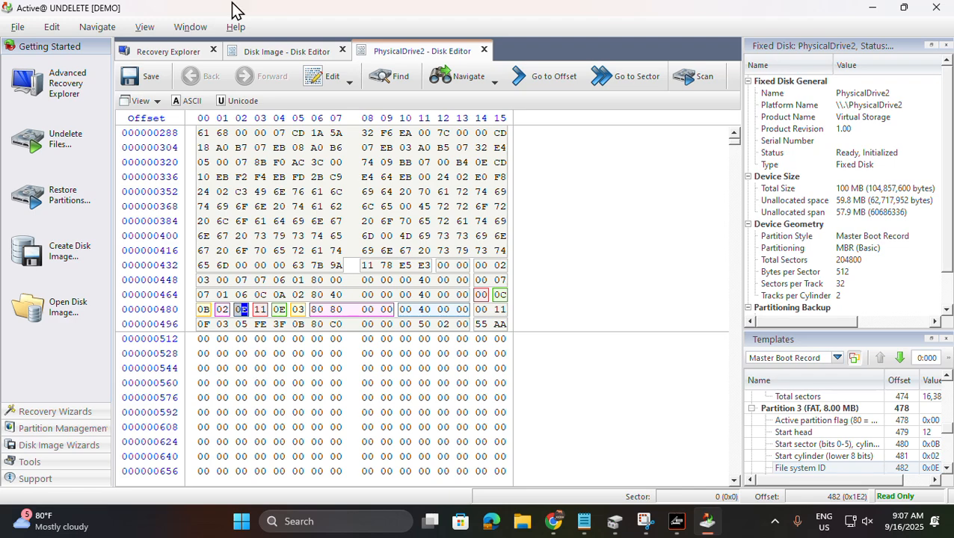
{"action": "key", "text": "Down"}
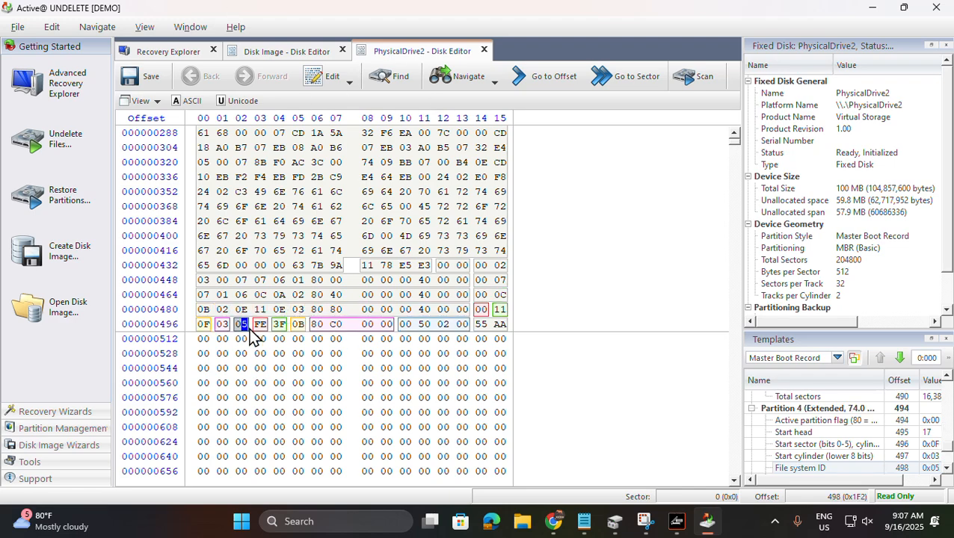
Inspect partition 4's first-sector bytes in the Disk Editor, and begin a new line in the Notepad note with "From 80C0"
{"action": "left_click", "coordinate": [317, 327]}
{"action": "left_click", "coordinate": [388, 329]}
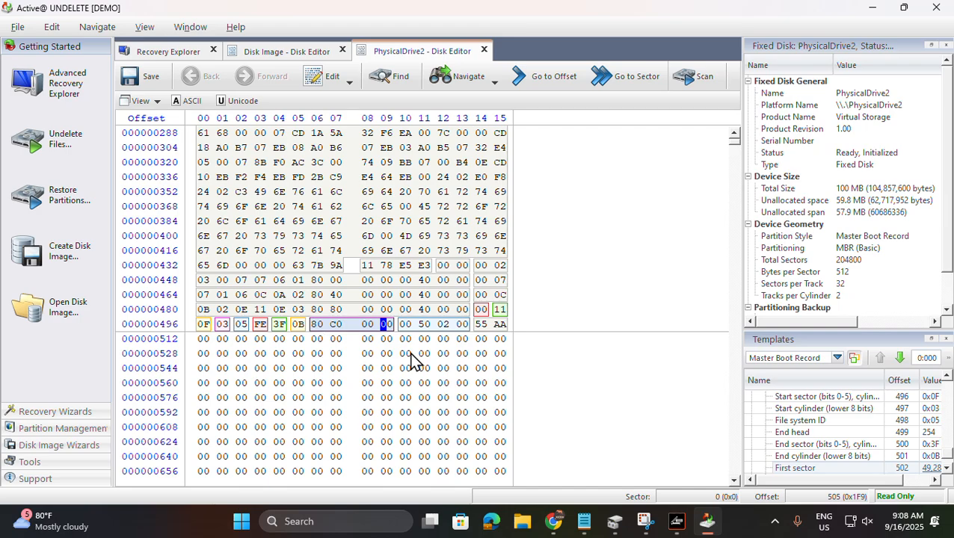
{"action": "key", "text": "alt+Tab"}
{"action": "scroll", "coordinate": [649, 395], "scroll_direction": "down", "scroll_amount": 1}
{"action": "key", "text": "Return"}
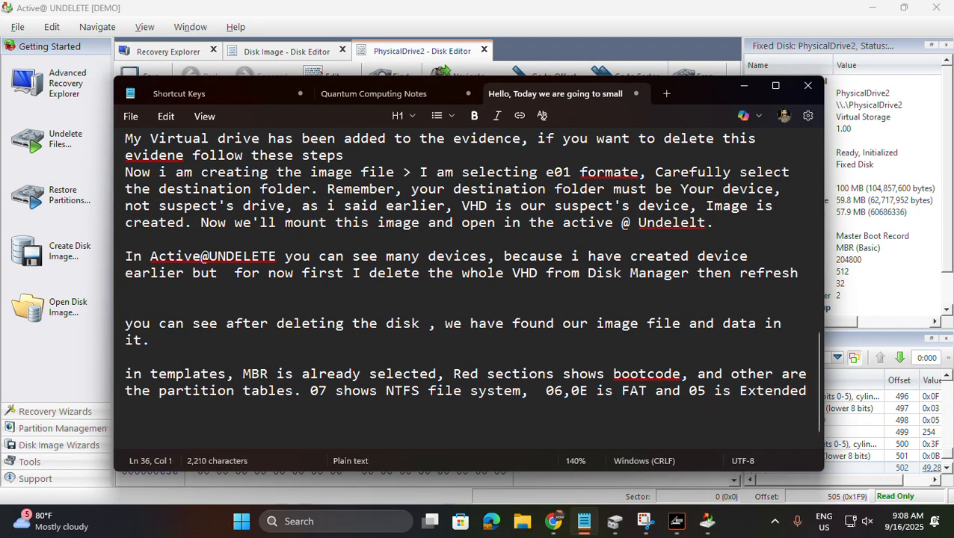
{"action": "type", "text": "From *0"}
{"action": "key", "text": "alt"}
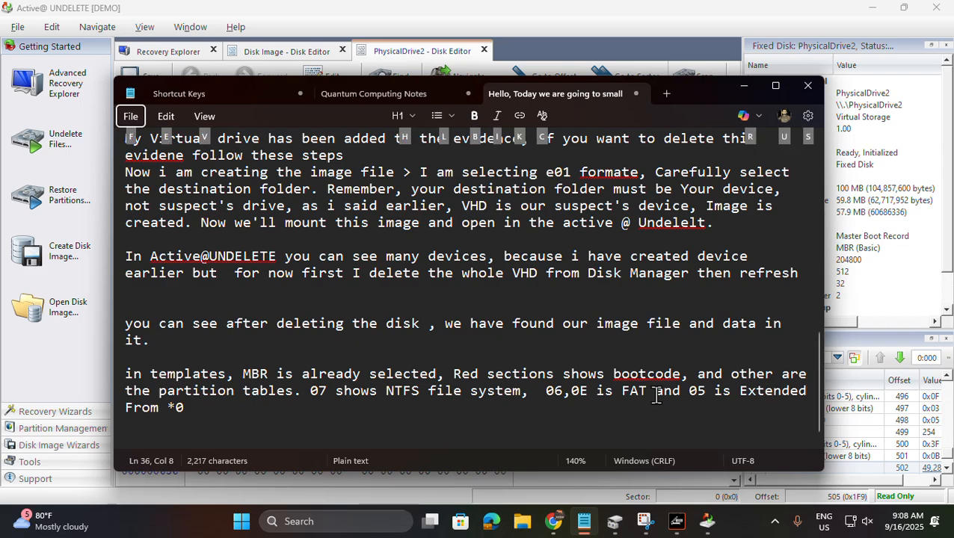
{"action": "left_click", "coordinate": [303, 426]}
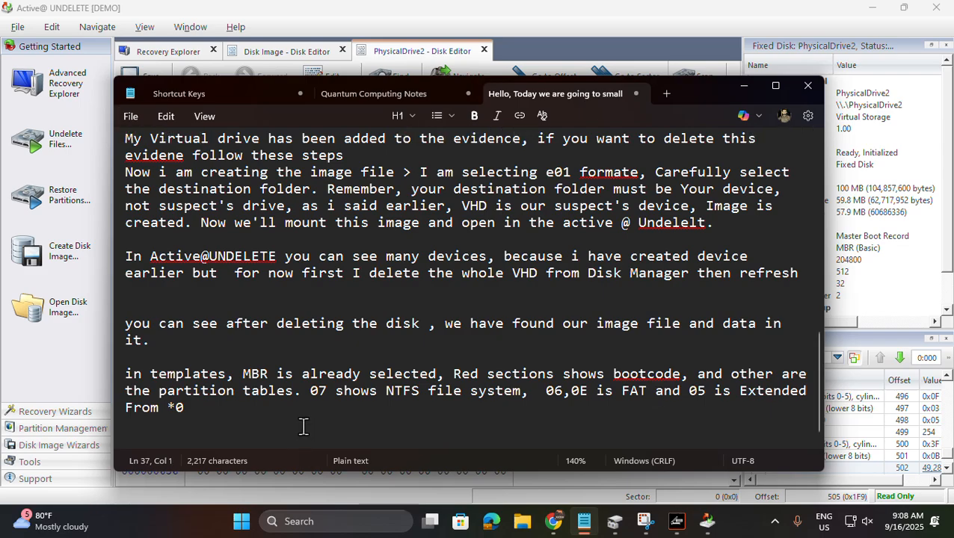
{"action": "key", "text": "BackSpace"}
{"action": "key", "text": "BackSpace"}
{"action": "key", "text": "BackSpace"}
{"action": "key", "text": "alt+Tab"}
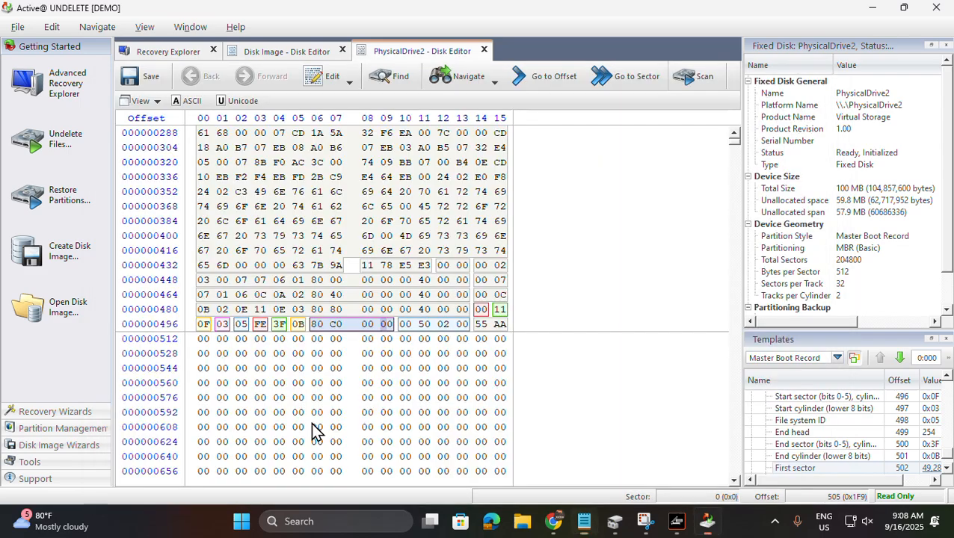
{"action": "key", "text": "alt+Tab"}
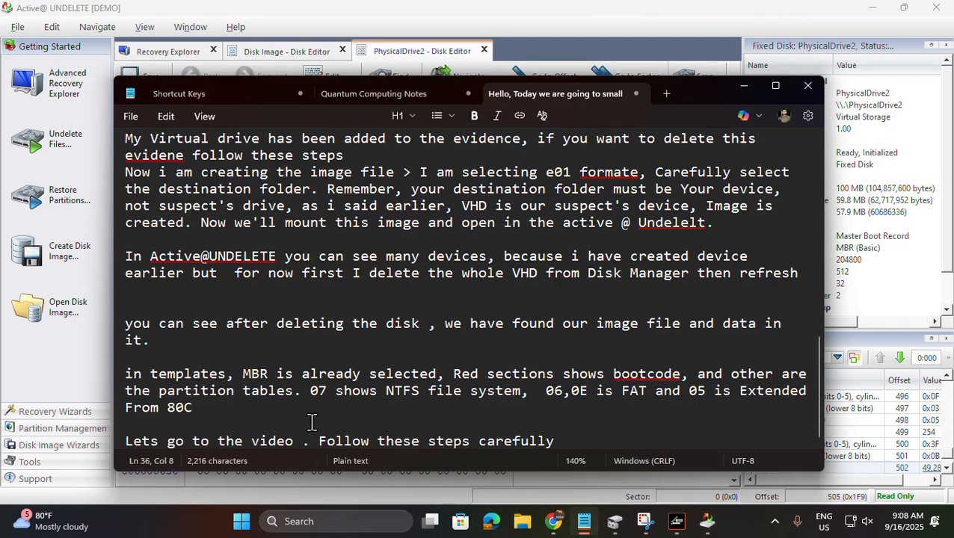
{"action": "type", "text": "0"}
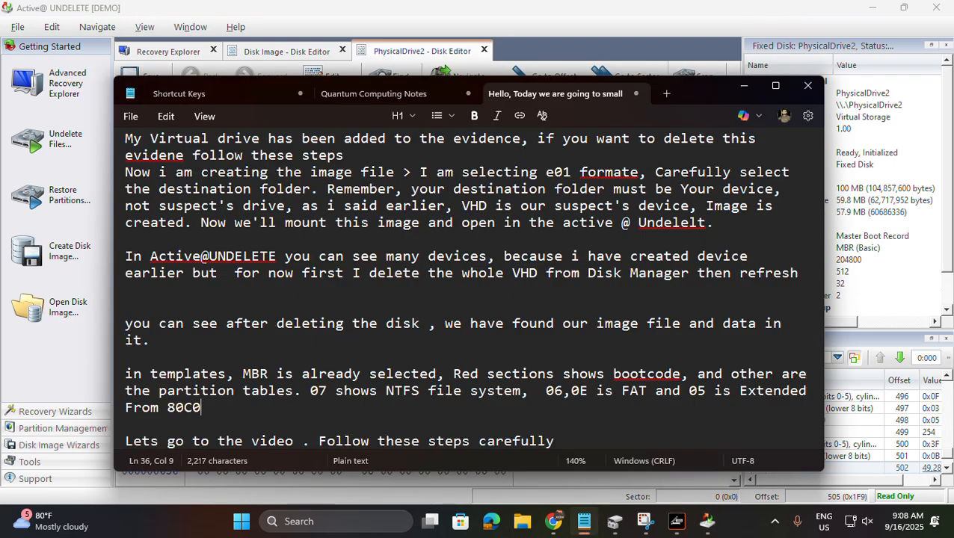
Continue the note line with "0000 shows the starting point / sector of Extended partition . convert"
{"action": "type", "text": "0000 shows t"}
{"action": "type", "text": "he "}
{"action": "type", "text": "stra"}
{"action": "key", "text": "BackSpace"}
{"action": "key", "text": "BackSpace"}
{"action": "type", "text": "arting point"}
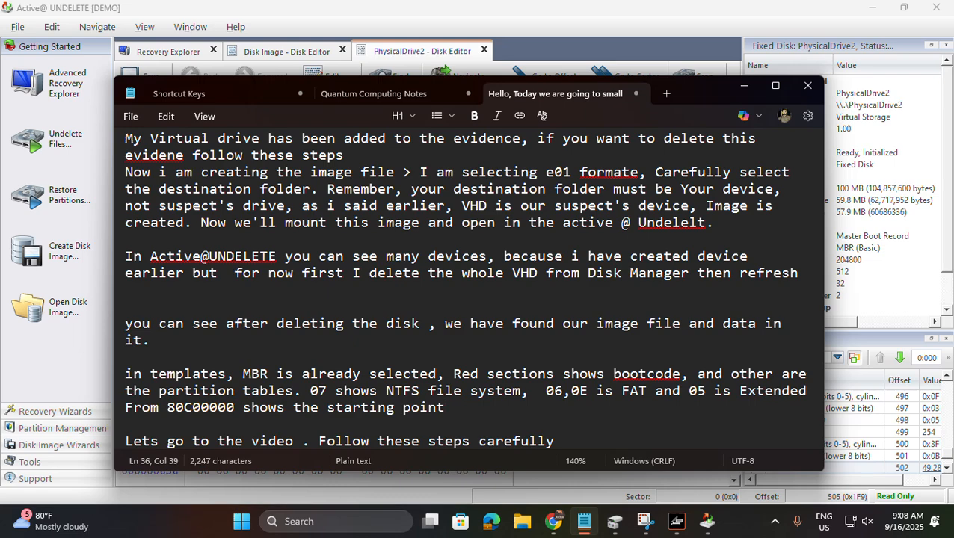
{"action": "type", "text": " / sector of Extended "}
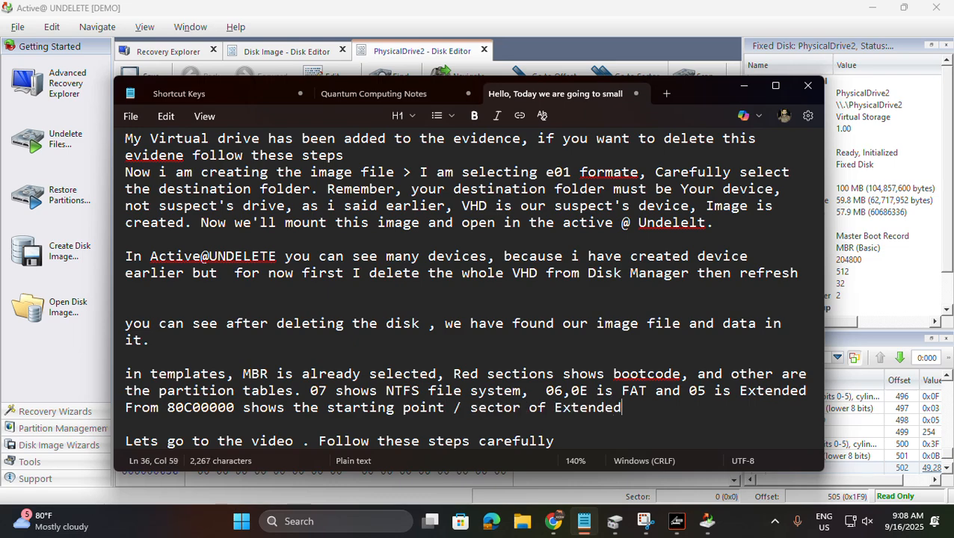
{"action": "type", "text": "partiti"}
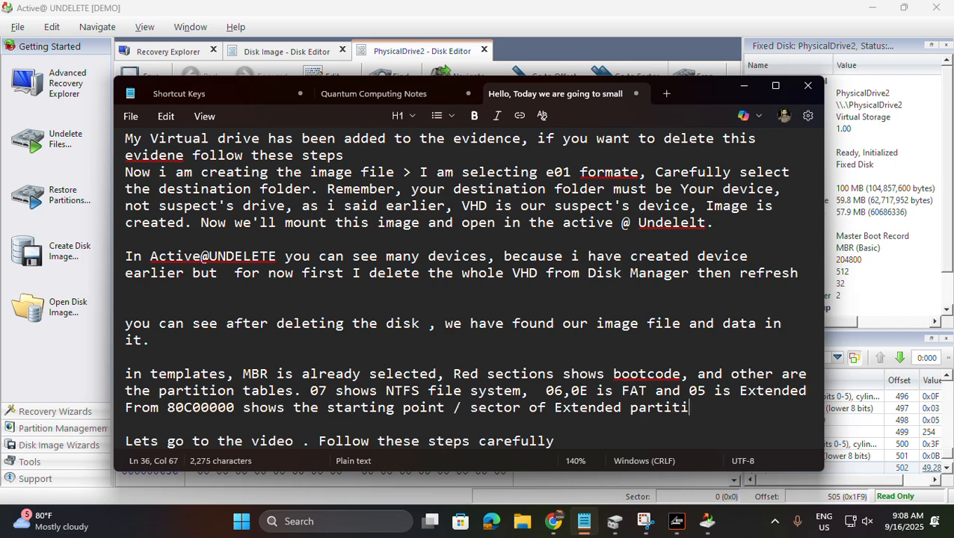
{"action": "type", "text": "on . convert "}
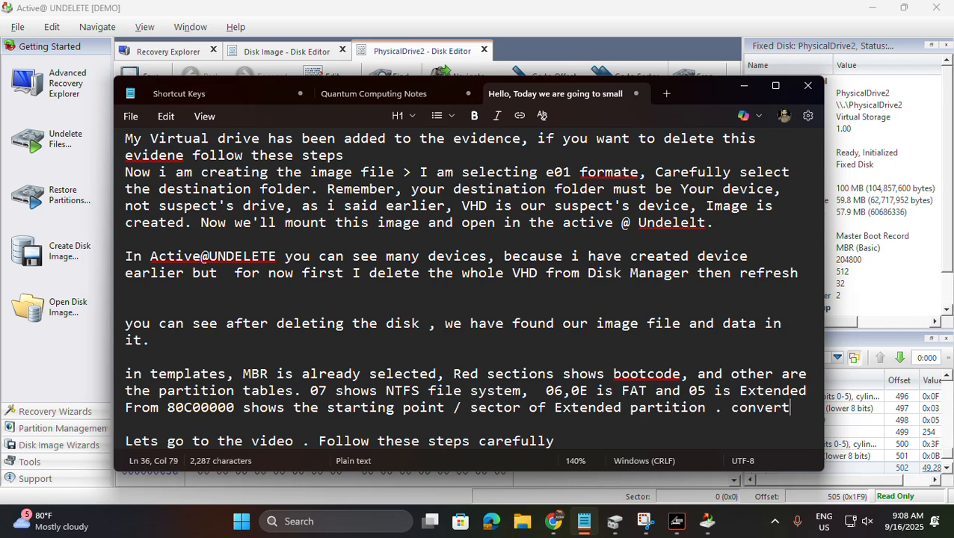
Complete the sentence with "it to decimal which this tool is already done and click to go to the exact sector."
{"action": "type", "text": "it to"}
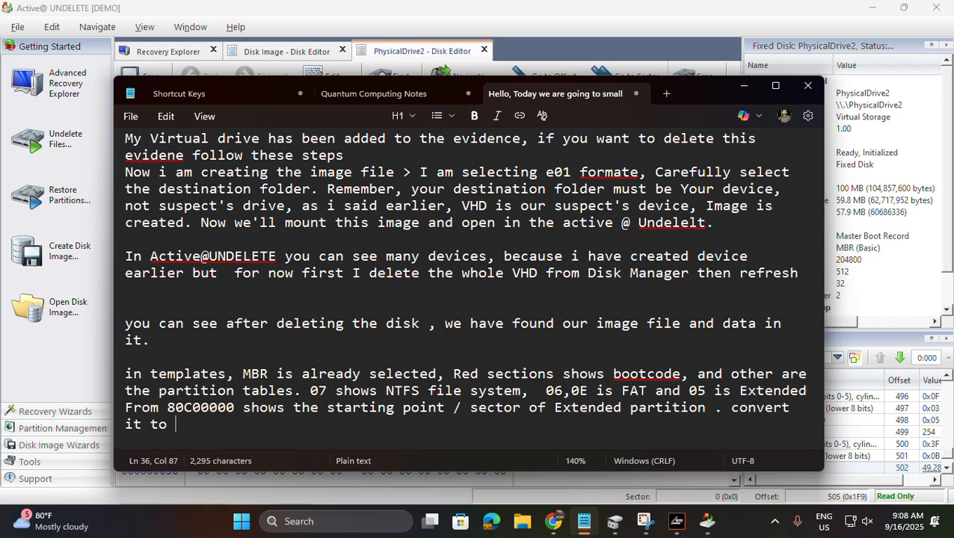
{"action": "type", "text": "decimal"}
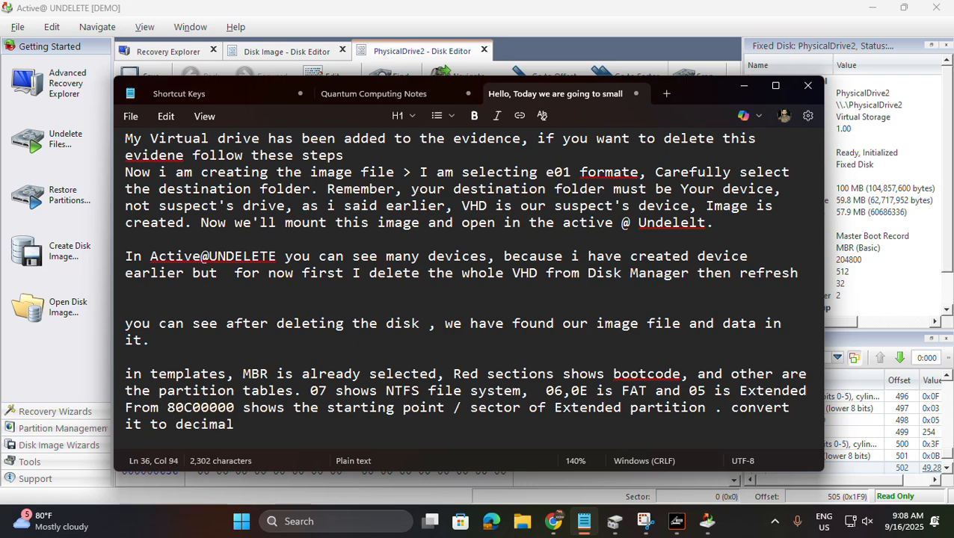
{"action": "type", "text": " which thi"}
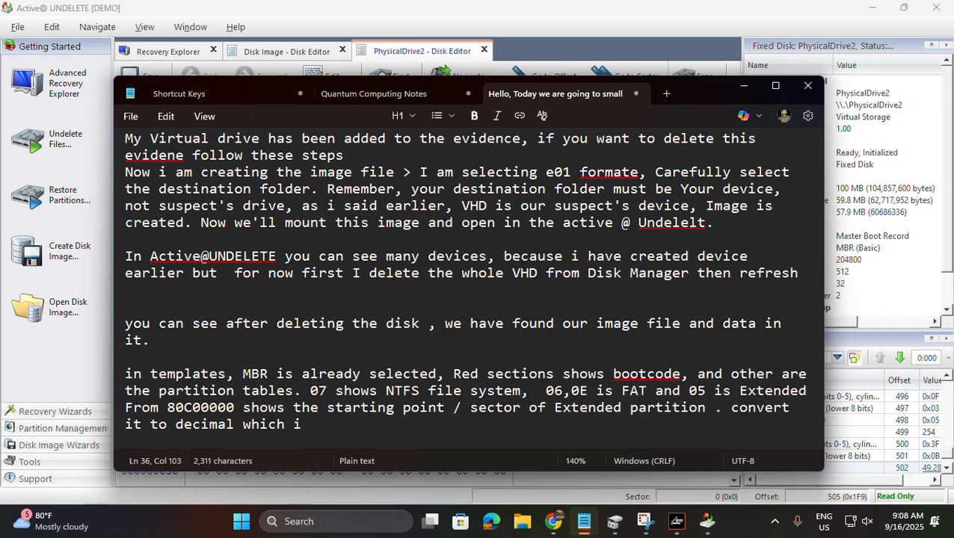
{"action": "type", "text": "s tool"}
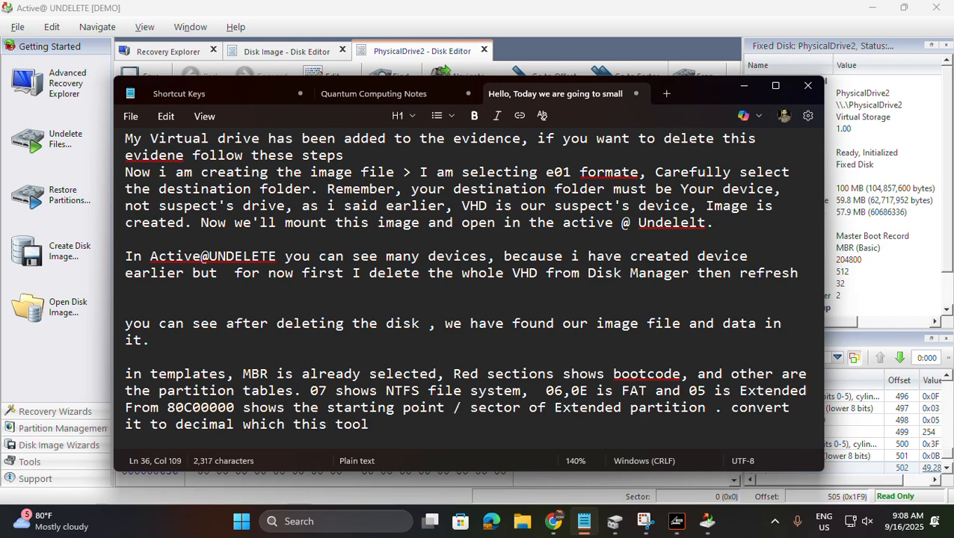
{"action": "type", "text": " is aleady done and click to go"}
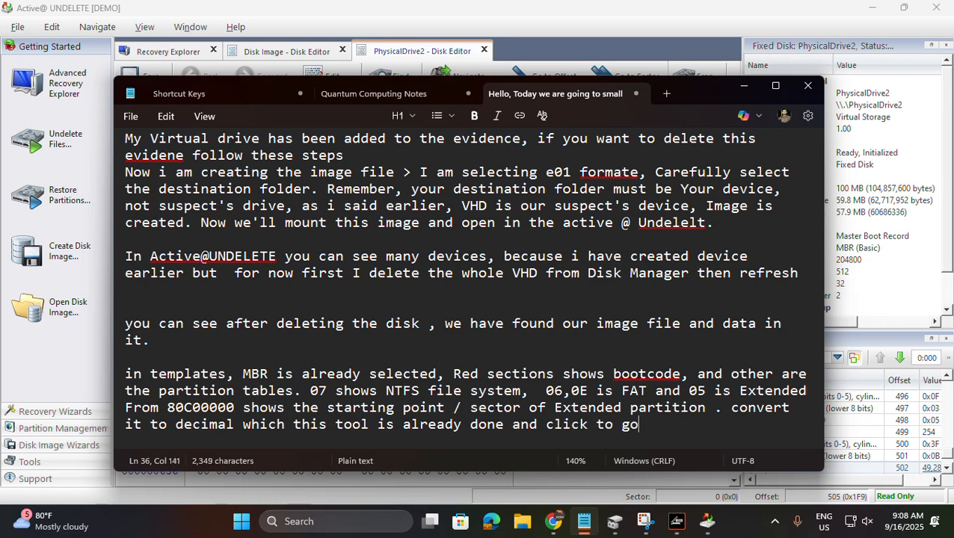
{"action": "type", "text": " to the exact "}
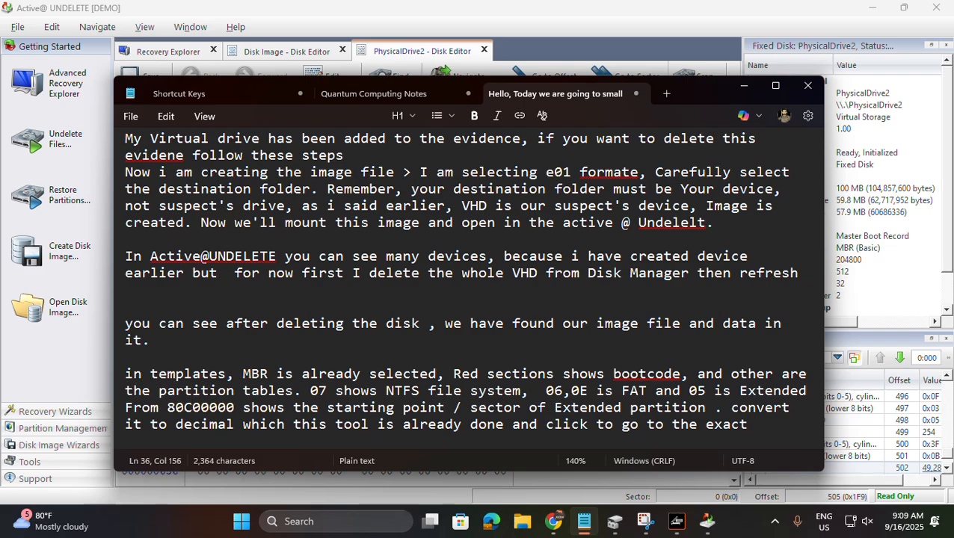
{"action": "type", "text": "sector!"}
Return to the Disk Editor and follow partition 4's first sector link in the Master Boot Record template
{"action": "key", "text": "alt+Tab"}
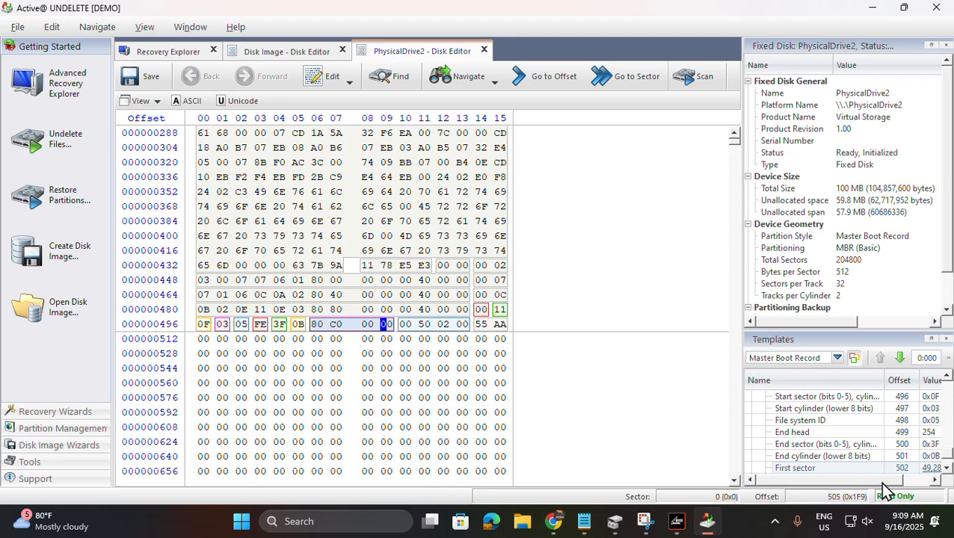
{"action": "scroll", "coordinate": [862, 443], "scroll_direction": "down", "scroll_amount": 1}
{"action": "left_click", "coordinate": [796, 447]}
{"action": "left_click_drag", "start_coordinate": [829, 483], "coordinate": [922, 479]}
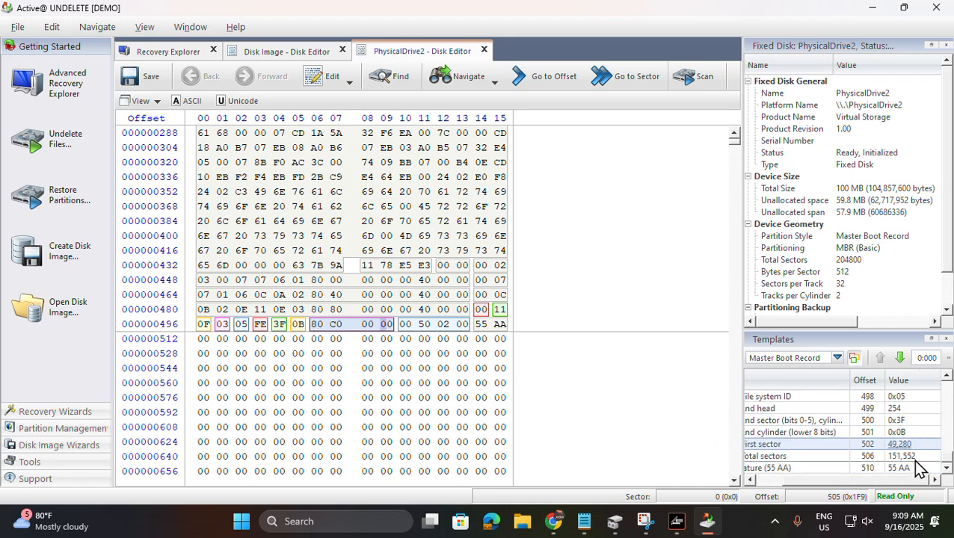
{"action": "left_click", "coordinate": [902, 446]}
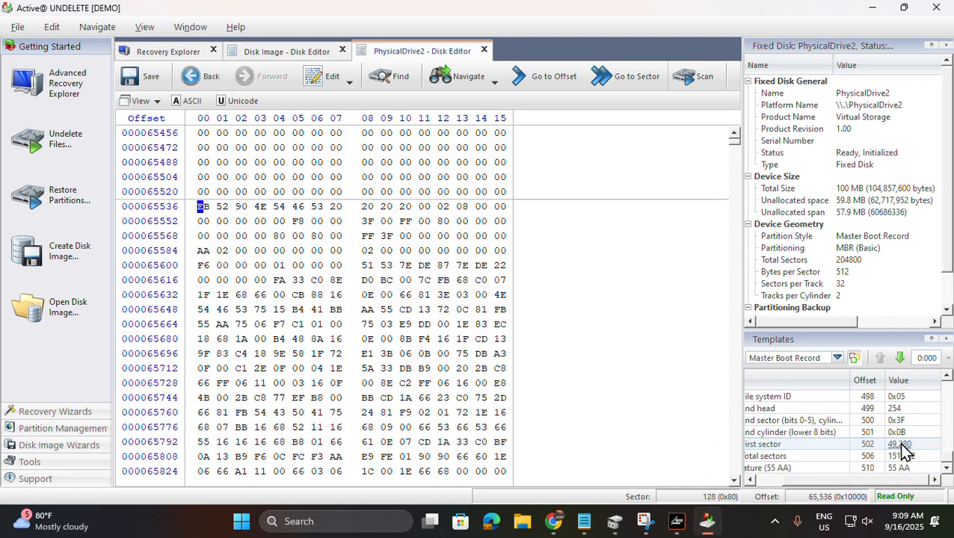
Apply the Master Boot Record template at offset 65536 and review that sector down to its partition entries
{"action": "right_click", "coordinate": [201, 210]}
{"action": "left_click", "coordinate": [237, 153]}
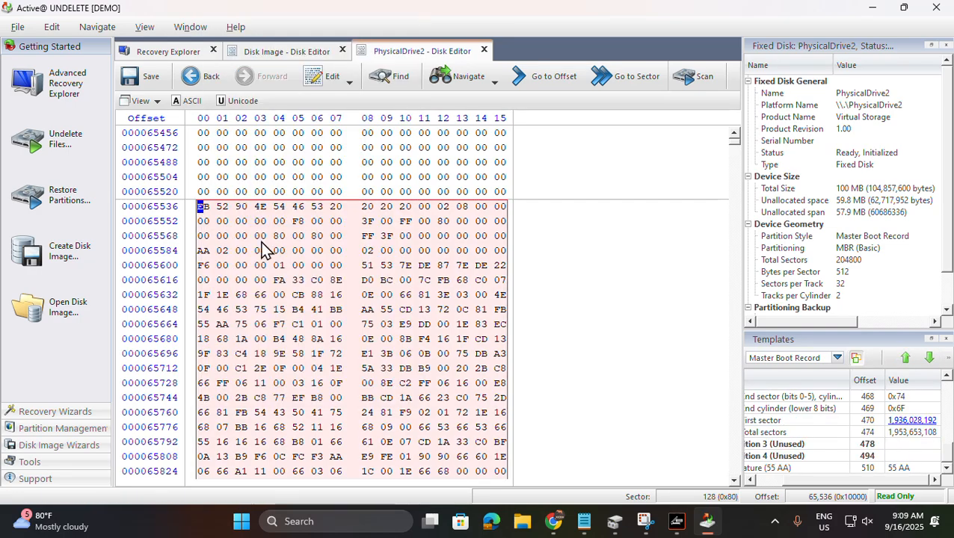
{"action": "scroll", "coordinate": [260, 265], "scroll_direction": "down", "scroll_amount": 6}
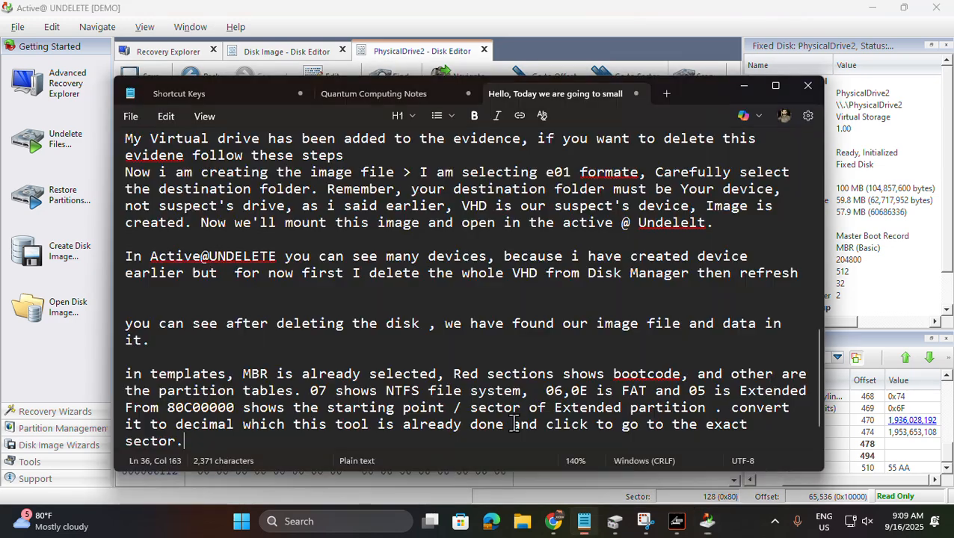
Start a new paragraph below the "exact sector." sentence in the Notepad note with "after on extended partition you can see"
{"action": "key", "text": "alt+Tab"}
{"action": "scroll", "coordinate": [569, 386], "scroll_direction": "down", "scroll_amount": 1}
{"action": "left_click", "coordinate": [775, 395]}
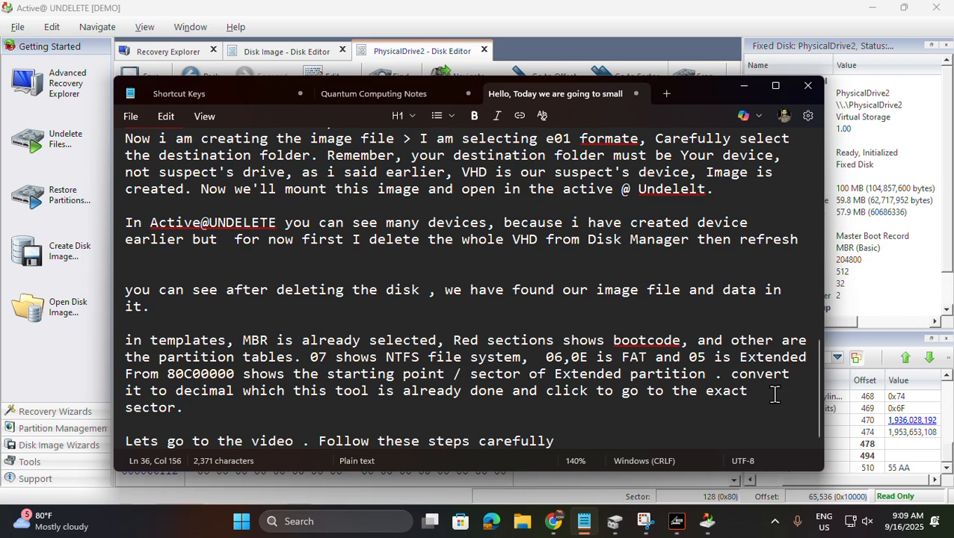
{"action": "key", "text": "Return"}
{"action": "key", "text": "Return"}
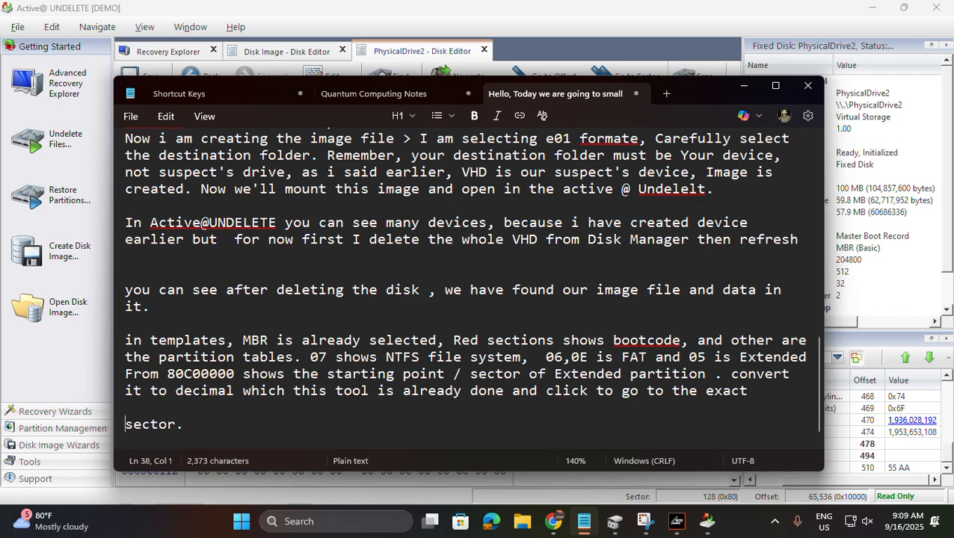
{"action": "key", "text": "BackSpace"}
{"action": "key", "text": "Return"}
{"action": "key", "text": "Return"}
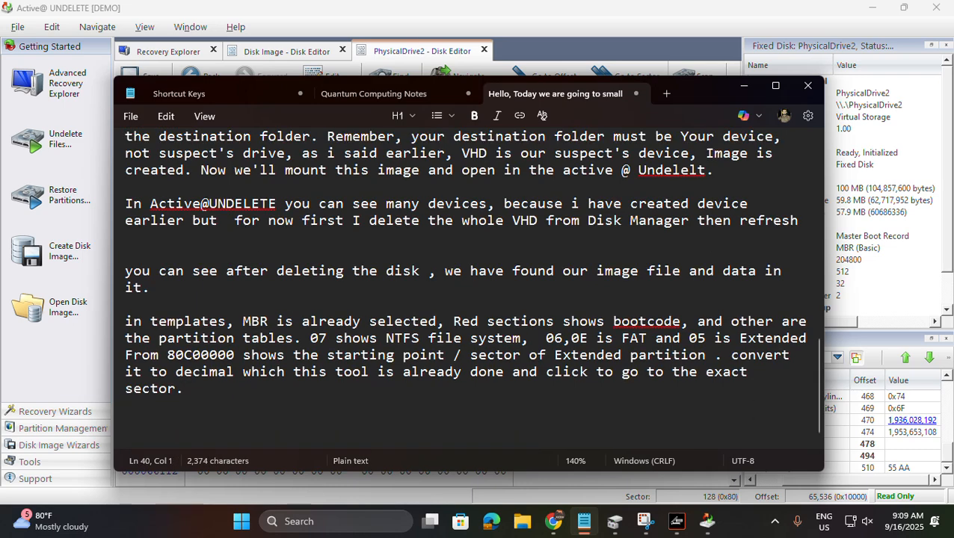
{"action": "type", "text": "after "}
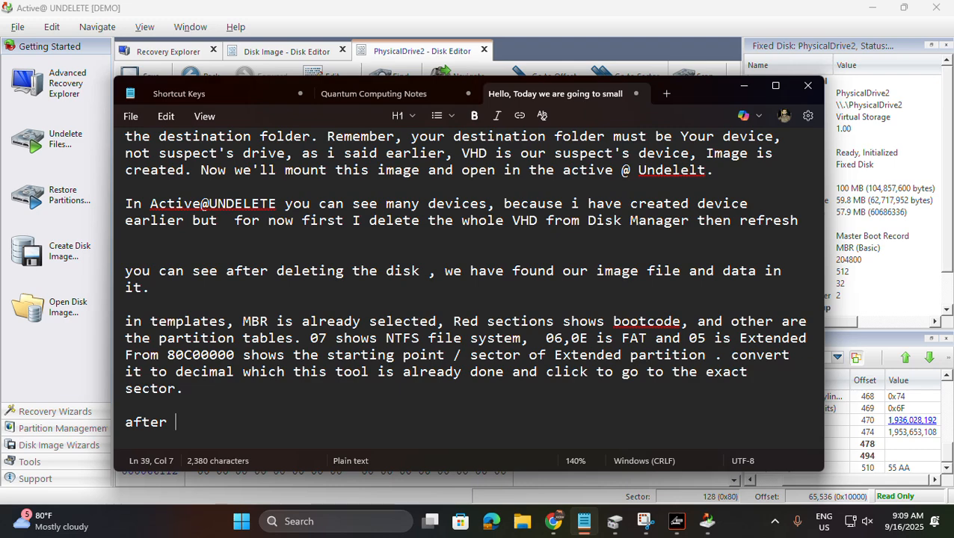
{"action": "type", "text": "on t"}
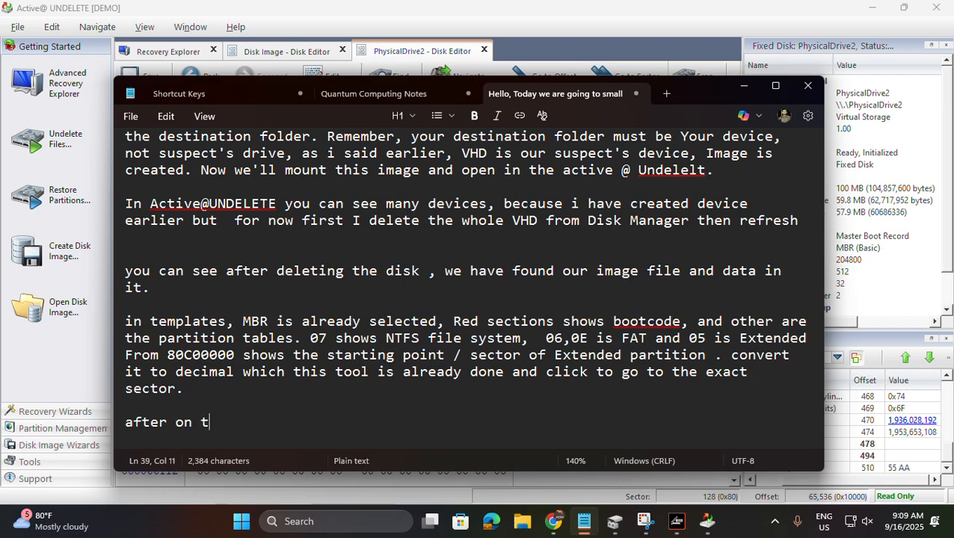
{"action": "key", "text": "BackSpace"}
{"action": "type", "text": "extended "}
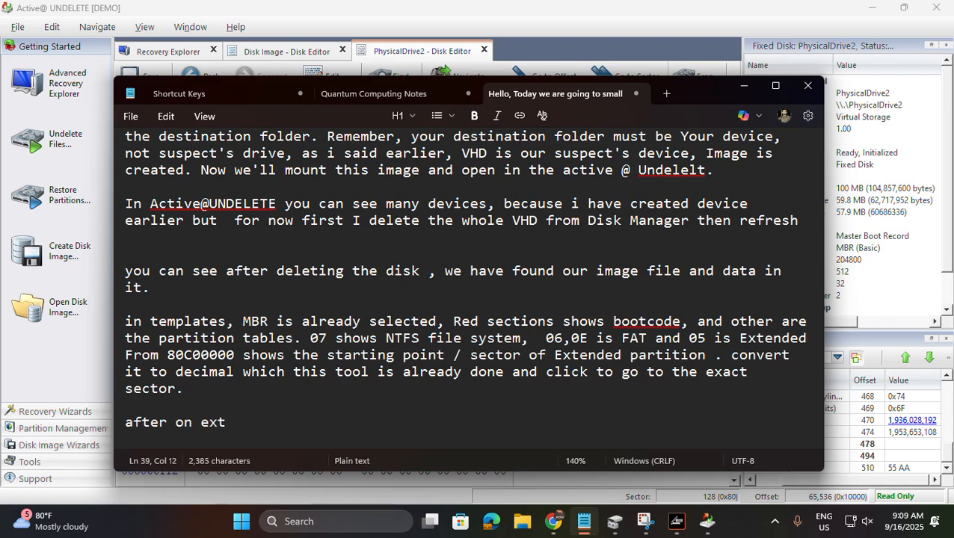
{"action": "type", "text": "partion"}
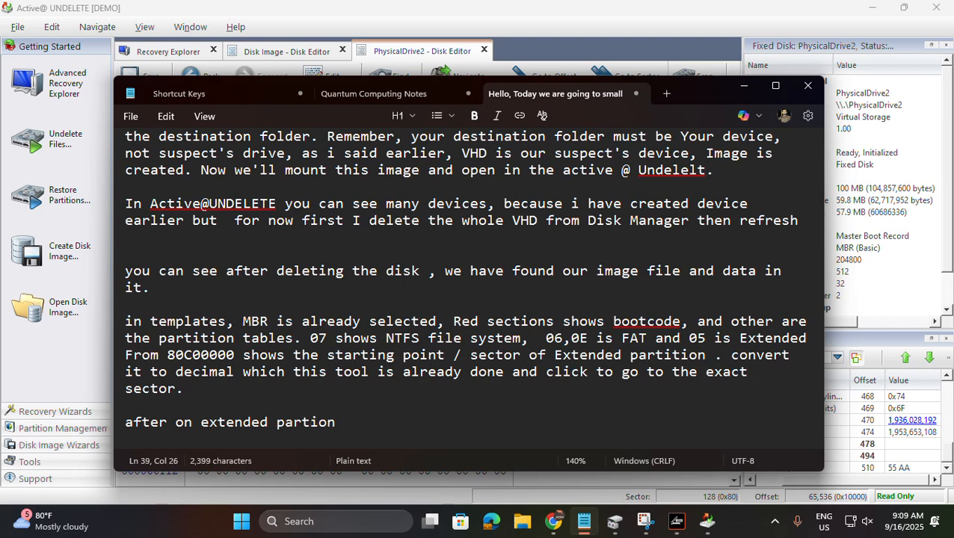
{"action": "type", "text": "on you can see to"}
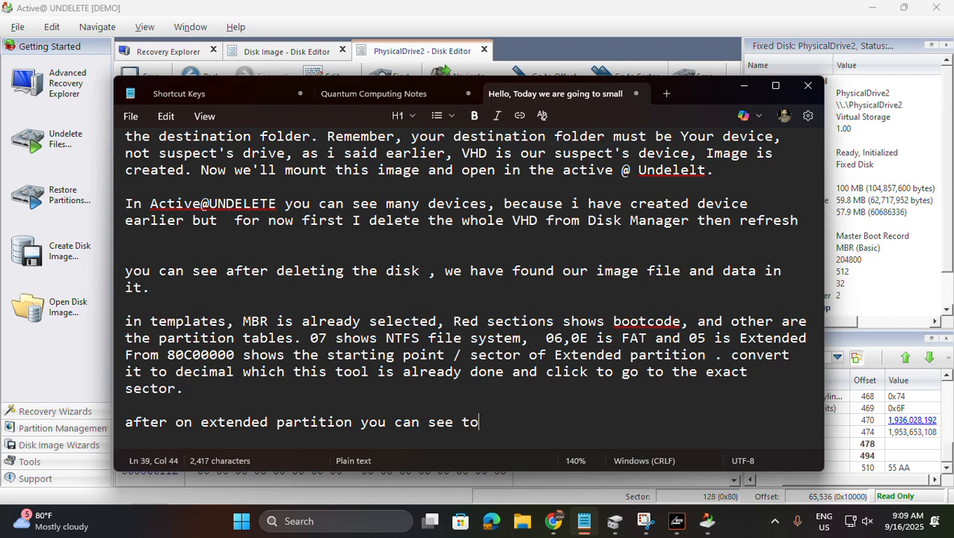
Complete the sentence with "two enteries, which shows, there are two partitions inside the extended partition" and return to the Disk Editor
{"action": "key", "text": "BackSpace"}
{"action": "type", "text": "wo enteries, which s"}
{"action": "key", "text": "BackSpace"}
{"action": "type", "text": "which shows, t"}
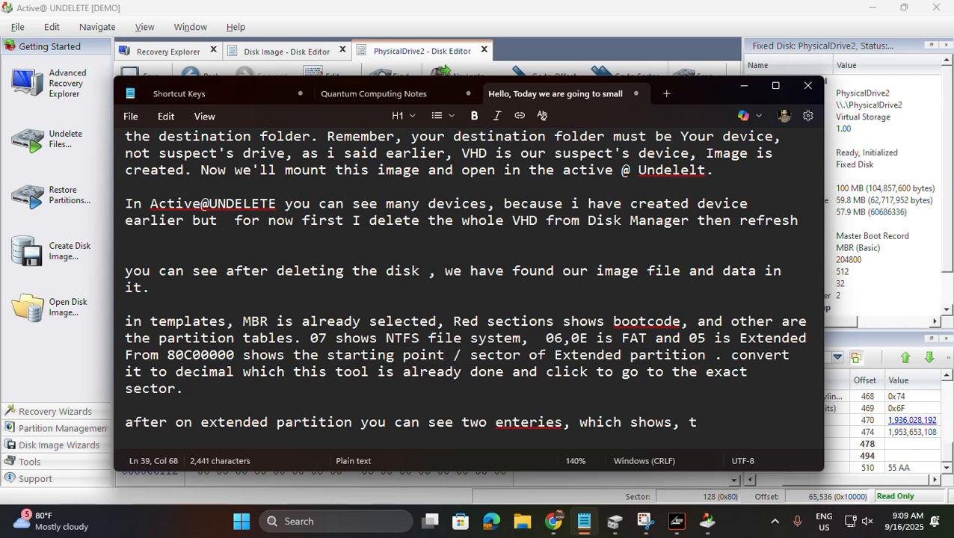
{"action": "type", "text": "here are tow"}
{"action": "key", "text": "BackSpace"}
{"action": "key", "text": "BackSpace"}
{"action": "type", "text": "wo partitions inside the"}
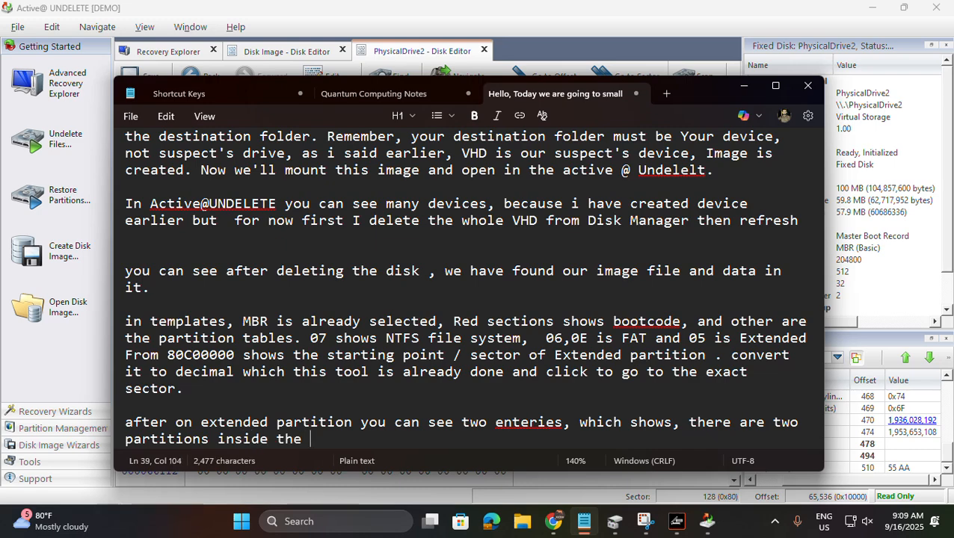
{"action": "type", "text": " extended par"}
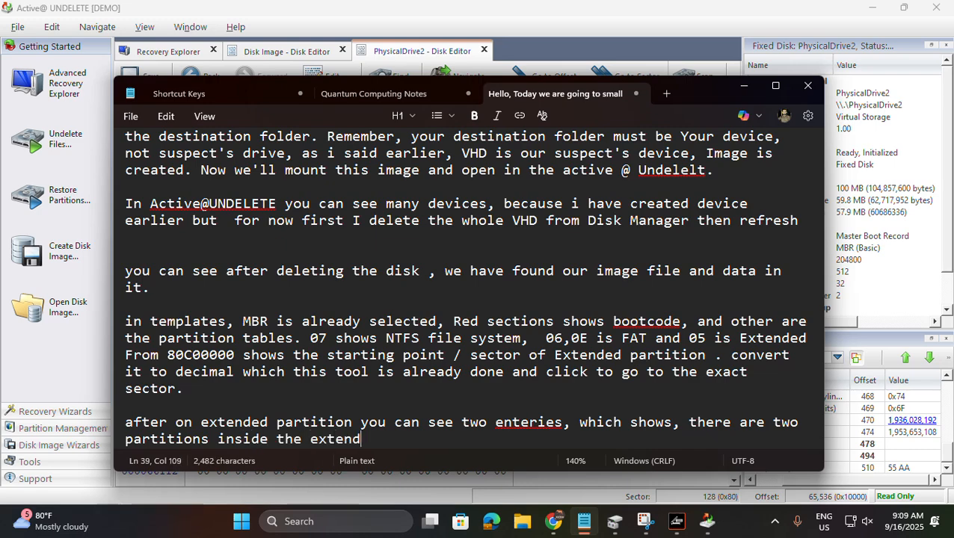
{"action": "type", "text": "titions"}
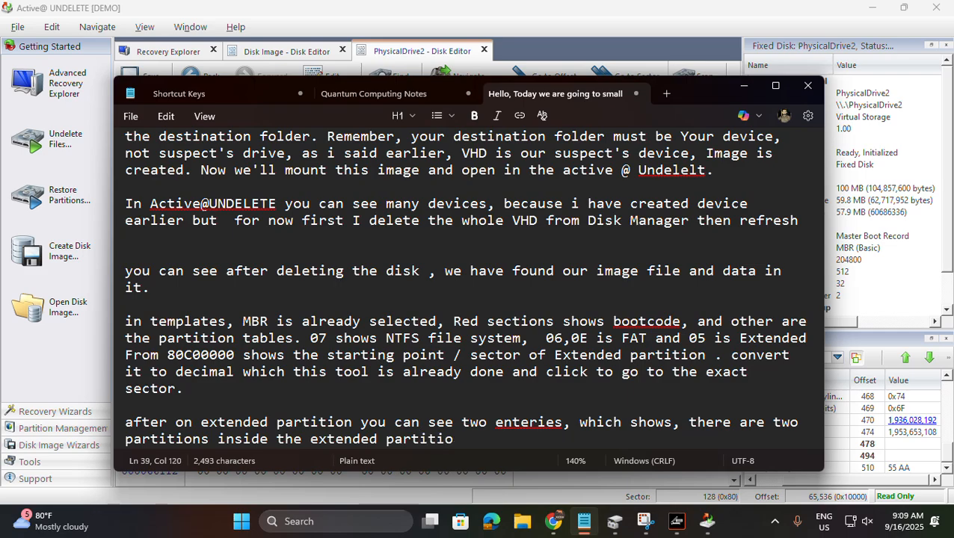
{"action": "key", "text": "alt+Tab"}
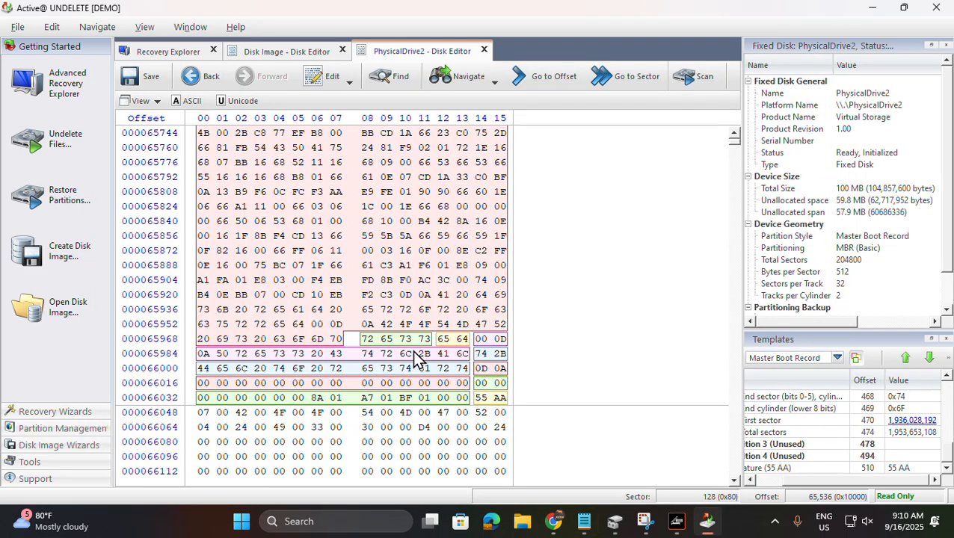
Examine the bytes of the first two partition entries in the extended partition's boot sector
{"action": "left_click", "coordinate": [481, 339]}
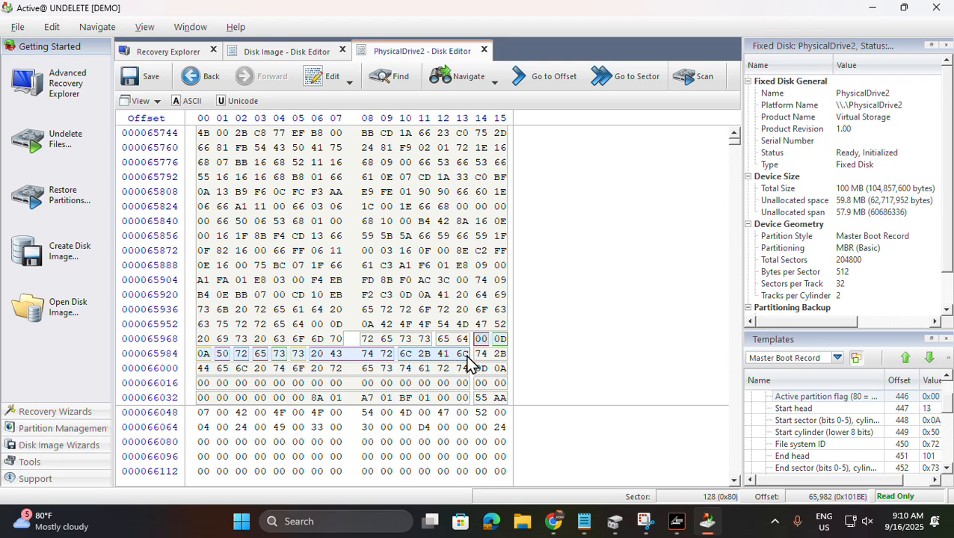
{"action": "left_click", "coordinate": [464, 355]}
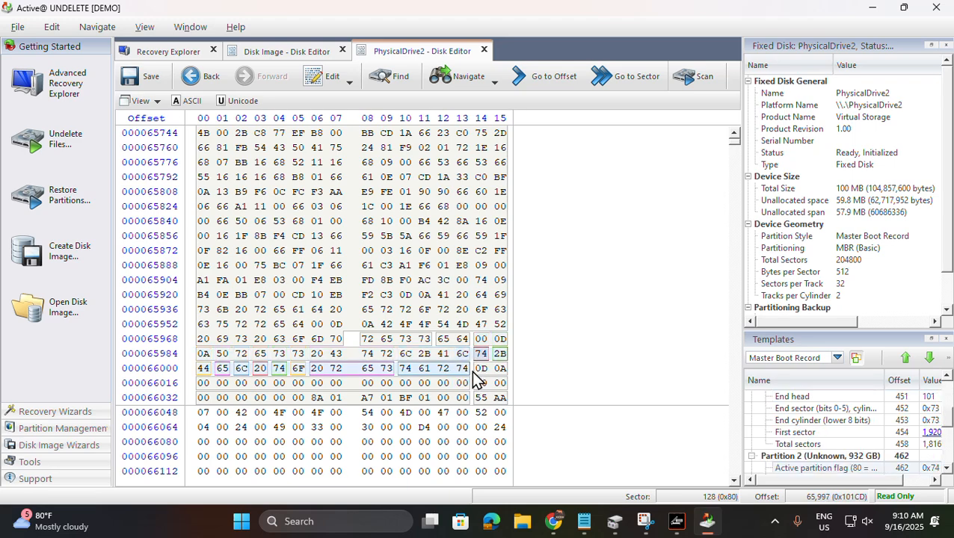
{"action": "left_click", "coordinate": [314, 368]}
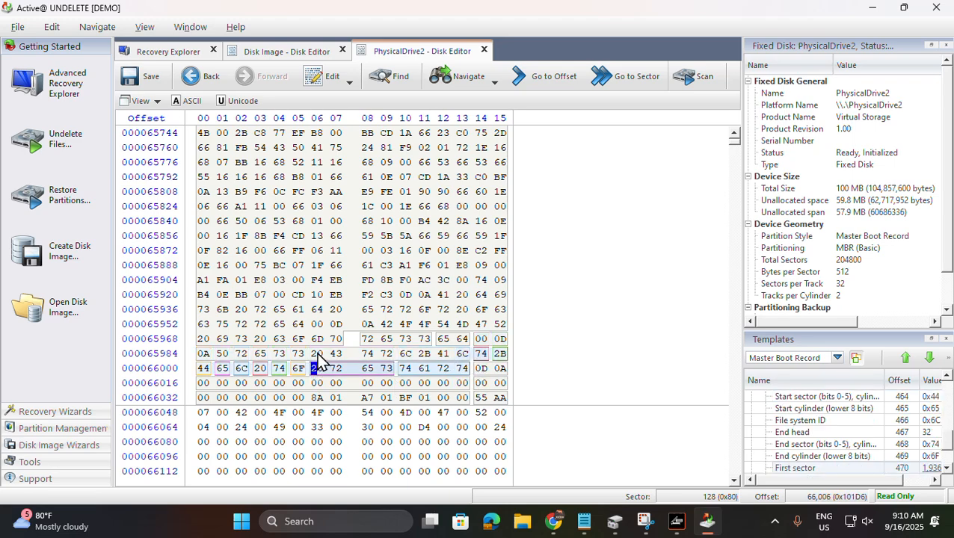
{"action": "key", "text": "Up"}
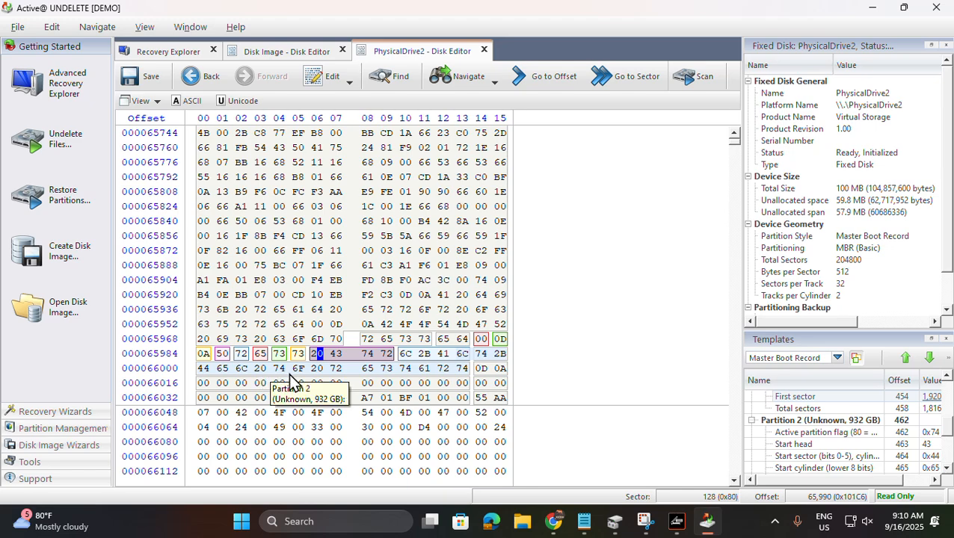
Switch to the Notepad note and add the closing line "Thanks for Watching." below the extended partition paragraph
{"action": "key", "text": "alt+Tab"}
{"action": "scroll", "coordinate": [437, 390], "scroll_direction": "down", "scroll_amount": 1}
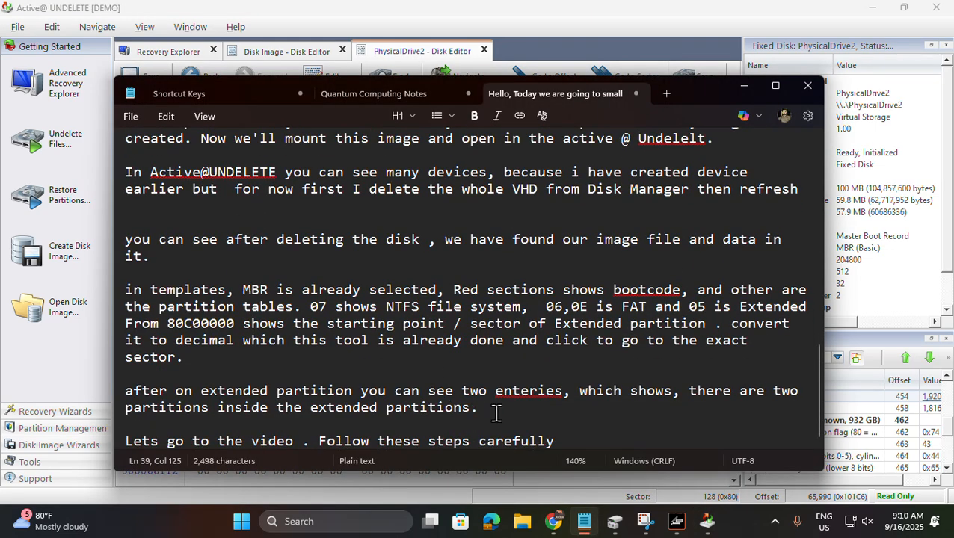
{"action": "key", "text": "Return"}
{"action": "key", "text": "Return"}
{"action": "key", "text": "Return"}
{"action": "key", "text": "Down"}
{"action": "type", "text": "Thanks f"}
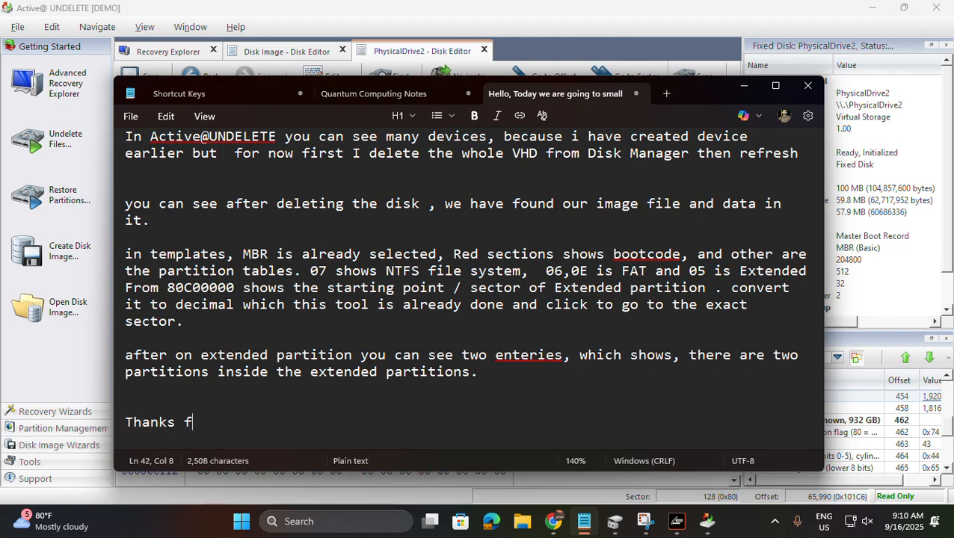
{"action": "type", "text": "or Watching."}
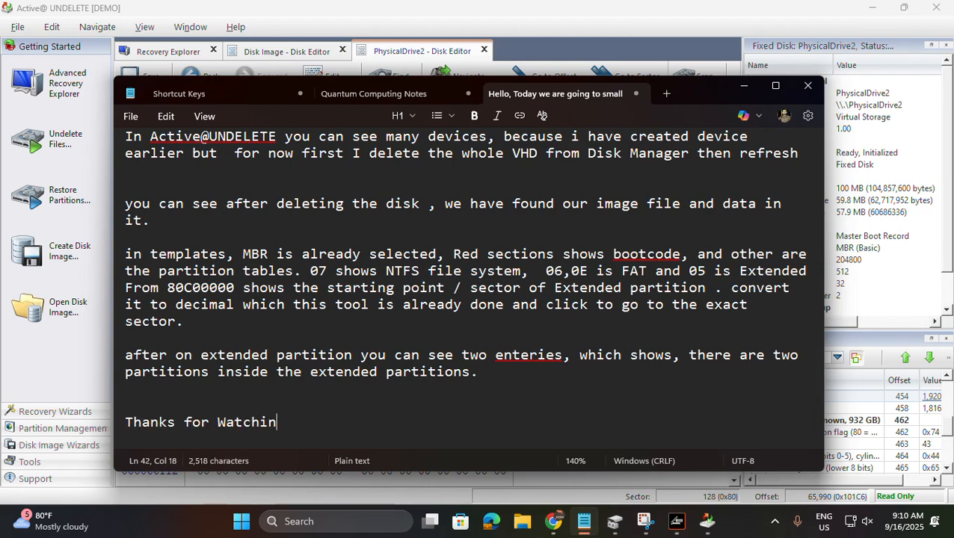